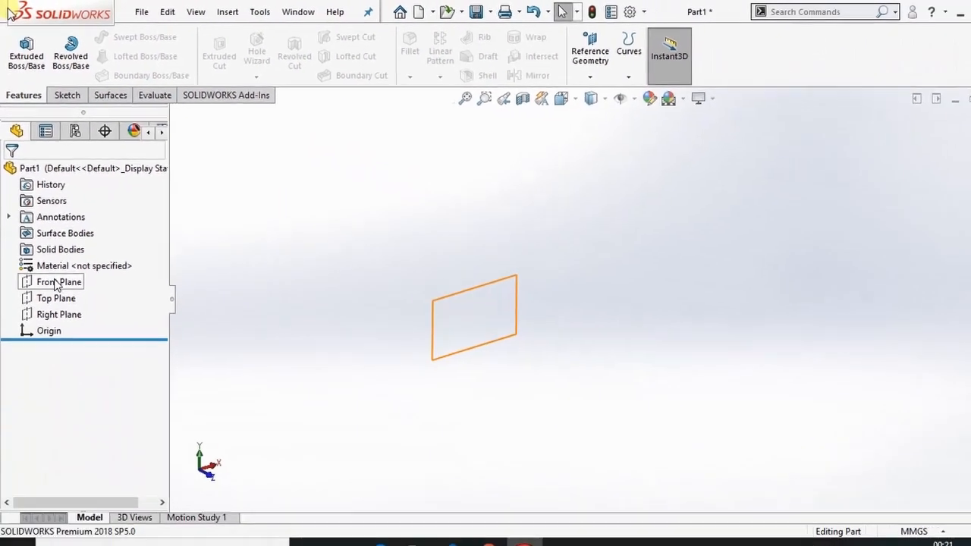
Step: Sketch a center rectangle on the Front Plane, centred on the origin, 85 mm high and 300 mm wide
{"action": "left_click", "coordinate": [114, 541]}
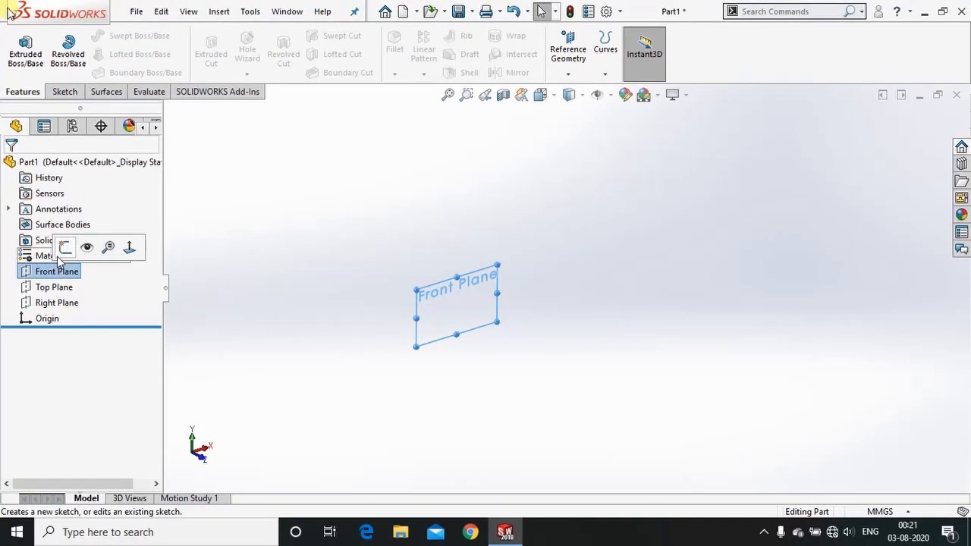
{"action": "left_click", "coordinate": [64, 249]}
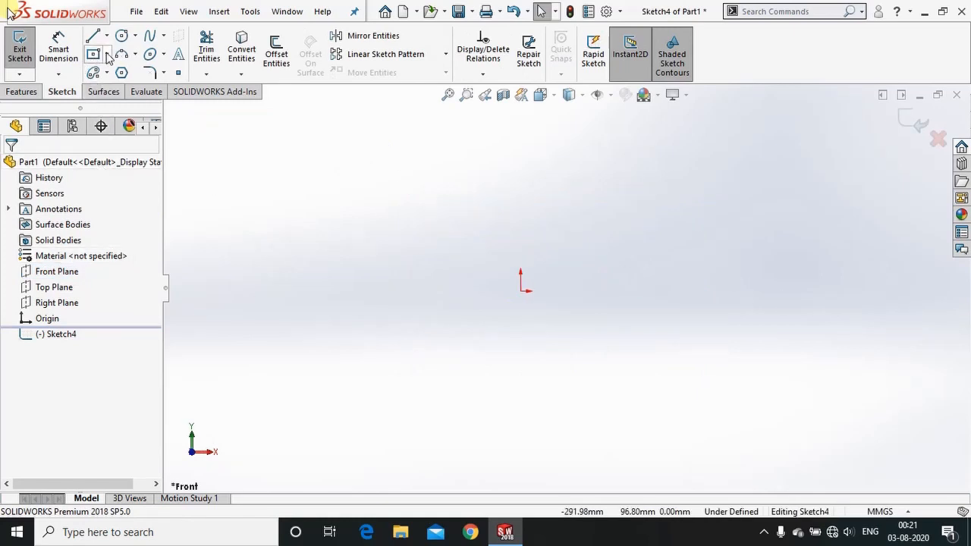
{"action": "left_click", "coordinate": [107, 54]}
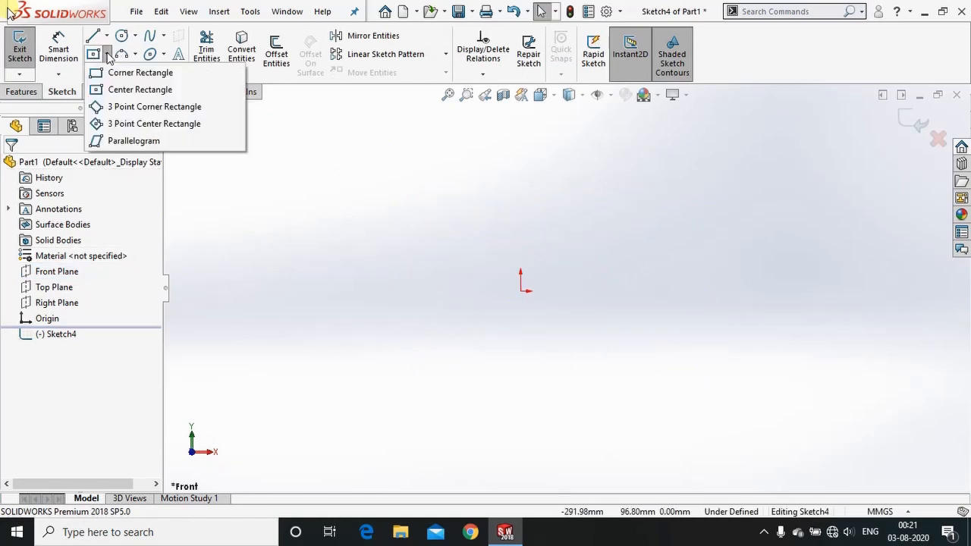
{"action": "left_click", "coordinate": [149, 92]}
{"action": "left_click", "coordinate": [521, 291]}
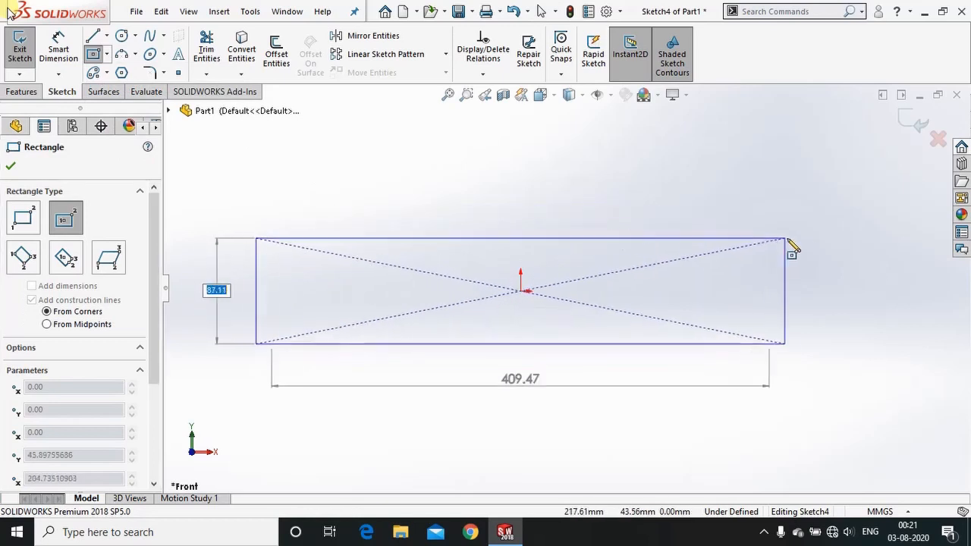
{"action": "type", "text": "85"}
{"action": "key", "text": "Tab"}
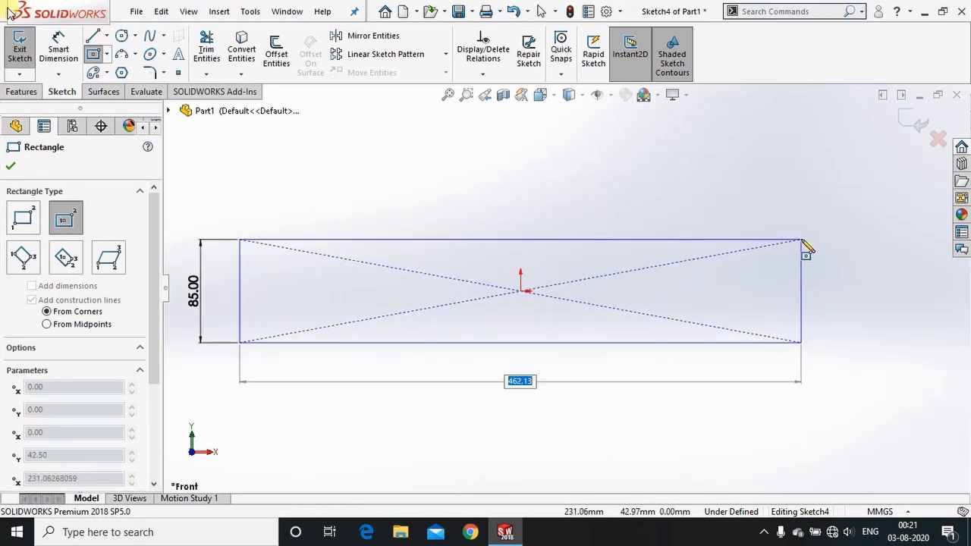
{"action": "type", "text": "300"}
{"action": "key", "text": "Return"}
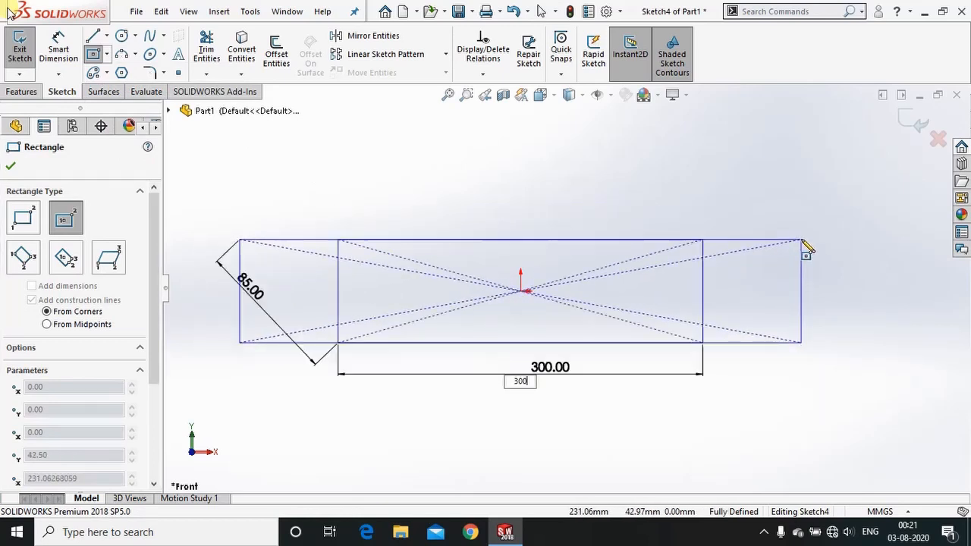
{"action": "key", "text": "Escape"}
{"action": "scroll", "coordinate": [657, 305], "scroll_direction": "down", "scroll_amount": 1}
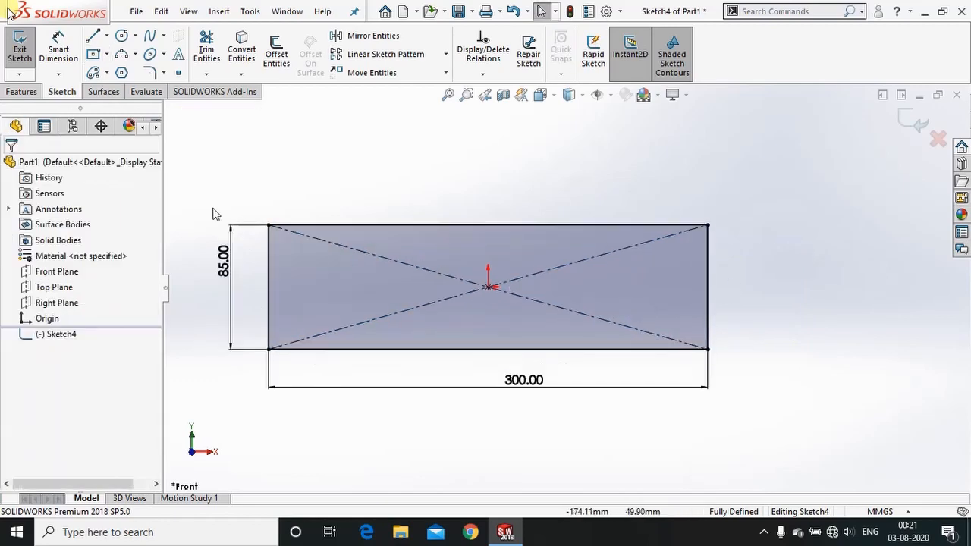
Step: Extrude the rectangle as a blind boss 20 mm deep in the reversed direction
{"action": "left_click", "coordinate": [21, 91]}
{"action": "left_click", "coordinate": [25, 52]}
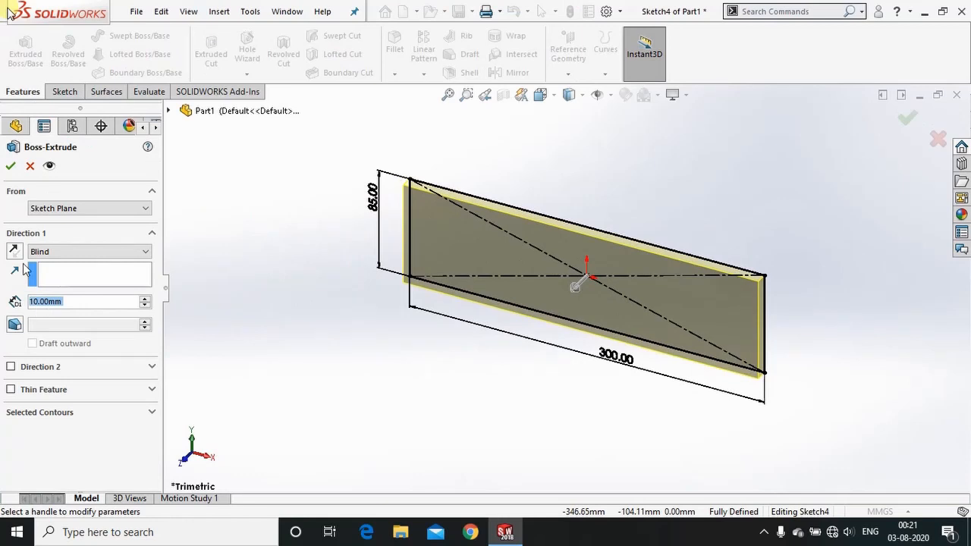
{"action": "left_click", "coordinate": [14, 251]}
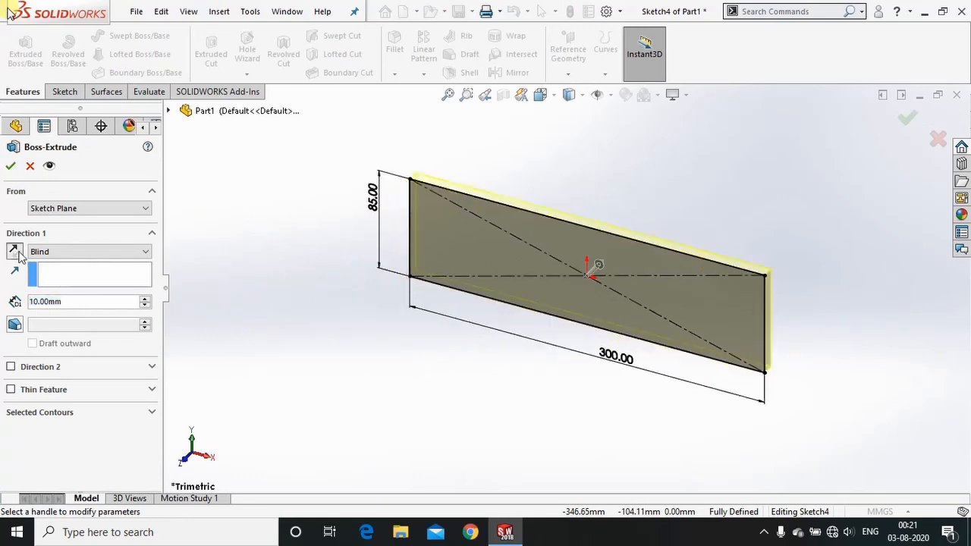
{"action": "double_click", "coordinate": [94, 302]}
{"action": "type", "text": "20"}
{"action": "key", "text": "Return"}
{"action": "left_click", "coordinate": [11, 166]}
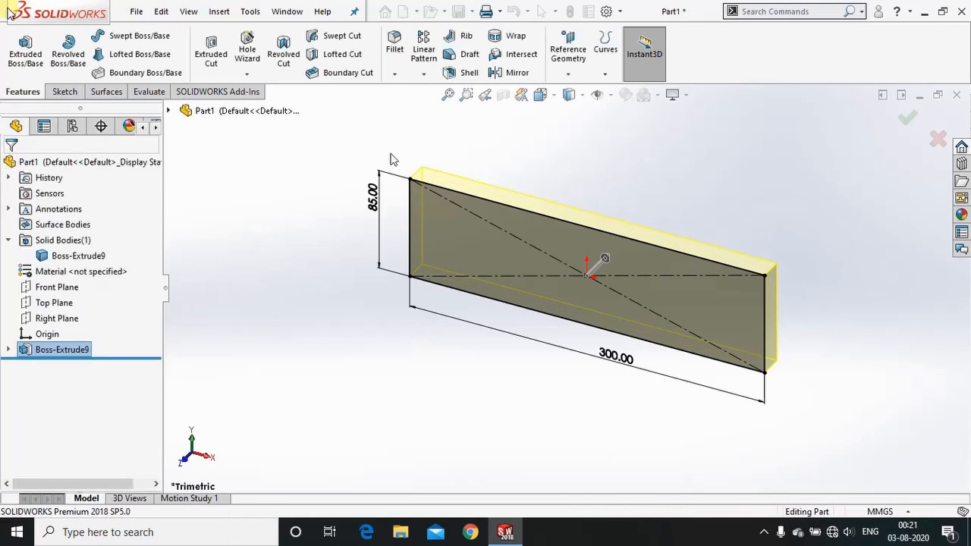
Step: Start a new sketch on the plate's large back face and view it straight on
{"action": "middle_click_drag", "start_coordinate": [379, 156], "coordinate": [656, 195]}
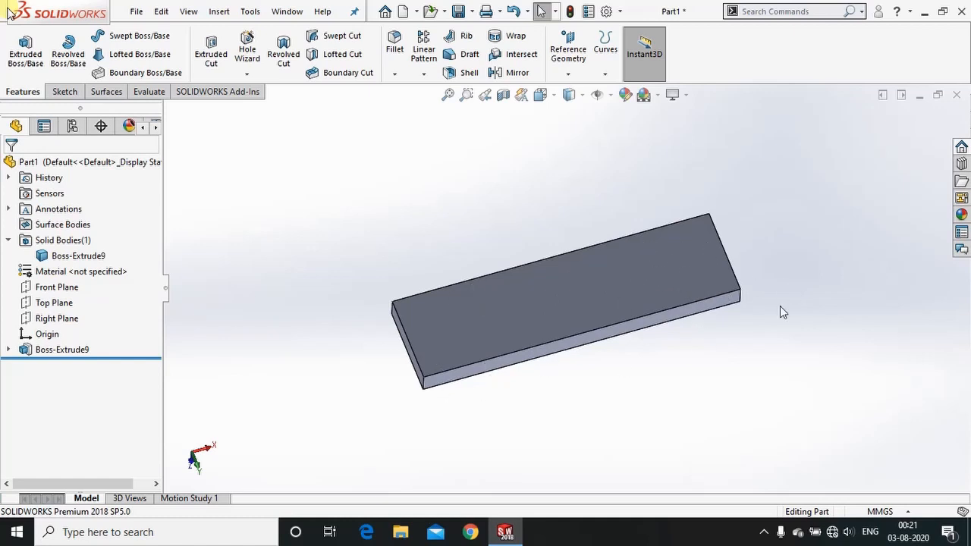
{"action": "scroll", "coordinate": [758, 339], "scroll_direction": "down", "scroll_amount": 3}
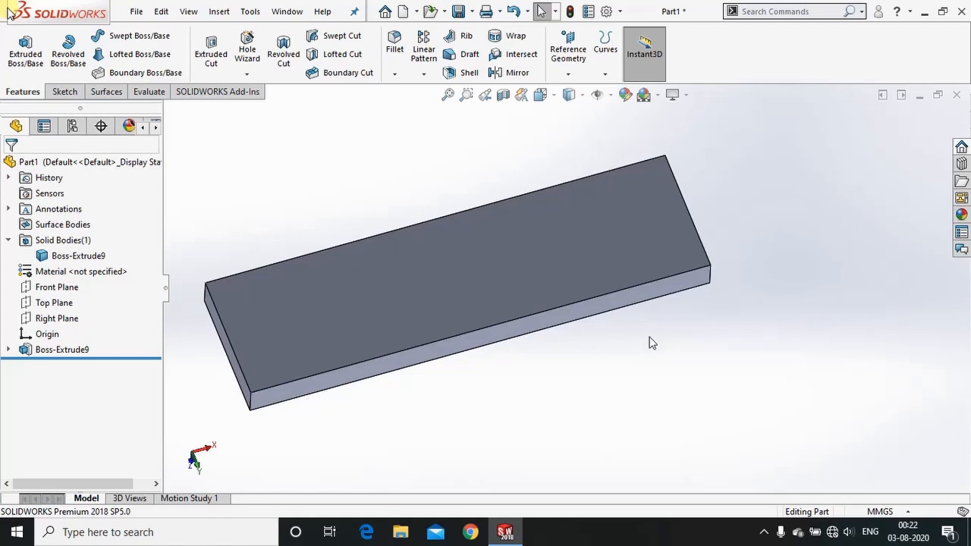
{"action": "scroll", "coordinate": [593, 325], "scroll_direction": "up", "scroll_amount": 2}
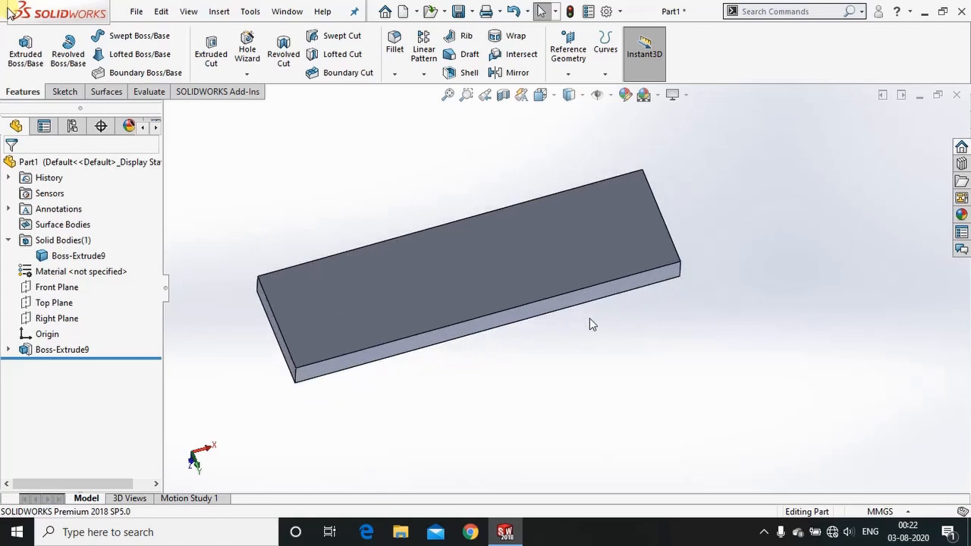
{"action": "left_click", "coordinate": [530, 262]}
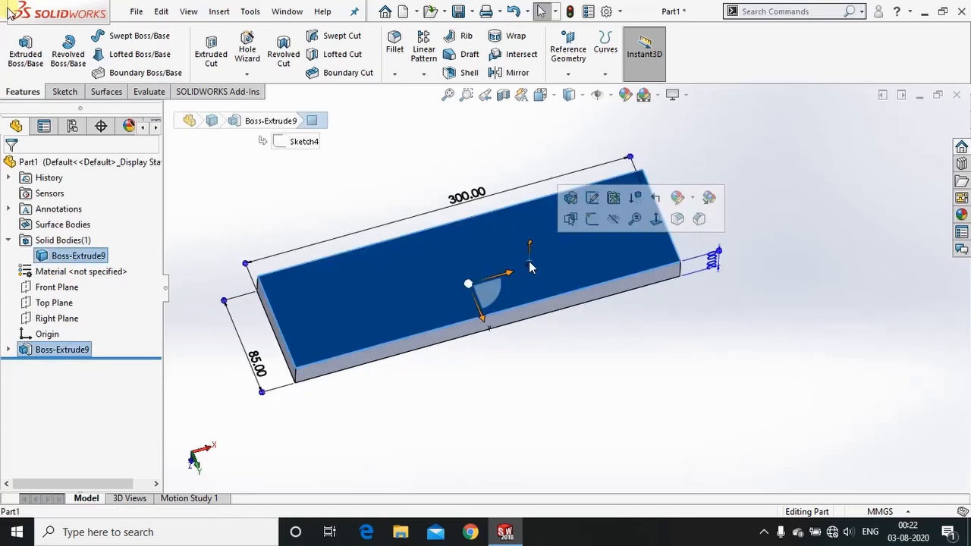
{"action": "left_click", "coordinate": [591, 220]}
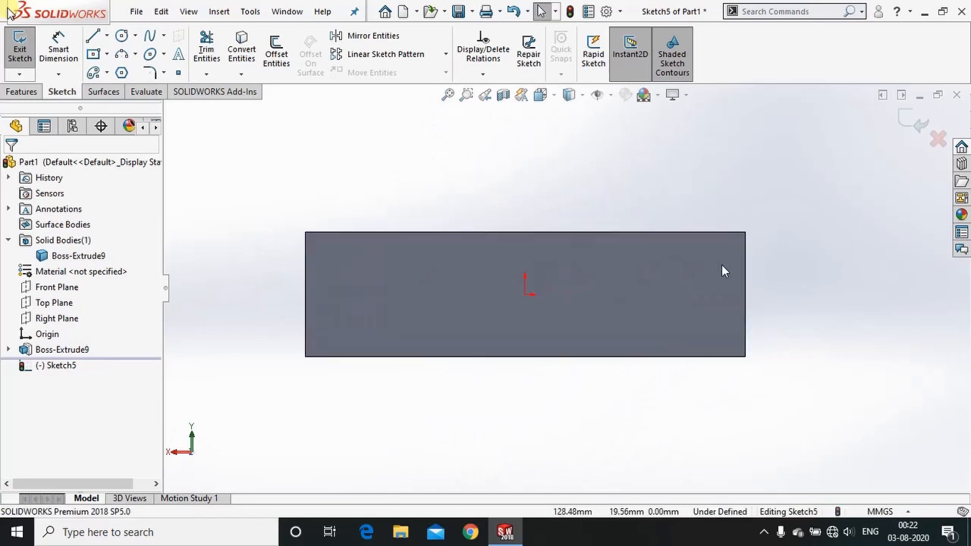
{"action": "middle_click_drag", "start_coordinate": [718, 269], "coordinate": [597, 250]}
{"action": "scroll", "coordinate": [537, 298], "scroll_direction": "up", "scroll_amount": 5}
{"action": "scroll", "coordinate": [520, 258], "scroll_direction": "down", "scroll_amount": 4}
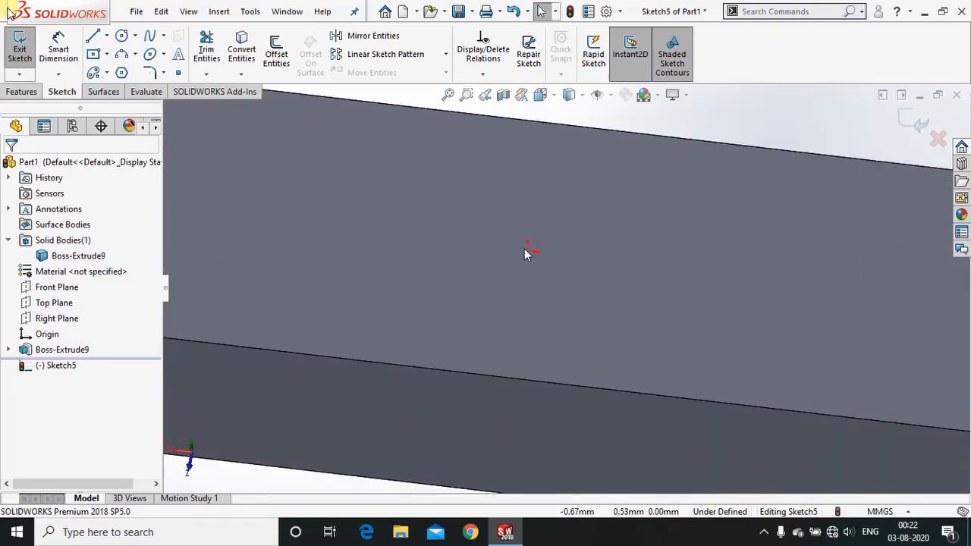
{"action": "key", "text": "ctrl+8"}
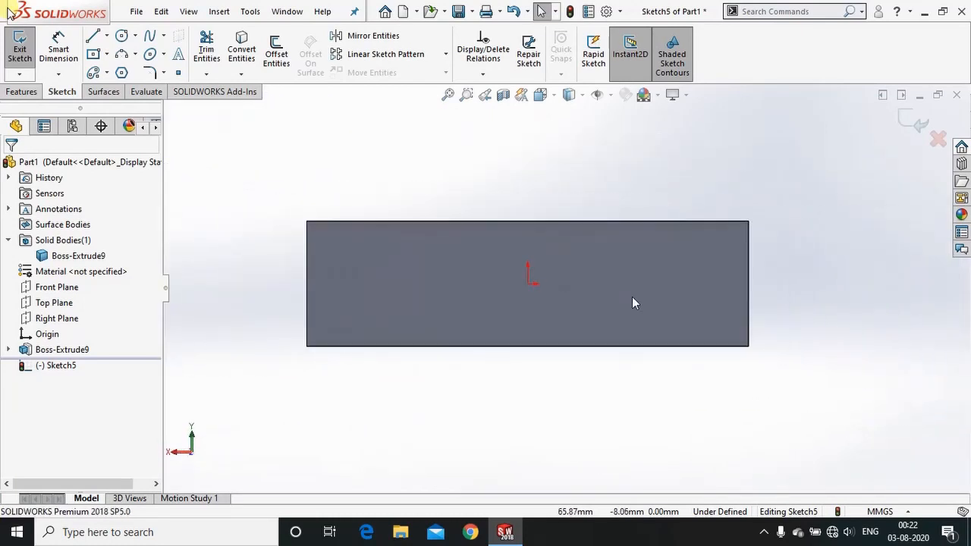
{"action": "scroll", "coordinate": [600, 292], "scroll_direction": "down", "scroll_amount": 1}
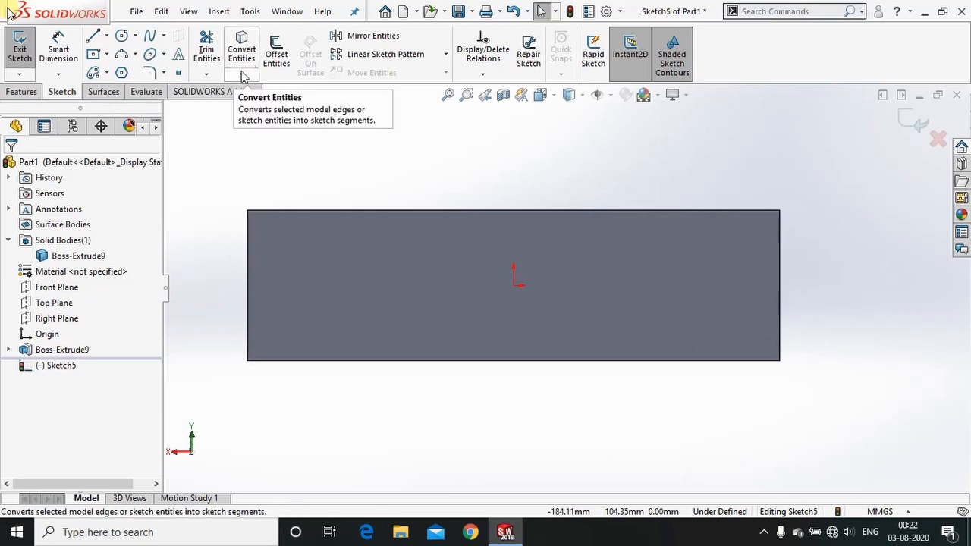
Step: Offset the back face's outline 2 mm inward with Offset Entities, reversing the offset direction
{"action": "left_click", "coordinate": [278, 55]}
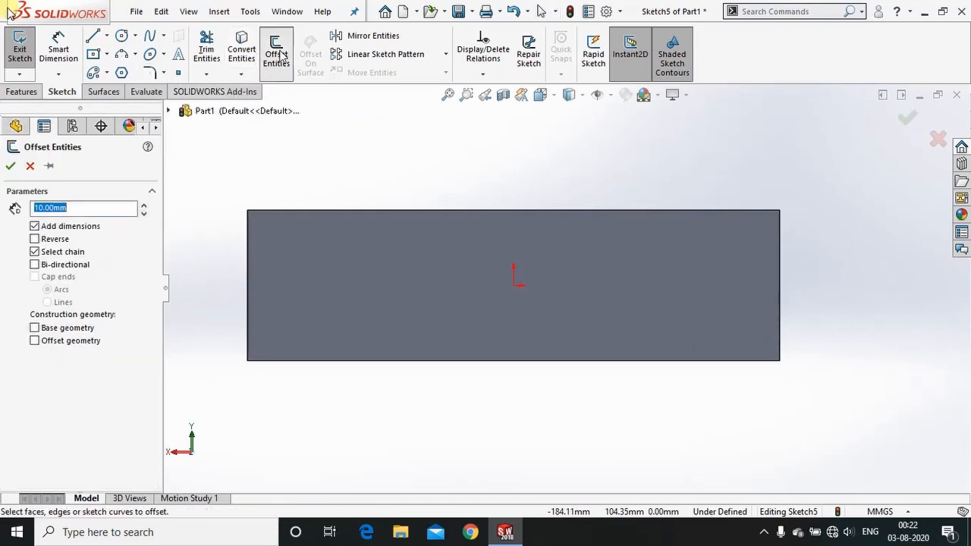
{"action": "left_click", "coordinate": [369, 235]}
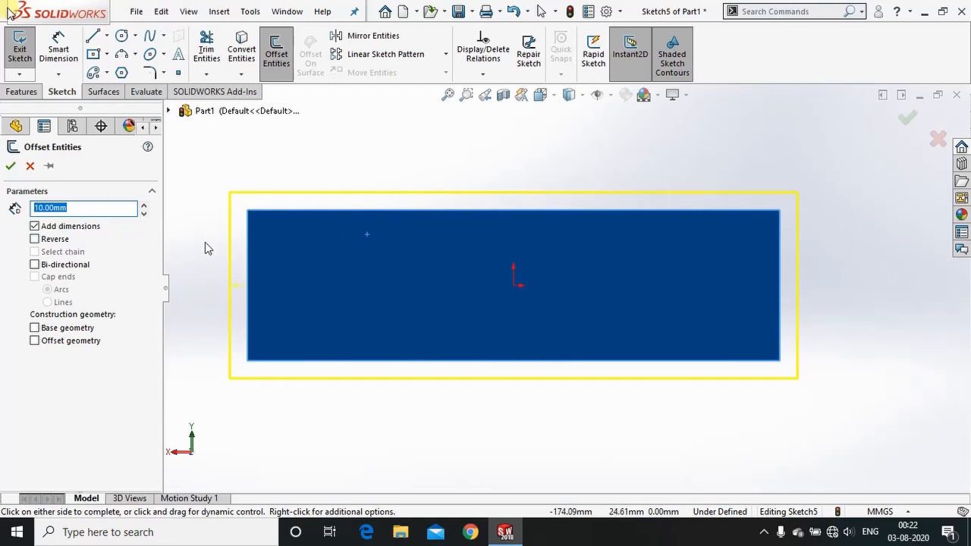
{"action": "left_click", "coordinate": [40, 241]}
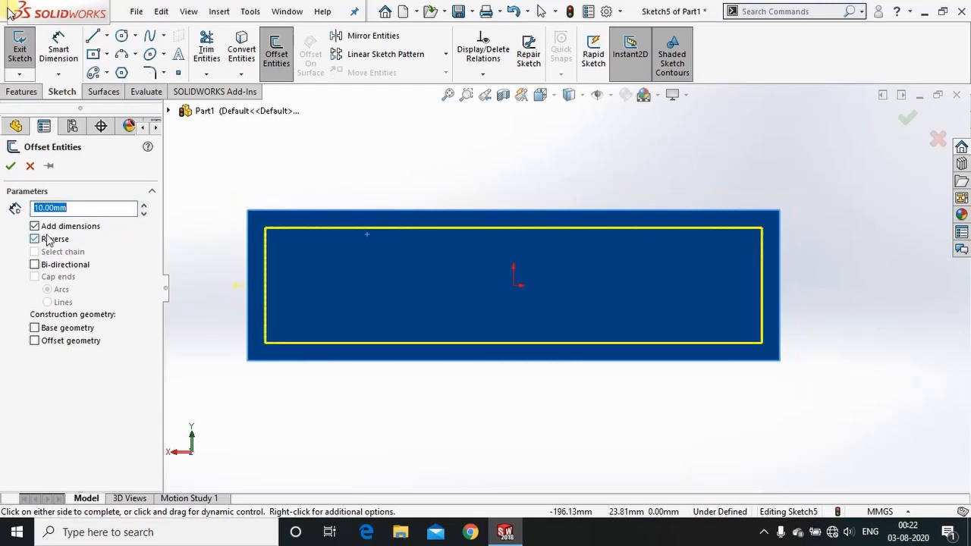
{"action": "double_click", "coordinate": [97, 204]}
{"action": "type", "text": "5"}
{"action": "key", "text": "Return"}
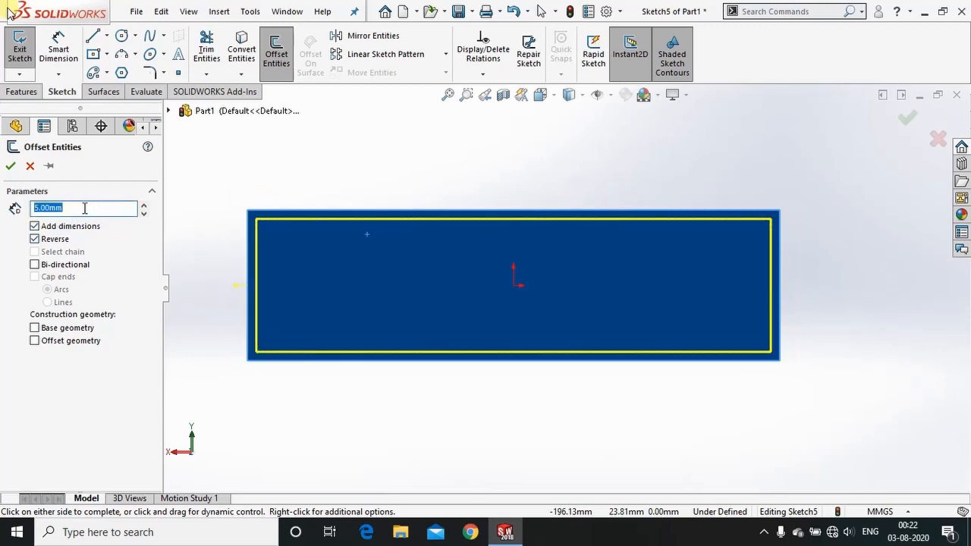
{"action": "type", "text": "2"}
{"action": "key", "text": "Return"}
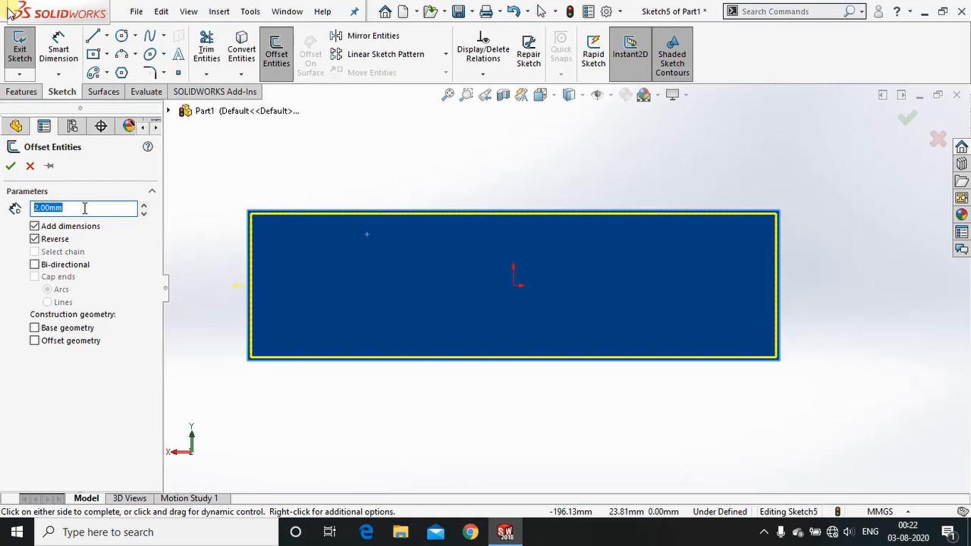
{"action": "left_click", "coordinate": [11, 166]}
{"action": "left_click", "coordinate": [484, 94]}
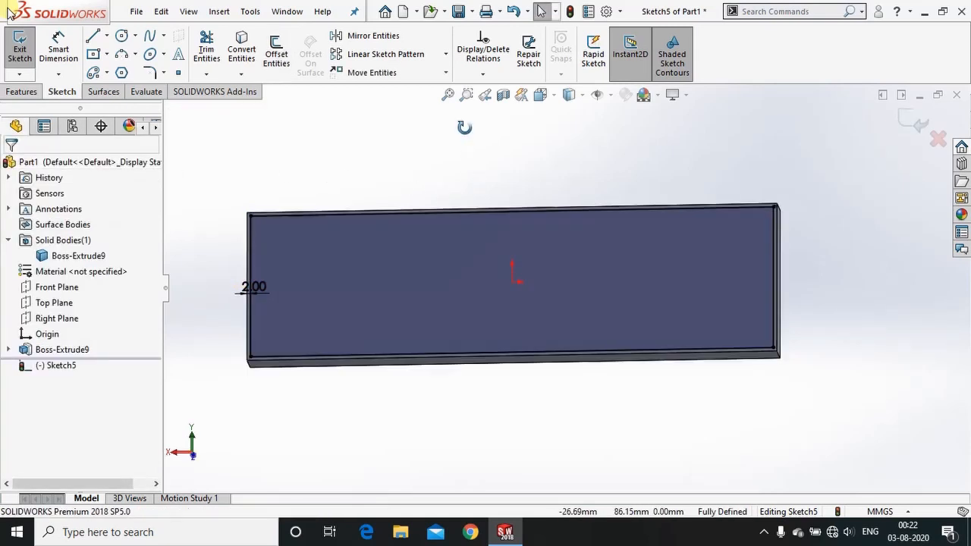
Step: Start an Extruded Cut from the inset rectangle and adjust its blind depth to about 12 mm
{"action": "left_click", "coordinate": [33, 92]}
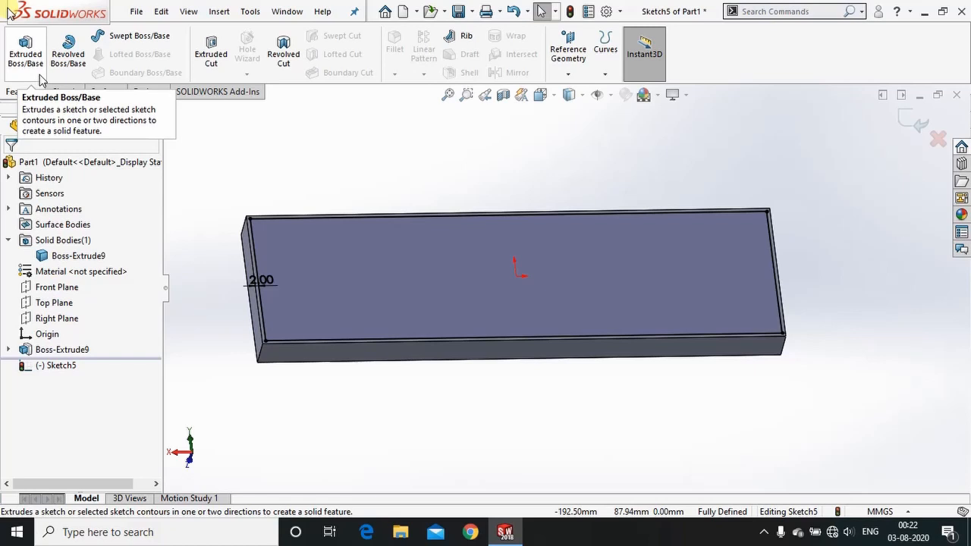
{"action": "left_click", "coordinate": [217, 64]}
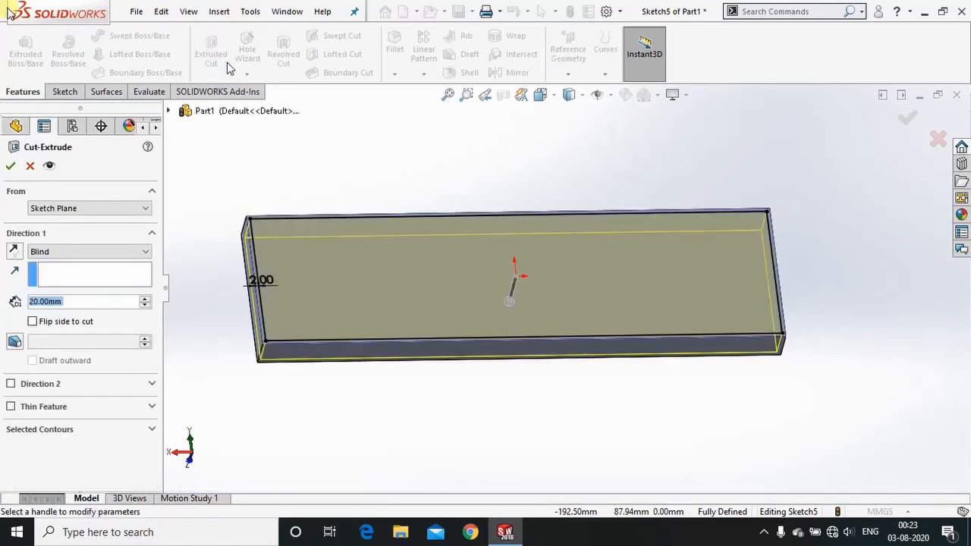
{"action": "middle_click_drag", "start_coordinate": [306, 167], "coordinate": [414, 239]}
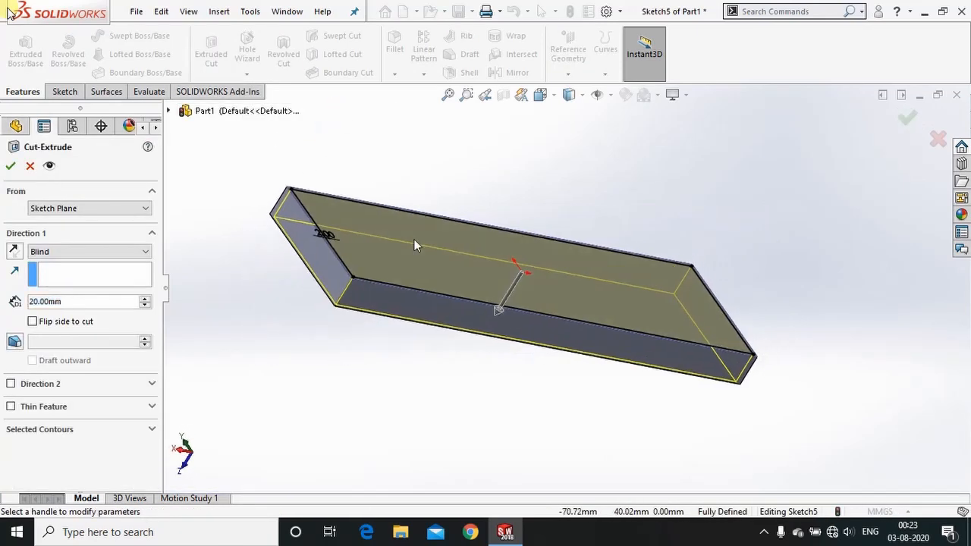
{"action": "scroll", "coordinate": [528, 314], "scroll_direction": "down", "scroll_amount": 4}
{"action": "left_click_drag", "start_coordinate": [459, 283], "coordinate": [477, 253]}
{"action": "scroll", "coordinate": [488, 324], "scroll_direction": "up", "scroll_amount": 3}
{"action": "scroll", "coordinate": [489, 213], "scroll_direction": "down", "scroll_amount": 1}
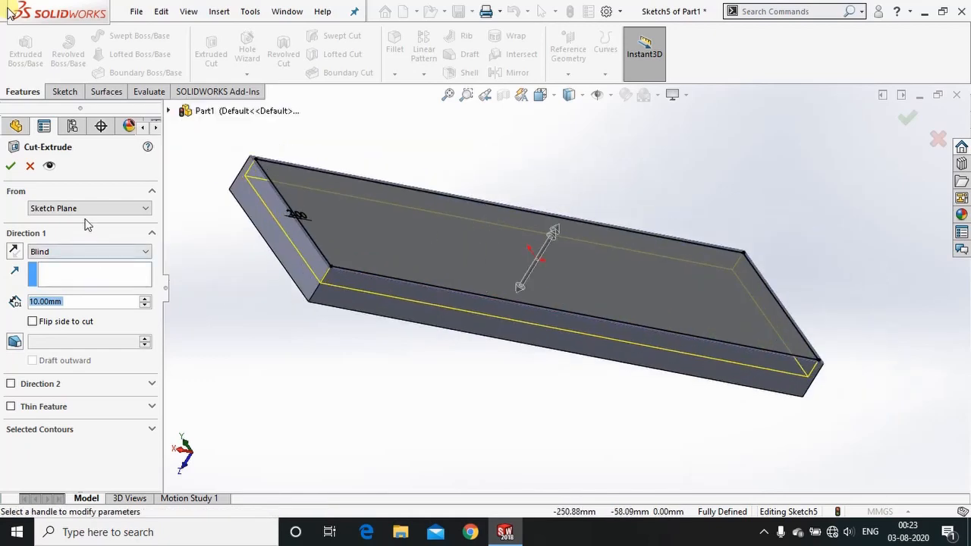
{"action": "mouse_move", "coordinate": [520, 286]}
{"action": "left_mouse_down"}
{"action": "mouse_move", "coordinate": [515, 297]}
{"action": "mouse_move", "coordinate": [519, 282]}
{"action": "left_mouse_up"}
Step: Change the cut's end condition to Offset From Surface and reference the plate's opposite large face
{"action": "left_click", "coordinate": [111, 256]}
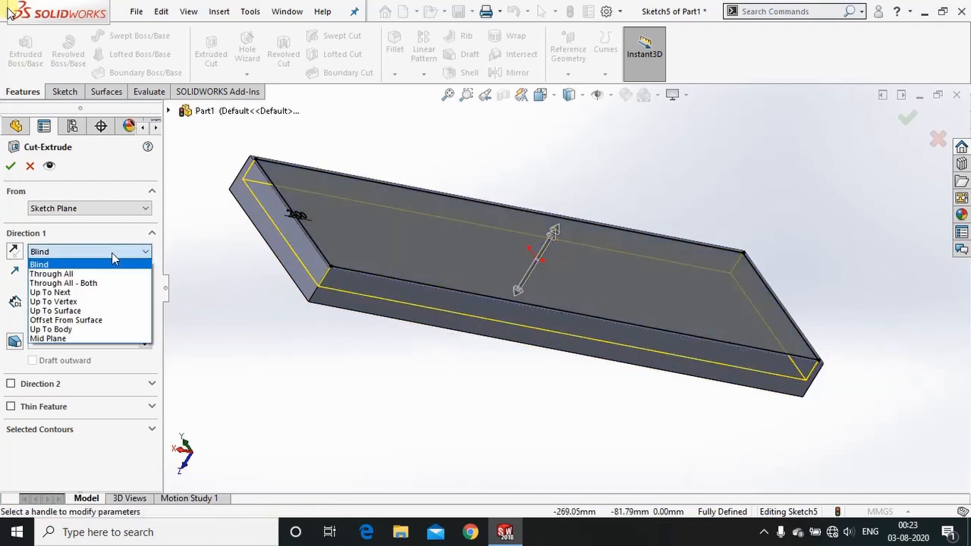
{"action": "left_click", "coordinate": [110, 320]}
{"action": "middle_click_drag", "start_coordinate": [284, 344], "coordinate": [321, 265]}
{"action": "left_click", "coordinate": [597, 195]}
{"action": "middle_click_drag", "start_coordinate": [598, 196], "coordinate": [490, 189]}
{"action": "scroll", "coordinate": [514, 225], "scroll_direction": "down", "scroll_amount": 2}
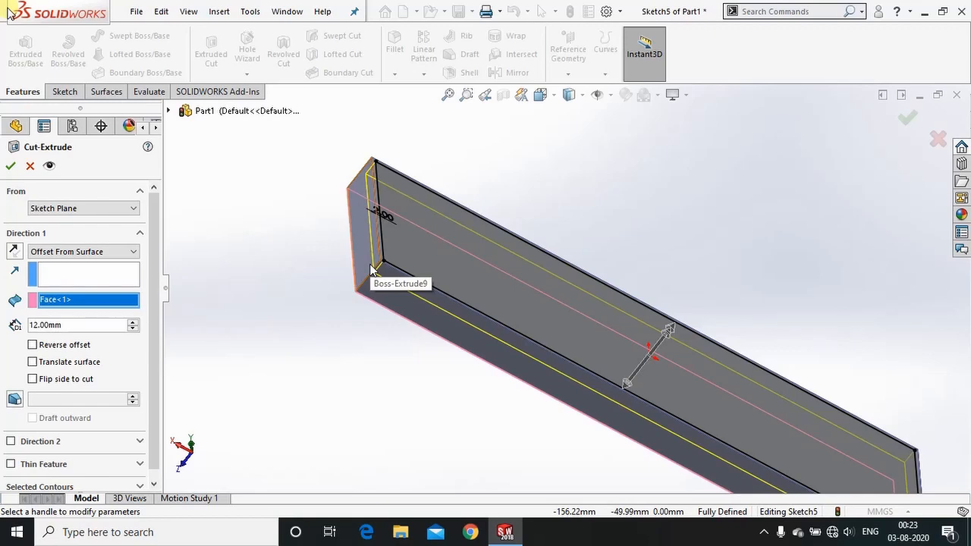
Step: Set the cut's offset distance from the opposite face to 2 mm and complete the cut
{"action": "double_click", "coordinate": [79, 325]}
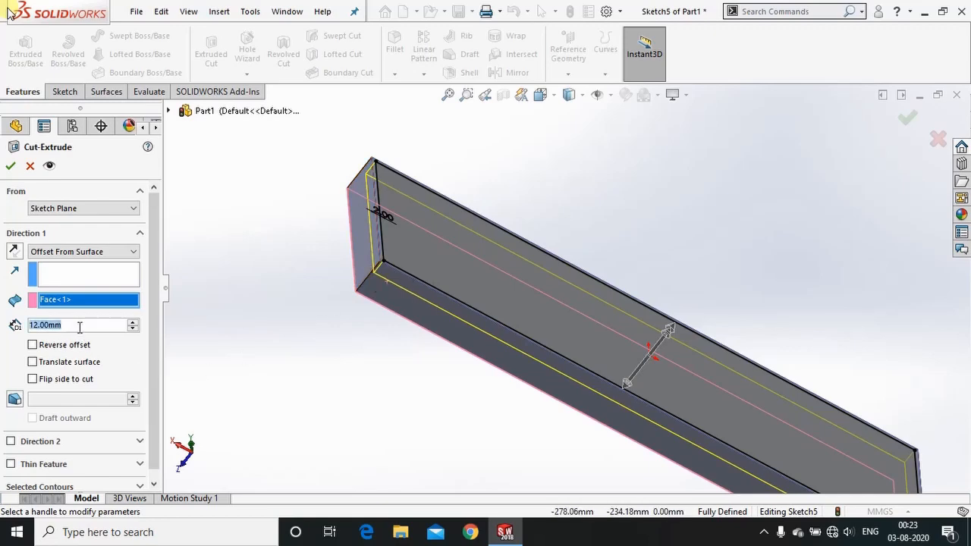
{"action": "type", "text": "5"}
{"action": "key", "text": "Return"}
{"action": "middle_click_drag", "start_coordinate": [273, 338], "coordinate": [321, 375]}
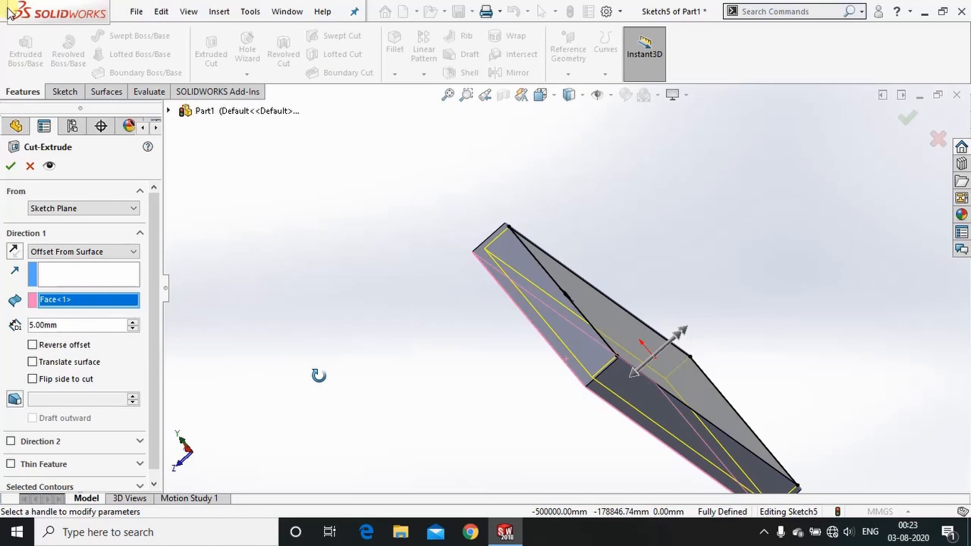
{"action": "left_click", "coordinate": [79, 326]}
{"action": "double_click", "coordinate": [79, 326]}
{"action": "type", "text": "2"}
{"action": "key", "text": "Return"}
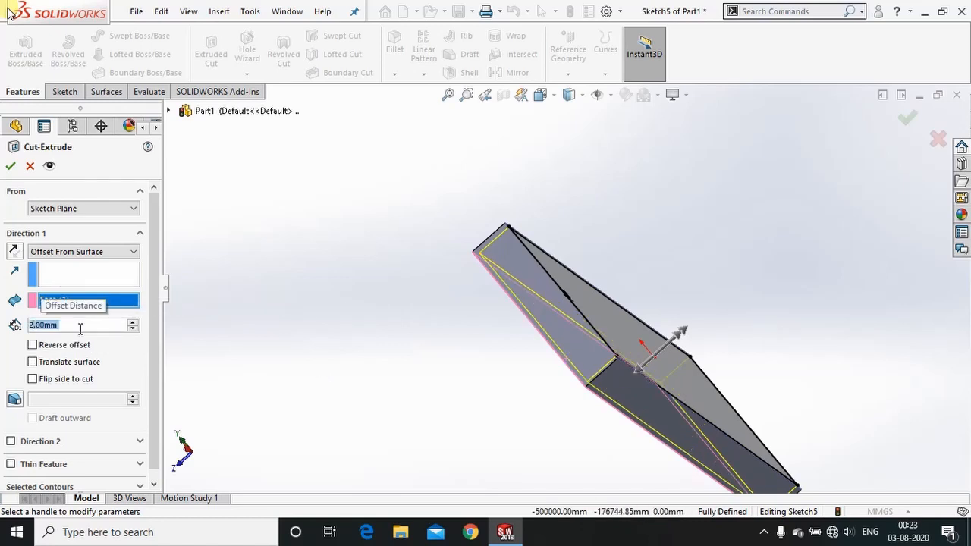
{"action": "left_click", "coordinate": [10, 167]}
Step: Remove the offset-from-surface pocket cut and reopen its inset rectangle sketch for editing
{"action": "left_click", "coordinate": [418, 256]}
{"action": "middle_click_drag", "start_coordinate": [498, 265], "coordinate": [629, 269]}
{"action": "middle_click_drag", "start_coordinate": [513, 302], "coordinate": [591, 298]}
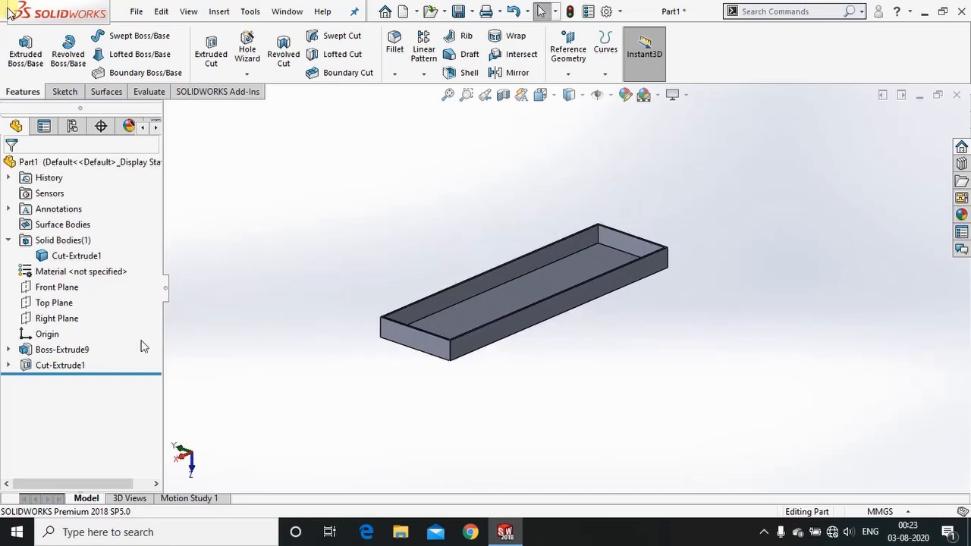
{"action": "double_click", "coordinate": [67, 367]}
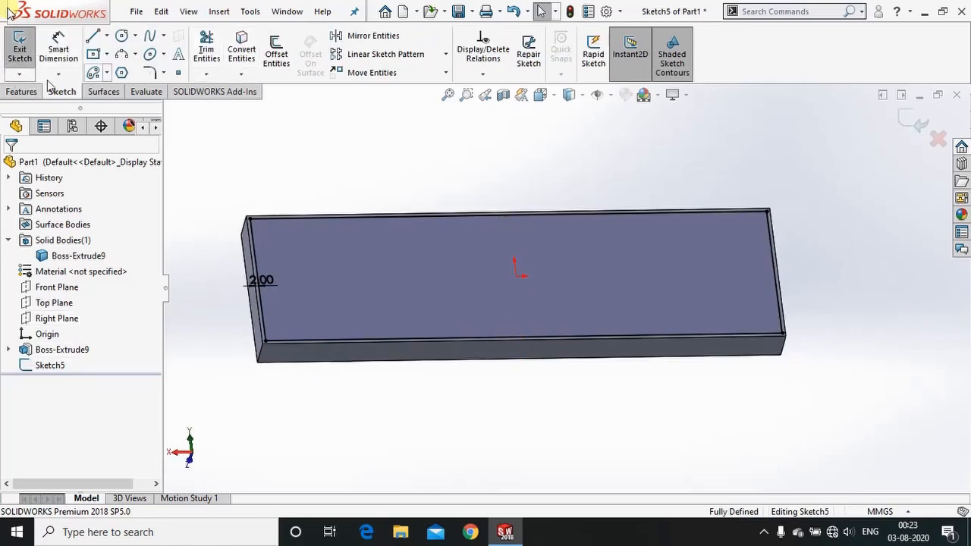
Step: Cut away the material outside the inset rectangle with a 2 mm blind Extruded Cut, enabling Flip side to cut
{"action": "left_click", "coordinate": [21, 91]}
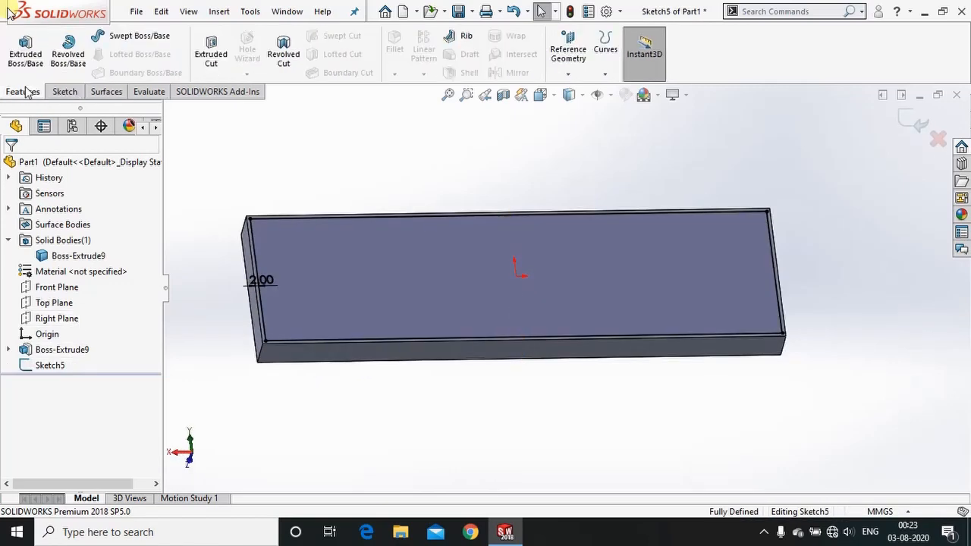
{"action": "left_click", "coordinate": [211, 56]}
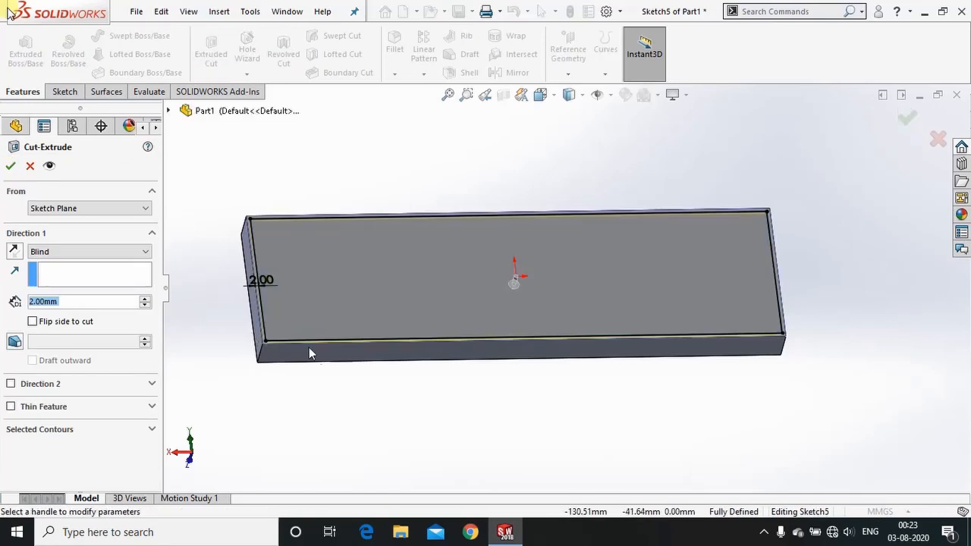
{"action": "middle_click_drag", "start_coordinate": [354, 389], "coordinate": [317, 337]}
{"action": "scroll", "coordinate": [296, 284], "scroll_direction": "down", "scroll_amount": 2}
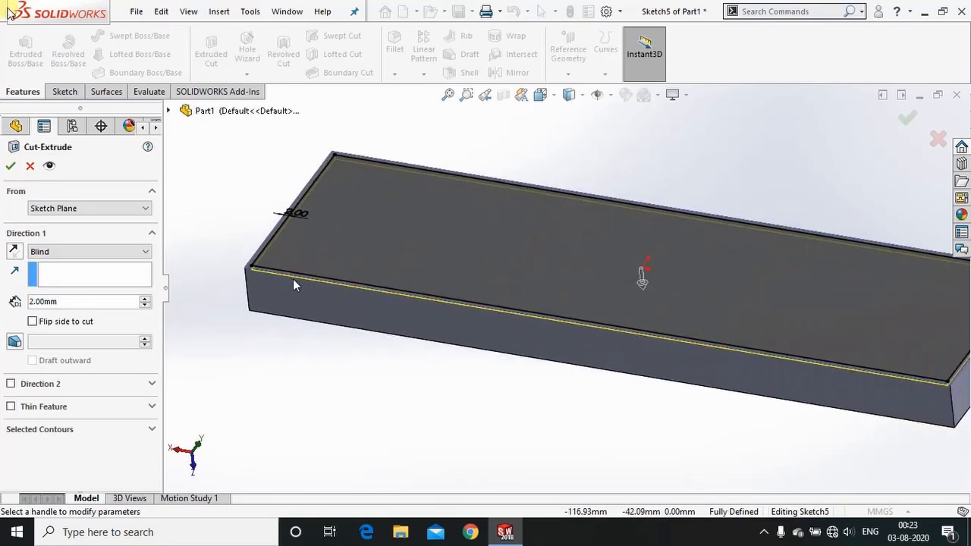
{"action": "left_click", "coordinate": [79, 321]}
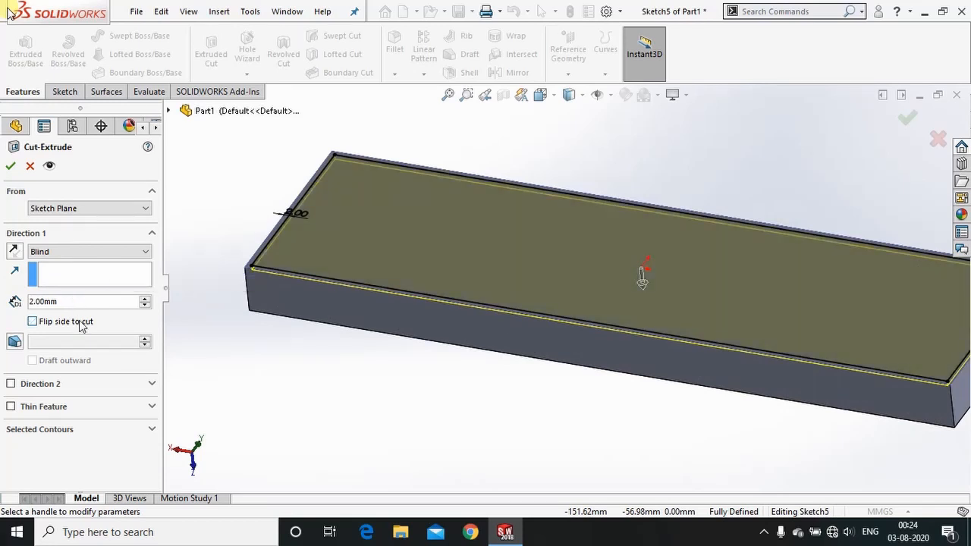
{"action": "left_click", "coordinate": [79, 320]}
{"action": "left_click", "coordinate": [10, 165]}
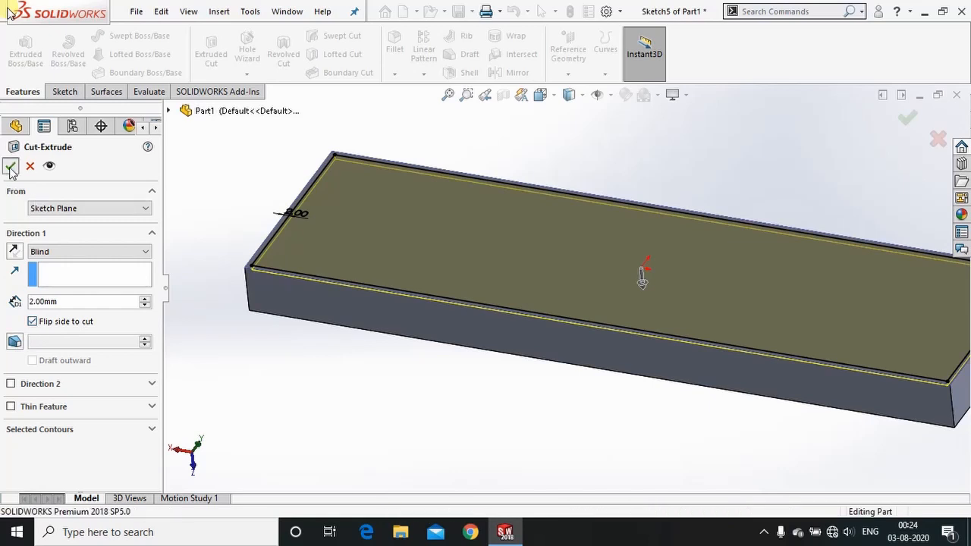
{"action": "left_click", "coordinate": [229, 371]}
{"action": "scroll", "coordinate": [297, 279], "scroll_direction": "down", "scroll_amount": 5}
{"action": "scroll", "coordinate": [422, 241], "scroll_direction": "up", "scroll_amount": 10}
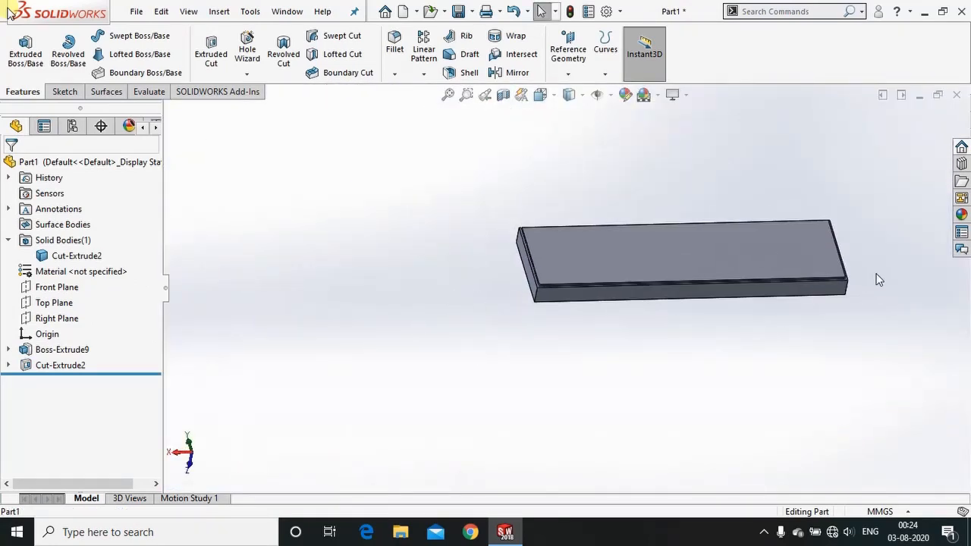
{"action": "scroll", "coordinate": [881, 279], "scroll_direction": "down", "scroll_amount": 3}
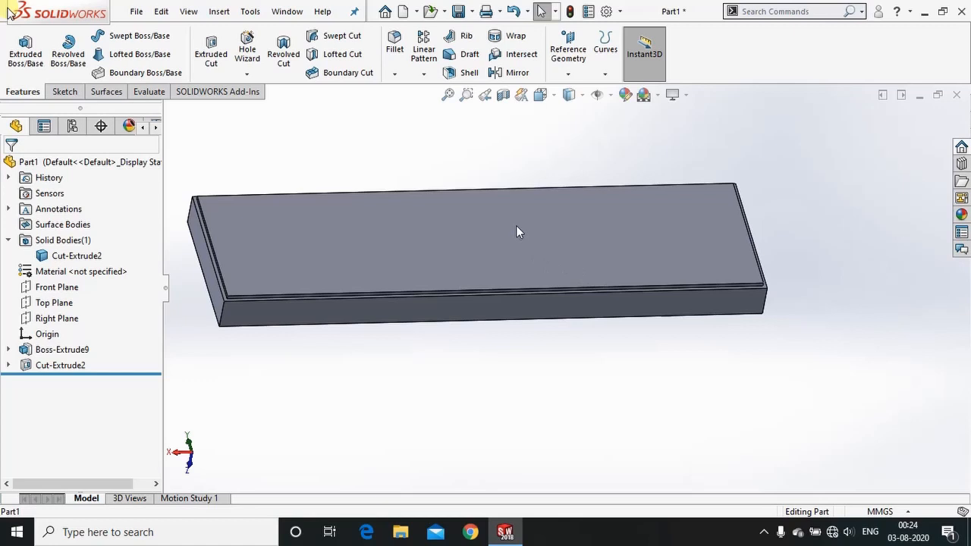
Step: Edit the new cut feature and turn off Flip side to cut so it removes the material inside the rectangle
{"action": "left_click", "coordinate": [99, 365]}
{"action": "left_click", "coordinate": [93, 321]}
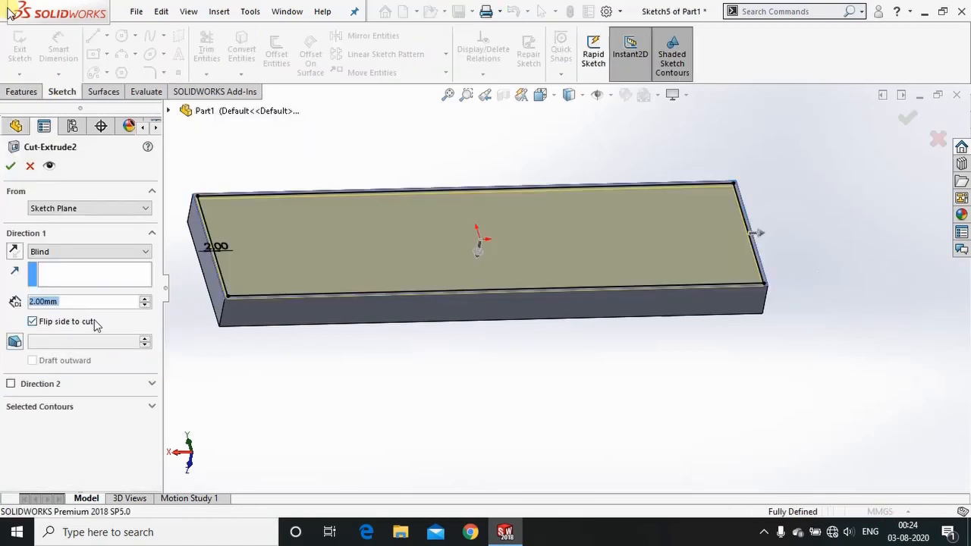
{"action": "left_click", "coordinate": [42, 321]}
{"action": "scroll", "coordinate": [370, 238], "scroll_direction": "down", "scroll_amount": 2}
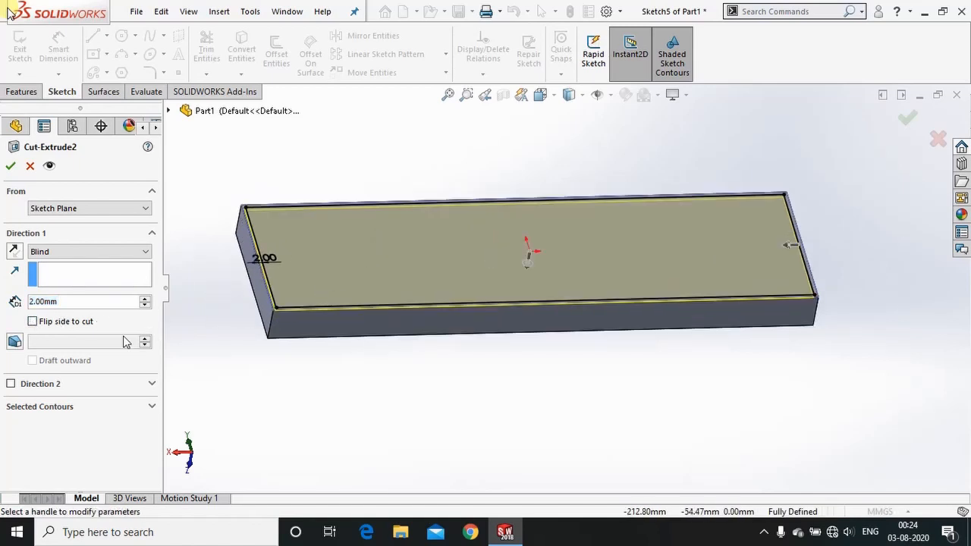
Step: Enable draft on the cut's first direction and raise the draft angle to 15 degrees
{"action": "left_click", "coordinate": [153, 385]}
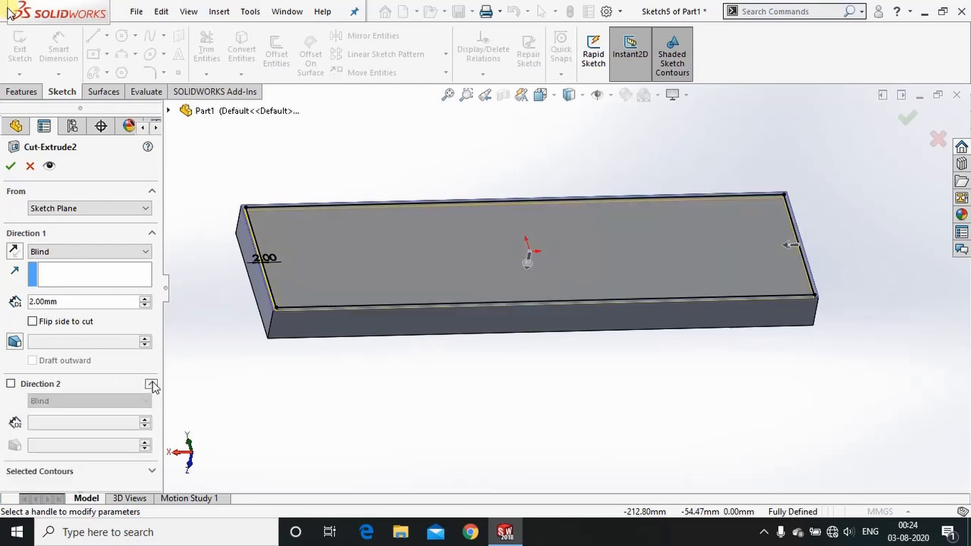
{"action": "left_click", "coordinate": [18, 344]}
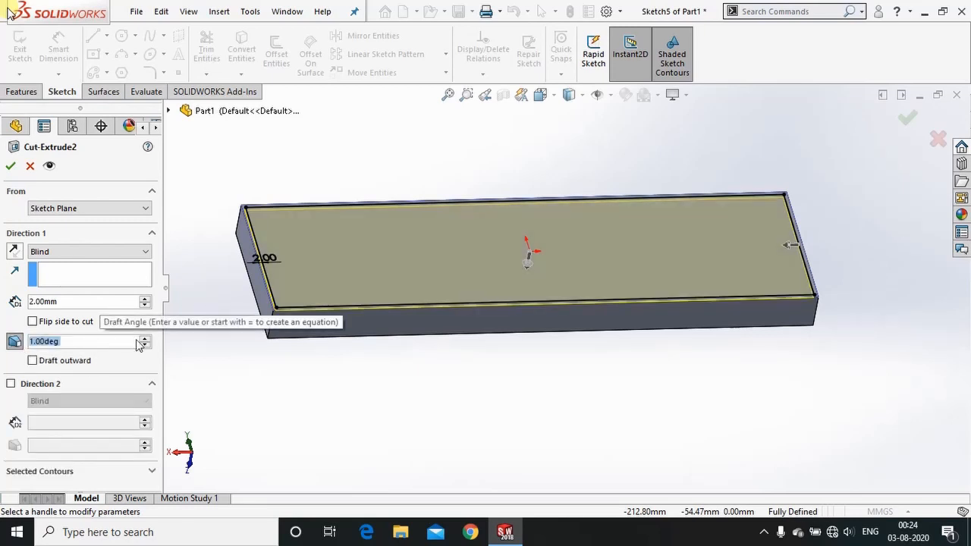
{"action": "left_click", "coordinate": [145, 338]}
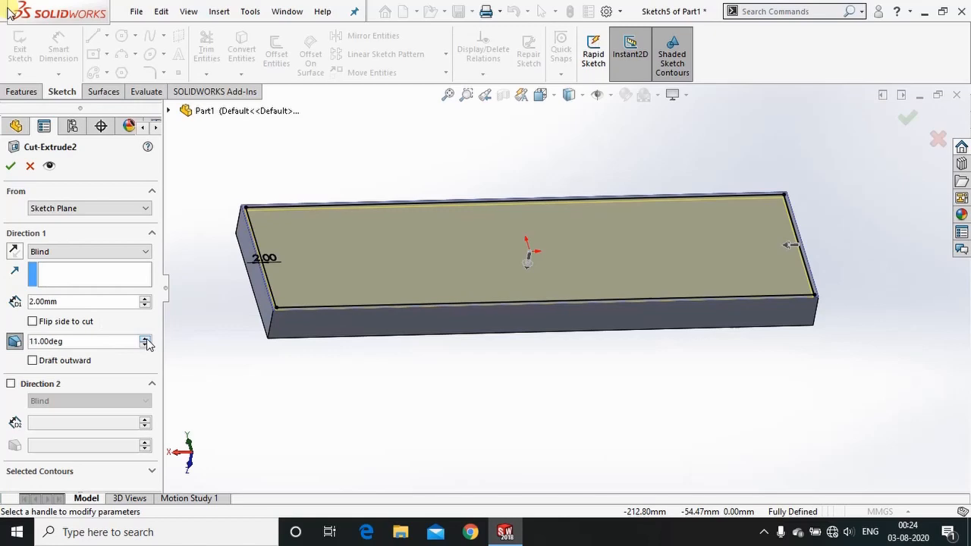
{"action": "scroll", "coordinate": [263, 291], "scroll_direction": "down", "scroll_amount": 8}
{"action": "middle_click_drag", "start_coordinate": [306, 339], "coordinate": [332, 248]}
{"action": "scroll", "coordinate": [363, 308], "scroll_direction": "up", "scroll_amount": 3}
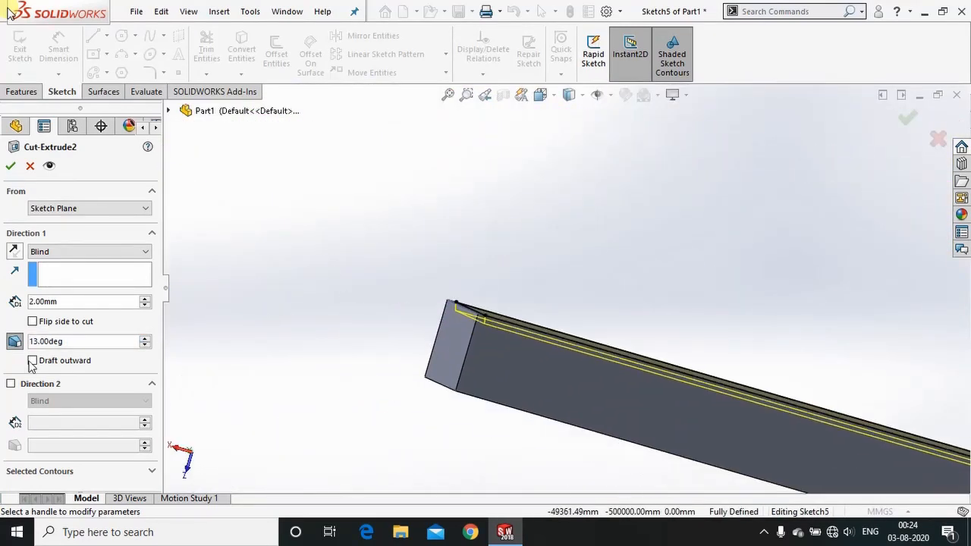
{"action": "left_click", "coordinate": [144, 338]}
{"action": "middle_click_drag", "start_coordinate": [345, 321], "coordinate": [374, 384]}
{"action": "scroll", "coordinate": [840, 307], "scroll_direction": "down", "scroll_amount": 5}
{"action": "middle_click_drag", "start_coordinate": [759, 313], "coordinate": [705, 326]}
{"action": "scroll", "coordinate": [493, 304], "scroll_direction": "up", "scroll_amount": 7}
{"action": "scroll", "coordinate": [373, 283], "scroll_direction": "down", "scroll_amount": 4}
{"action": "scroll", "coordinate": [535, 300], "scroll_direction": "down", "scroll_amount": 3}
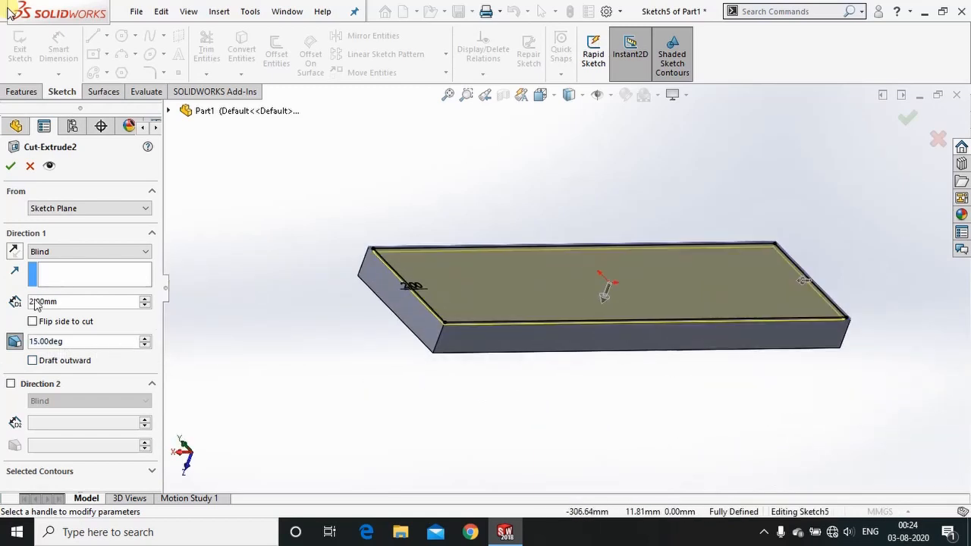
Step: Try a blind depth of 5 mm for the drafted cut and increase it to 10 mm
{"action": "type", "text": "5"}
{"action": "key", "text": "Return"}
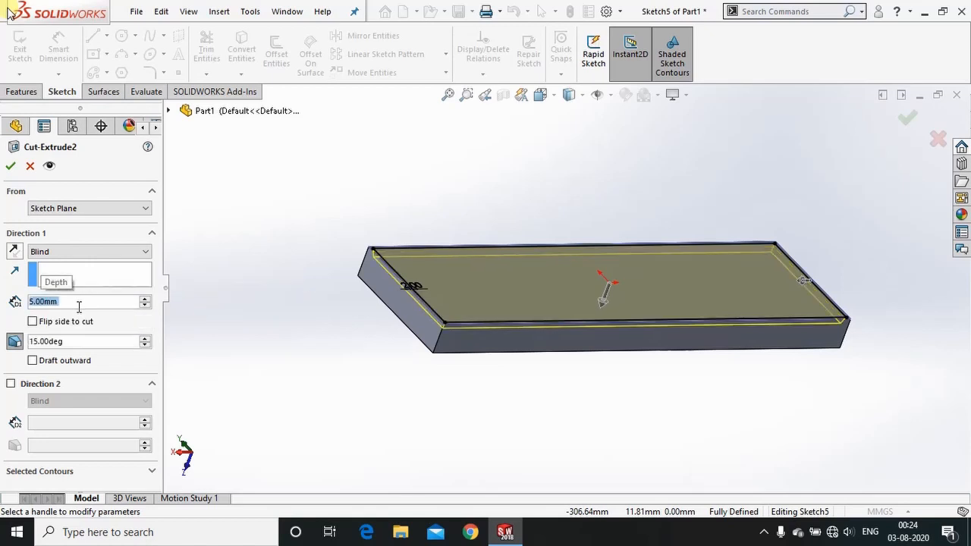
{"action": "double_click", "coordinate": [79, 306]}
{"action": "type", "text": "10"}
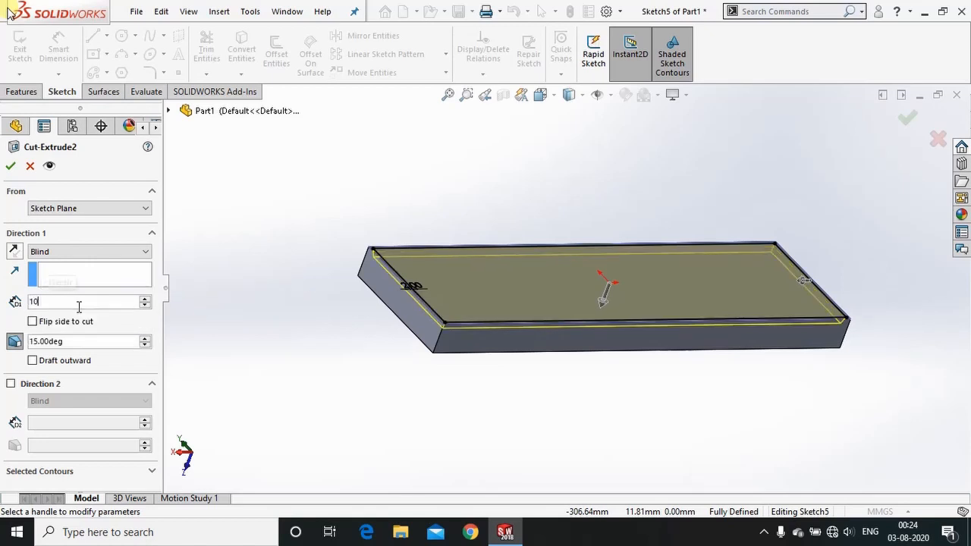
{"action": "key", "text": "Return"}
{"action": "scroll", "coordinate": [562, 365], "scroll_direction": "down", "scroll_amount": 1}
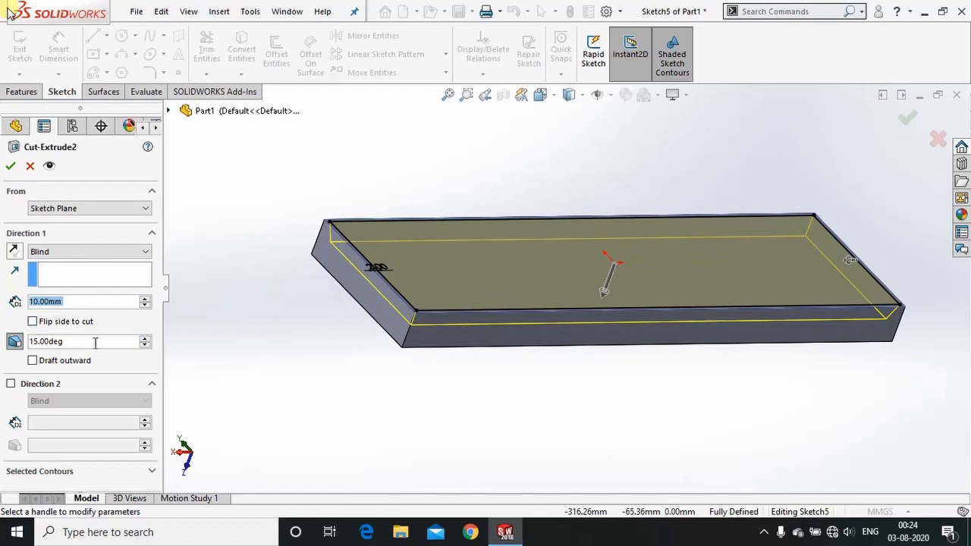
{"action": "scroll", "coordinate": [554, 308], "scroll_direction": "down", "scroll_amount": 2}
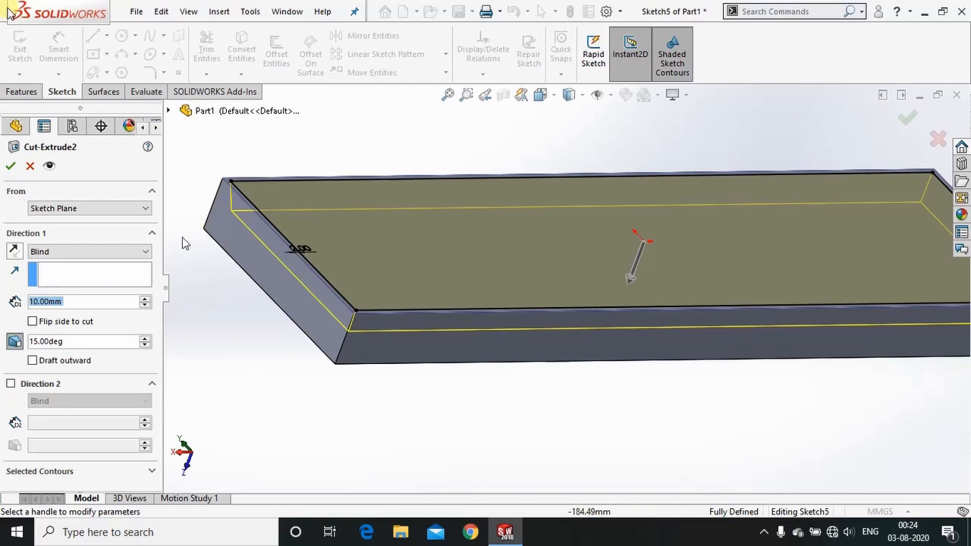
Step: Lower the cut's draft angle to 10 degrees
{"action": "left_click", "coordinate": [144, 346]}
{"action": "left_click", "coordinate": [144, 345]}
{"action": "left_click", "coordinate": [144, 345]}
{"action": "left_click", "coordinate": [144, 345]}
{"action": "left_click", "coordinate": [146, 346]}
Step: Examine the slope of the previewed pocket walls from the side and in a straight-on view of the long edge
{"action": "middle_click_drag", "start_coordinate": [250, 228], "coordinate": [430, 91]}
{"action": "scroll", "coordinate": [496, 196], "scroll_direction": "up", "scroll_amount": 1}
{"action": "scroll", "coordinate": [491, 303], "scroll_direction": "down", "scroll_amount": 4}
{"action": "mouse_move", "coordinate": [491, 308]}
{"action": "middle_mouse_down"}
{"action": "mouse_move", "coordinate": [490, 281]}
{"action": "mouse_move", "coordinate": [516, 308]}
{"action": "mouse_move", "coordinate": [473, 314]}
{"action": "middle_mouse_up"}
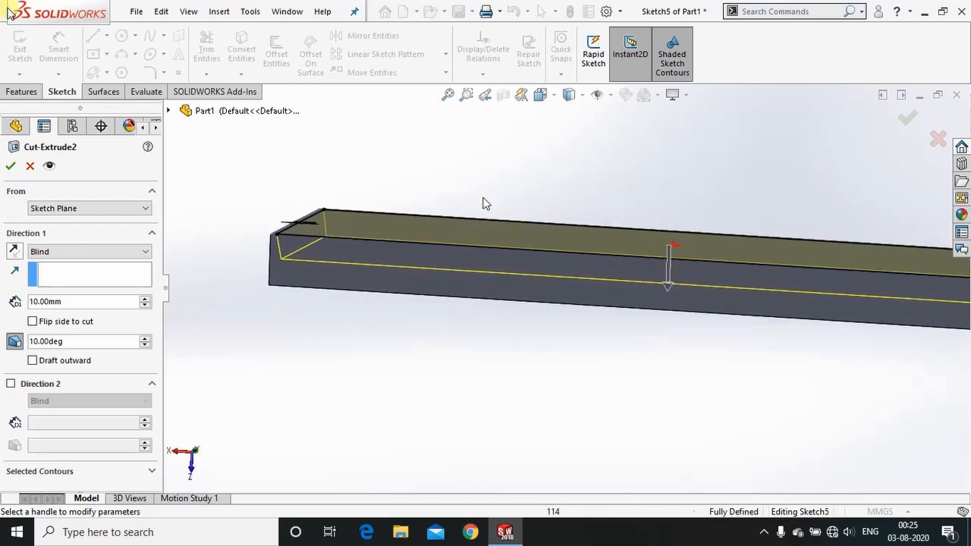
{"action": "scroll", "coordinate": [709, 217], "scroll_direction": "up", "scroll_amount": 3}
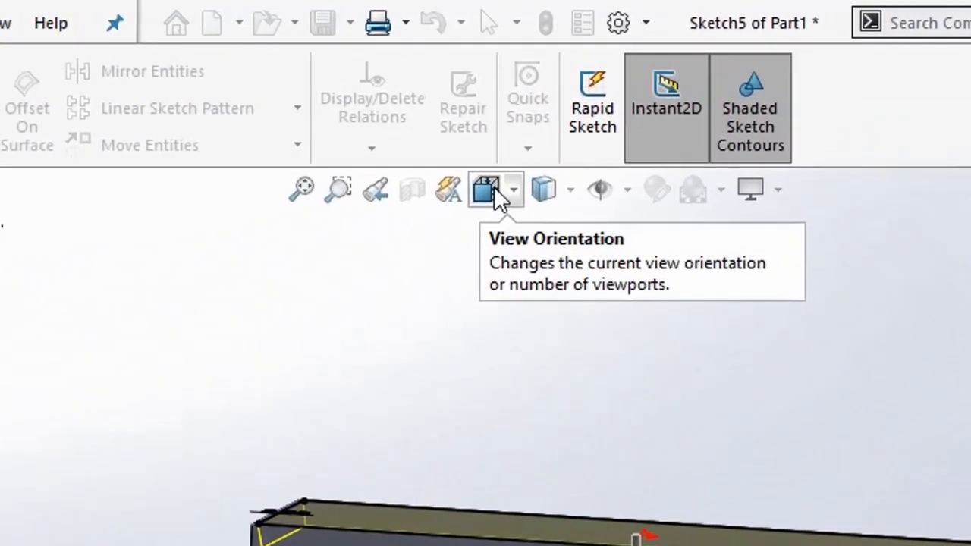
{"action": "left_click", "coordinate": [494, 186]}
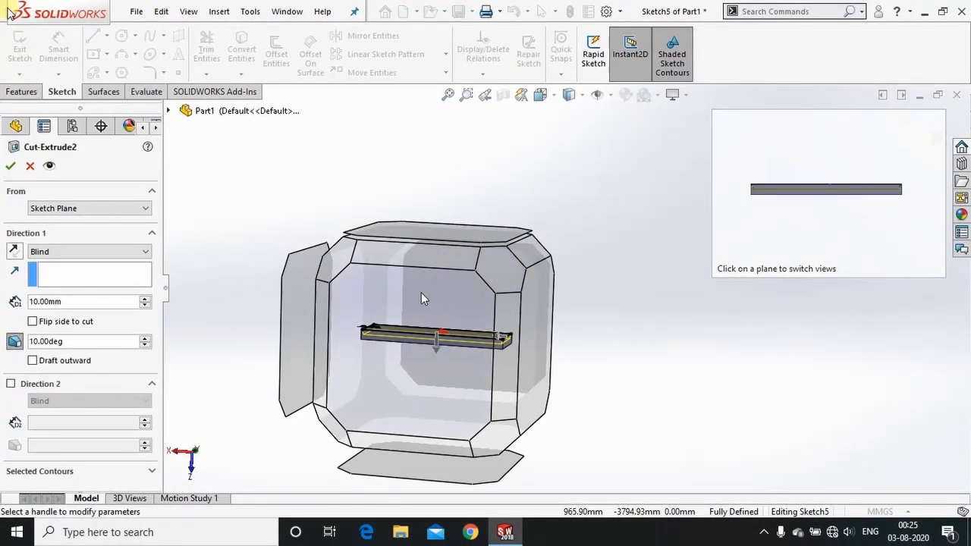
{"action": "left_click", "coordinate": [380, 296]}
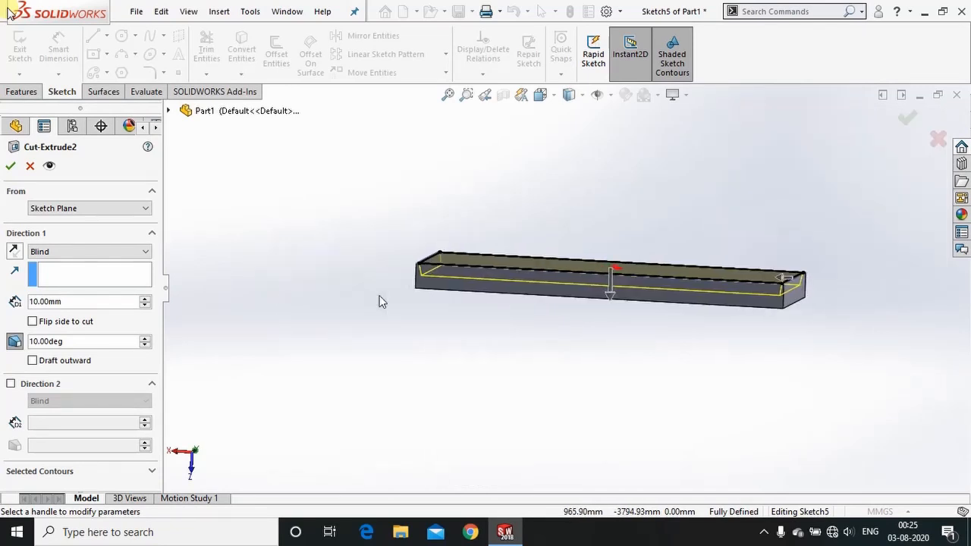
{"action": "scroll", "coordinate": [423, 270], "scroll_direction": "down", "scroll_amount": 10}
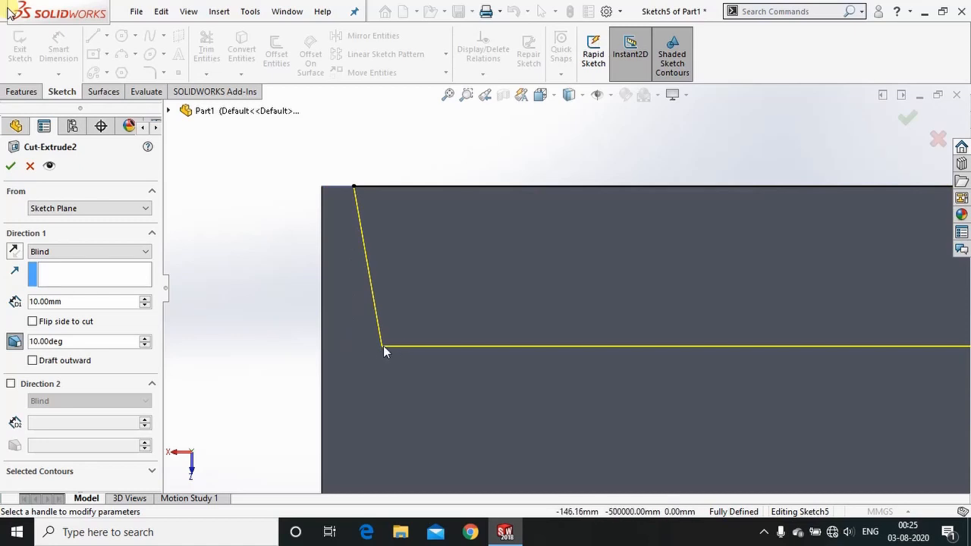
{"action": "scroll", "coordinate": [327, 127], "scroll_direction": "up", "scroll_amount": 5}
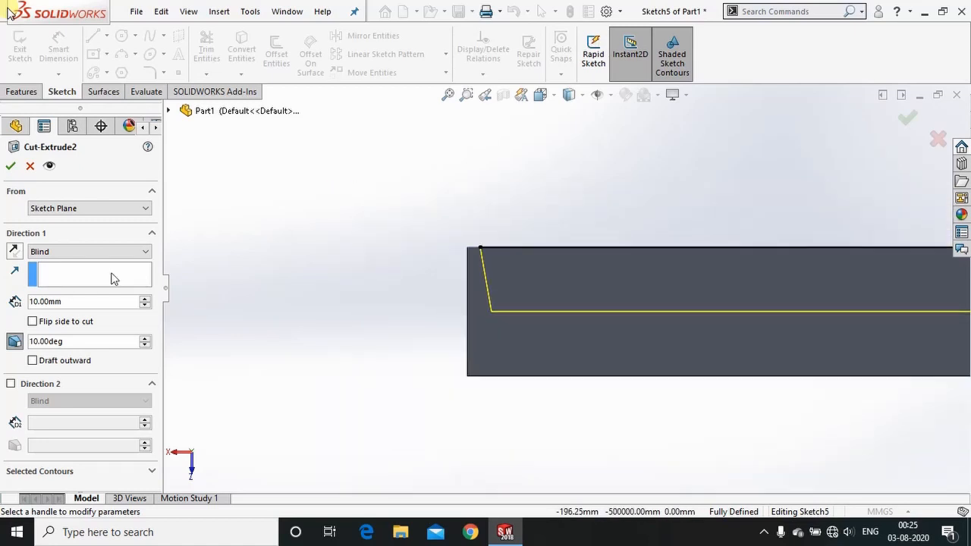
{"action": "scroll", "coordinate": [523, 244], "scroll_direction": "up", "scroll_amount": 8}
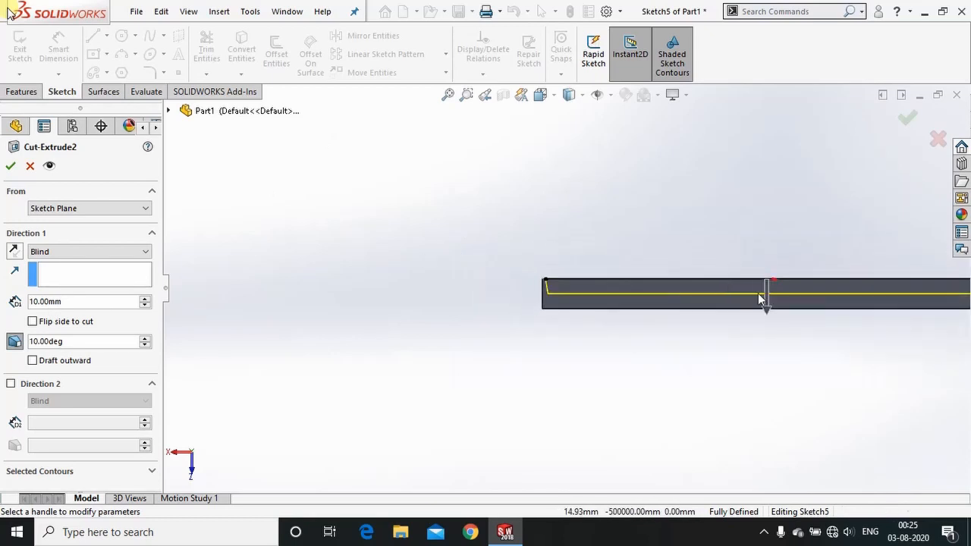
Step: Try Draft outward on the cut, turn it back off, and complete the 10 mm deep cut with inward draft
{"action": "scroll", "coordinate": [760, 295], "scroll_direction": "down", "scroll_amount": 3}
{"action": "scroll", "coordinate": [339, 256], "scroll_direction": "down", "scroll_amount": 2}
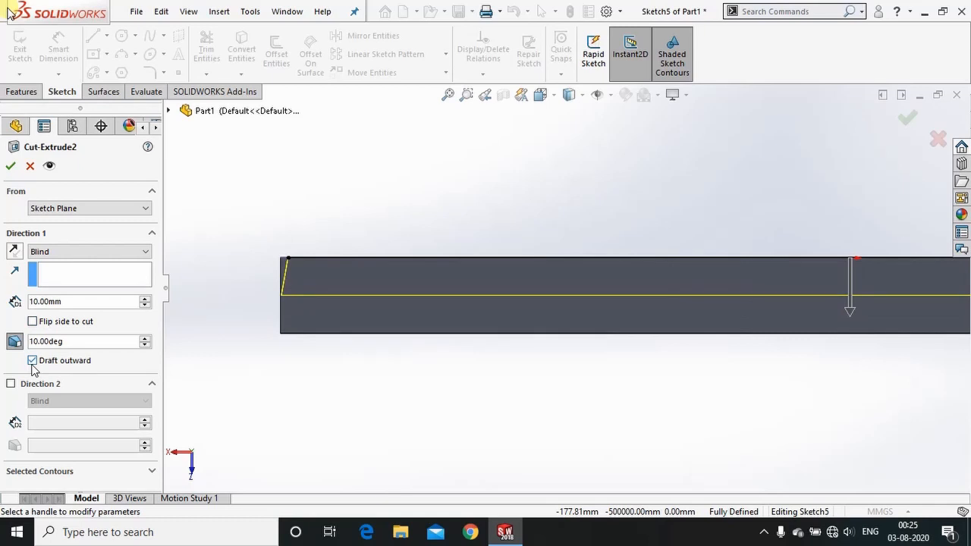
{"action": "scroll", "coordinate": [764, 310], "scroll_direction": "up", "scroll_amount": 4}
{"action": "scroll", "coordinate": [763, 311], "scroll_direction": "down", "scroll_amount": 2}
{"action": "left_click", "coordinate": [9, 164]}
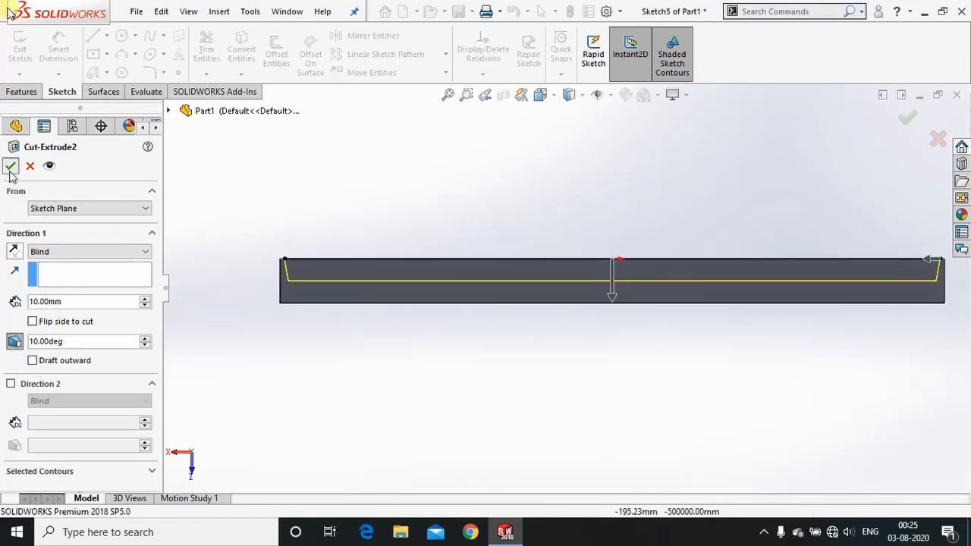
Step: Examine the finished pocket's drafted walls in the Back view and up close at a corner
{"action": "middle_click_drag", "start_coordinate": [559, 302], "coordinate": [516, 112]}
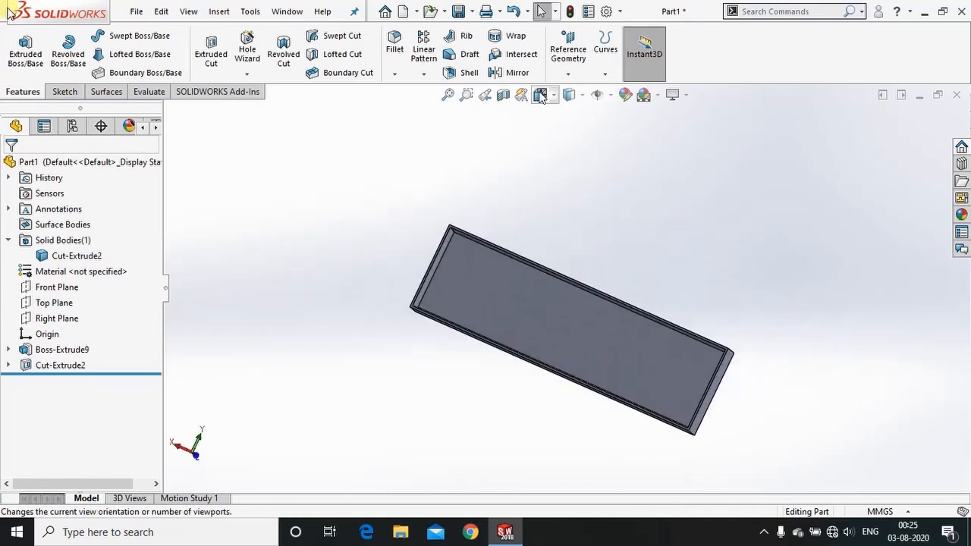
{"action": "left_click", "coordinate": [541, 95]}
{"action": "left_click", "coordinate": [399, 279]}
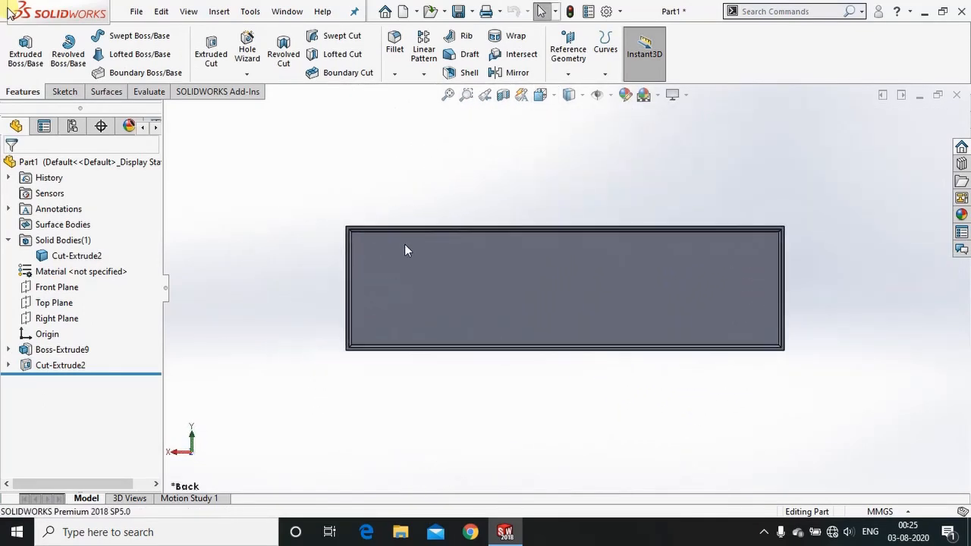
{"action": "scroll", "coordinate": [410, 227], "scroll_direction": "down", "scroll_amount": 14}
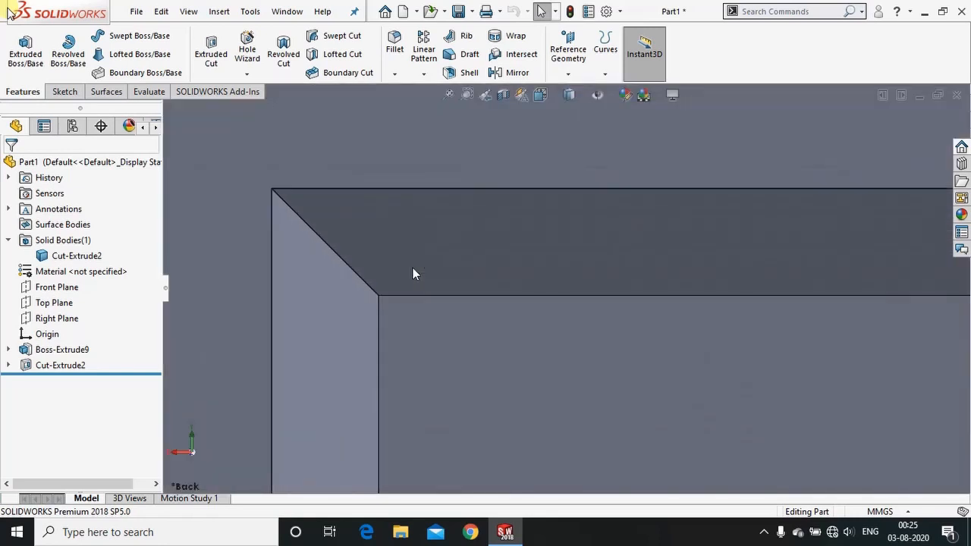
{"action": "middle_click_drag", "start_coordinate": [413, 267], "coordinate": [404, 238]}
{"action": "scroll", "coordinate": [403, 203], "scroll_direction": "up", "scroll_amount": 10}
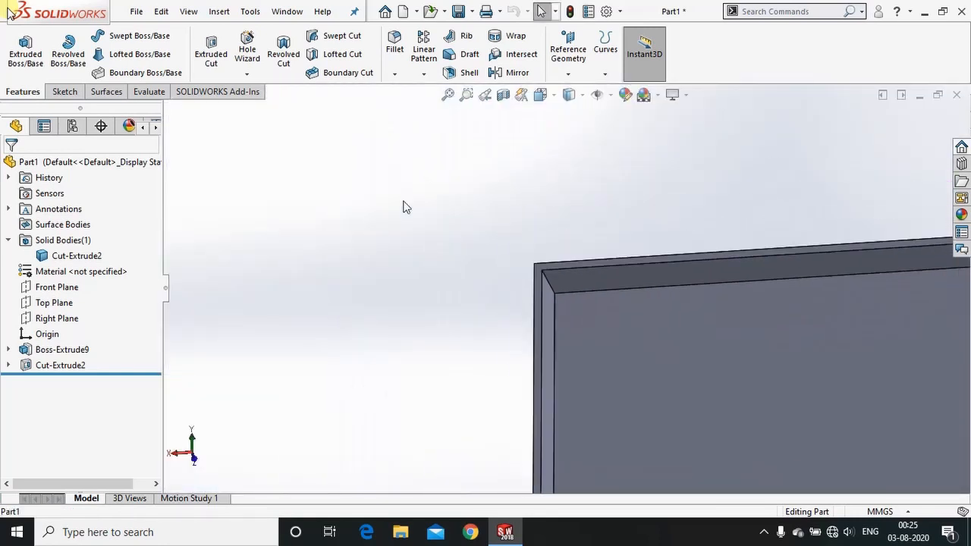
{"action": "scroll", "coordinate": [403, 206], "scroll_direction": "up", "scroll_amount": 3}
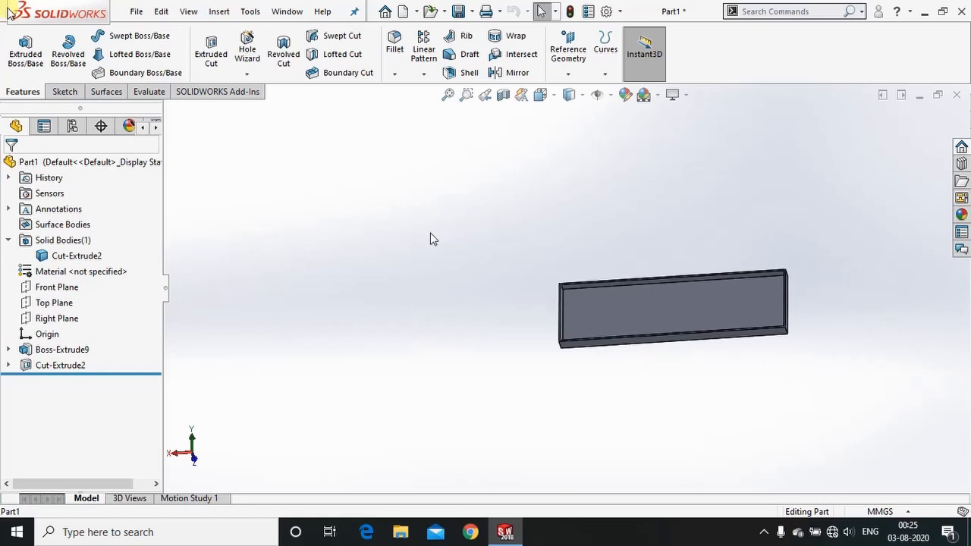
{"action": "scroll", "coordinate": [826, 295], "scroll_direction": "down", "scroll_amount": 4}
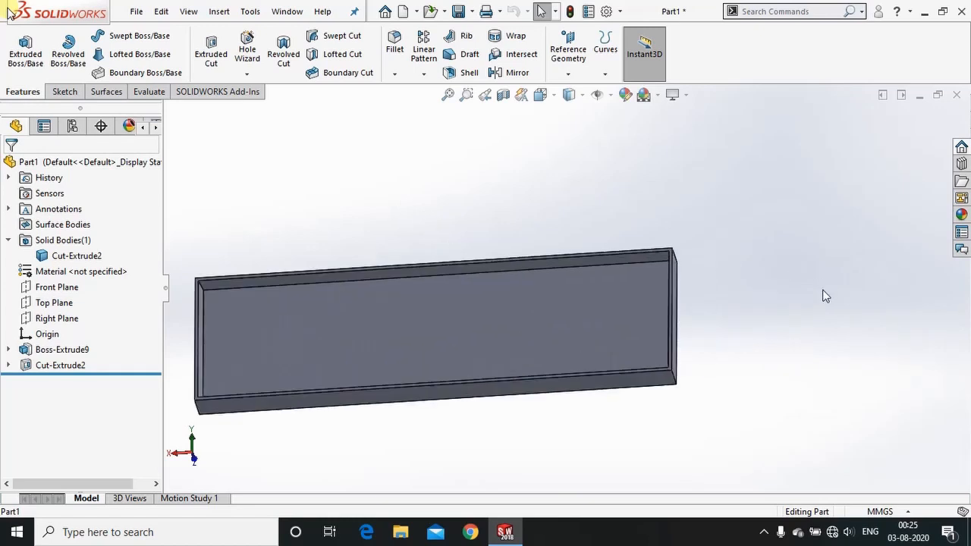
Step: Reopen the drafted pocket cut, try enabling Direction 2, turn it back off and accept the feature
{"action": "middle_click_drag", "start_coordinate": [341, 282], "coordinate": [437, 273]}
{"action": "scroll", "coordinate": [921, 267], "scroll_direction": "up", "scroll_amount": 2}
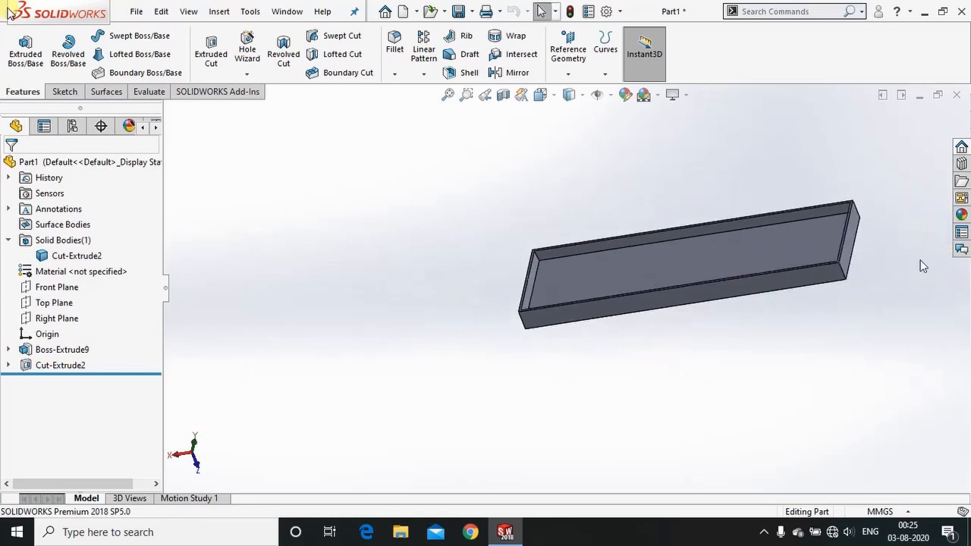
{"action": "left_click", "coordinate": [60, 365]}
{"action": "left_click", "coordinate": [105, 320]}
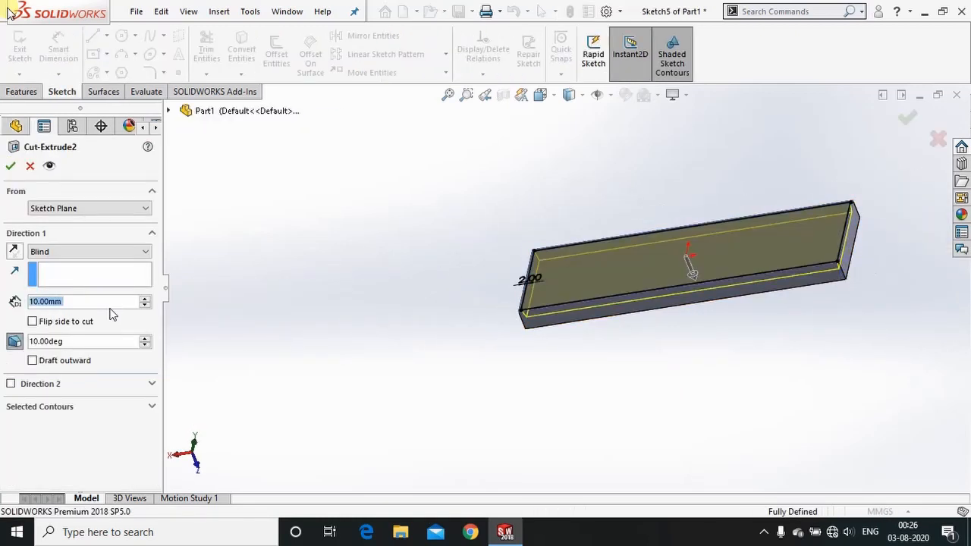
{"action": "left_click", "coordinate": [11, 385]}
{"action": "left_click", "coordinate": [11, 385]}
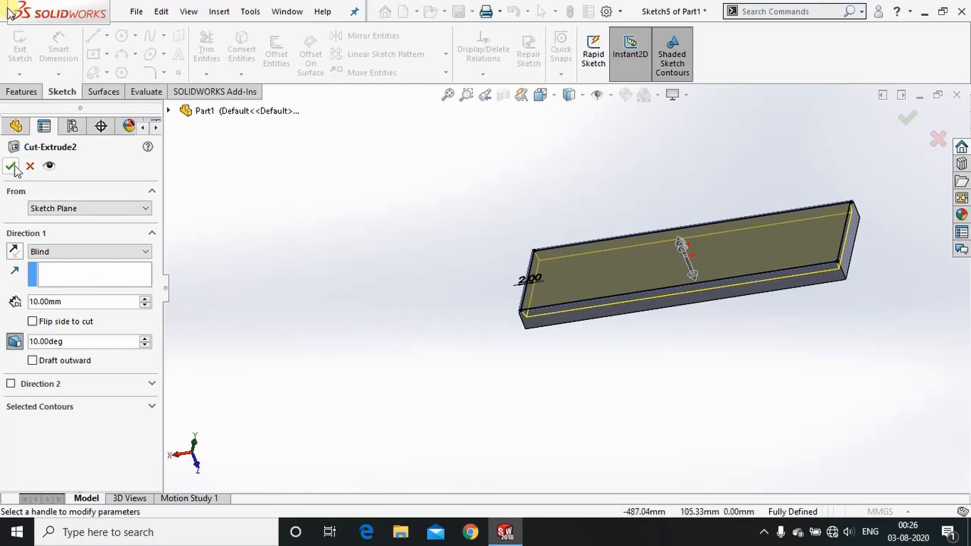
{"action": "key", "text": "Return"}
{"action": "middle_click_drag", "start_coordinate": [451, 269], "coordinate": [533, 269]}
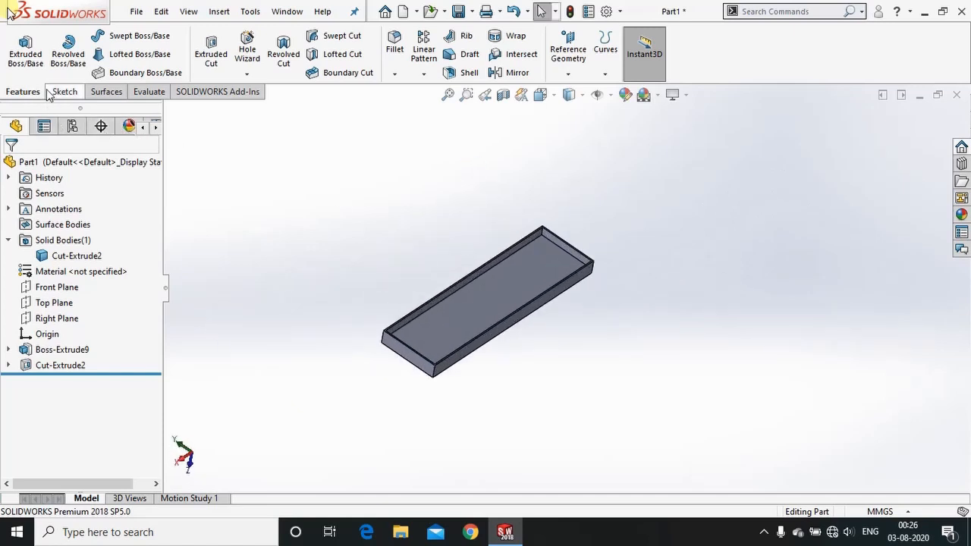
Step: Delete the pocket cut feature and its leftover offset sketch
{"action": "left_click", "coordinate": [62, 366]}
{"action": "key", "text": "Delete"}
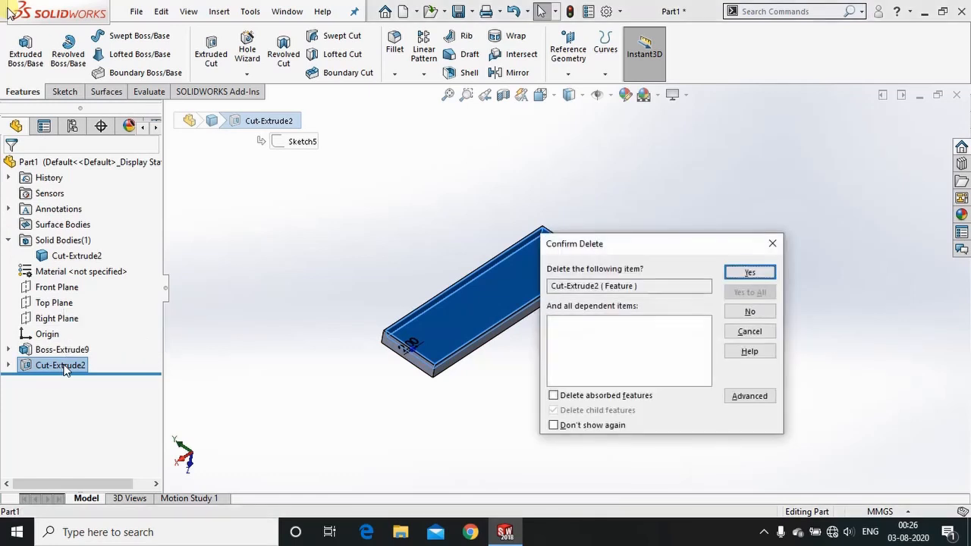
{"action": "key", "text": "Return"}
{"action": "left_click", "coordinate": [64, 367]}
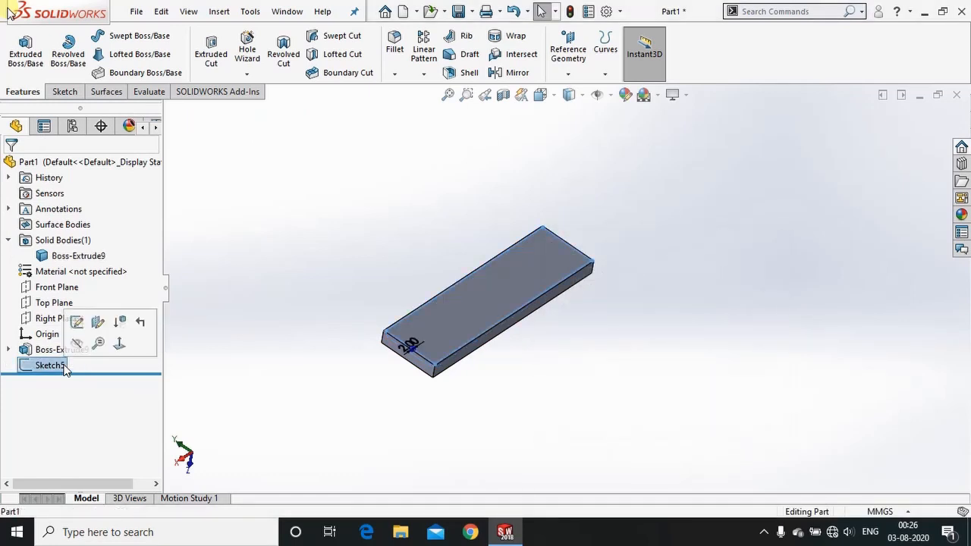
{"action": "key", "text": "Delete"}
{"action": "key", "text": "Return"}
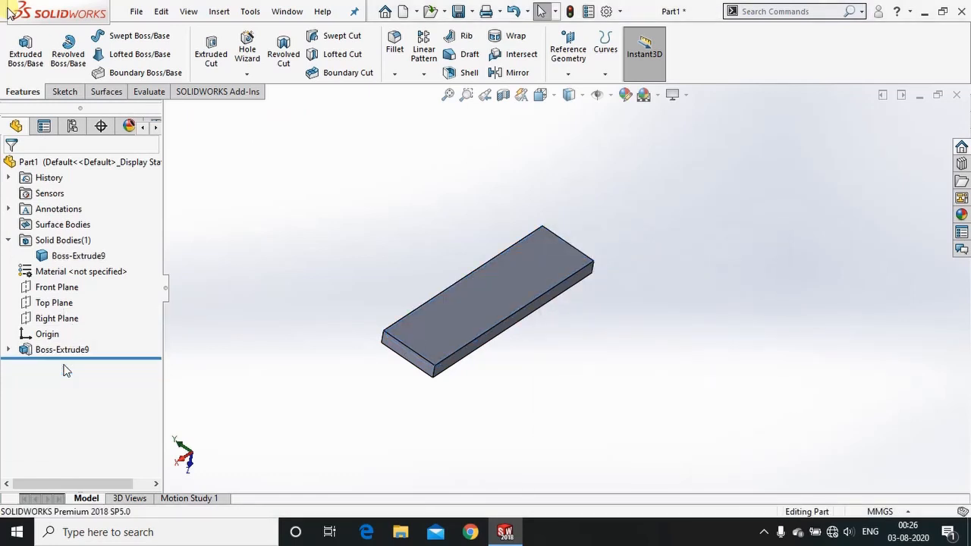
Step: Delete the base block extrusion and its 300 x 85 mm rectangle sketch, leaving the part empty
{"action": "left_click", "coordinate": [78, 349]}
{"action": "key", "text": "Delete"}
{"action": "key", "text": "Return"}
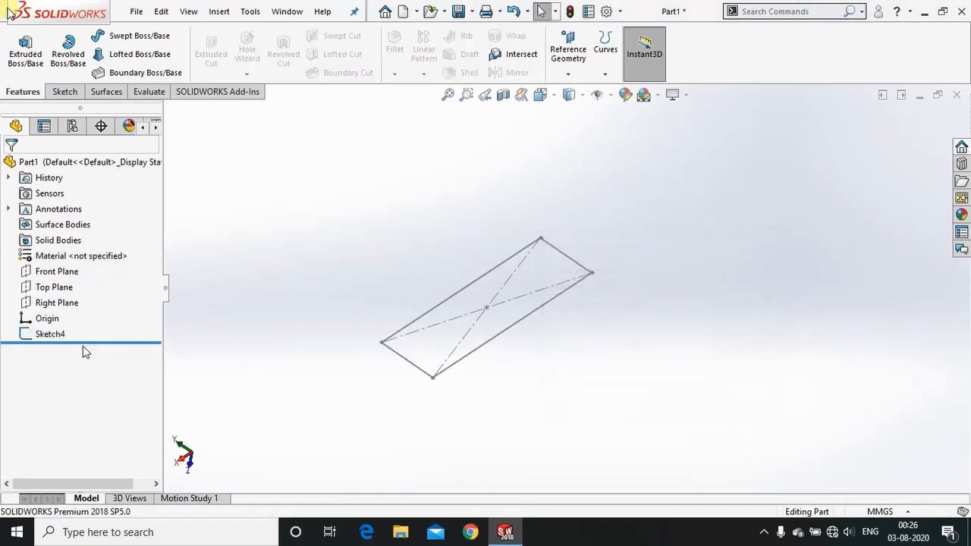
{"action": "left_click", "coordinate": [55, 337]}
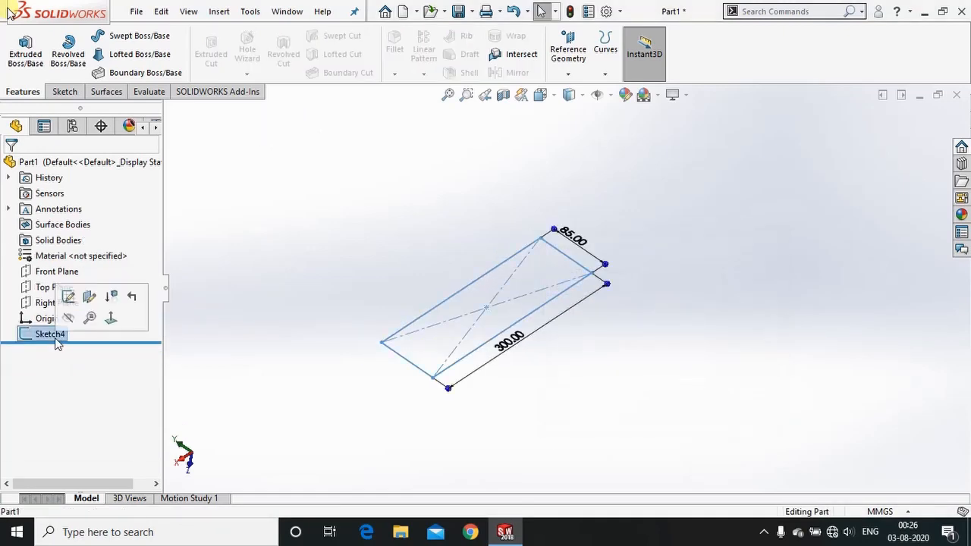
{"action": "key", "text": "Delete"}
{"action": "key", "text": "Return"}
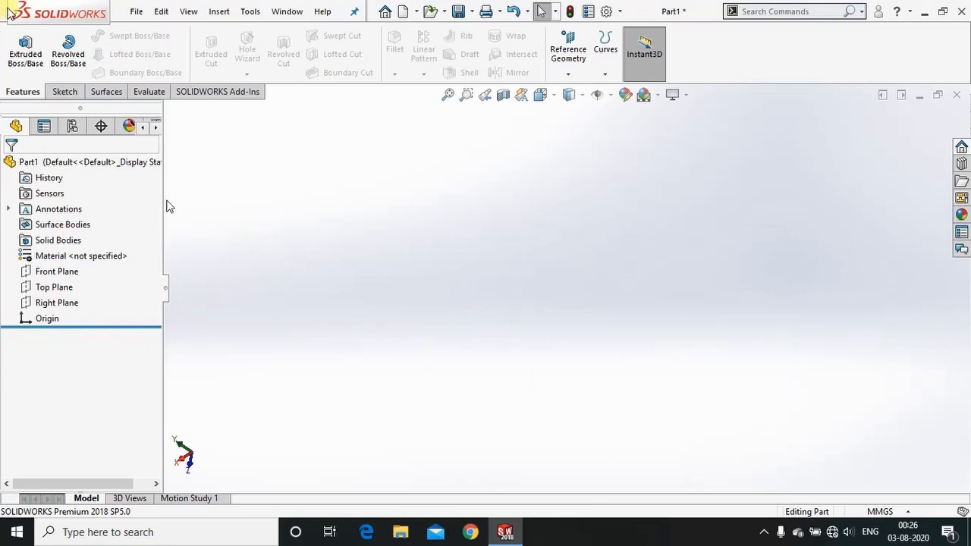
Step: Start a sketch on the Top Plane and draw a 100 mm vertical line upward from the origin
{"action": "left_click", "coordinate": [54, 288]}
{"action": "left_click", "coordinate": [89, 271]}
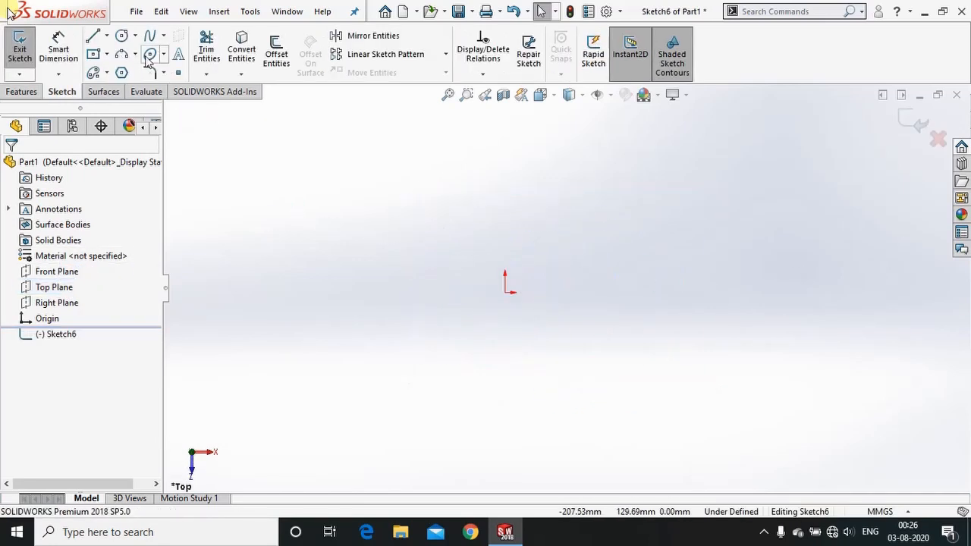
{"action": "left_click", "coordinate": [93, 36]}
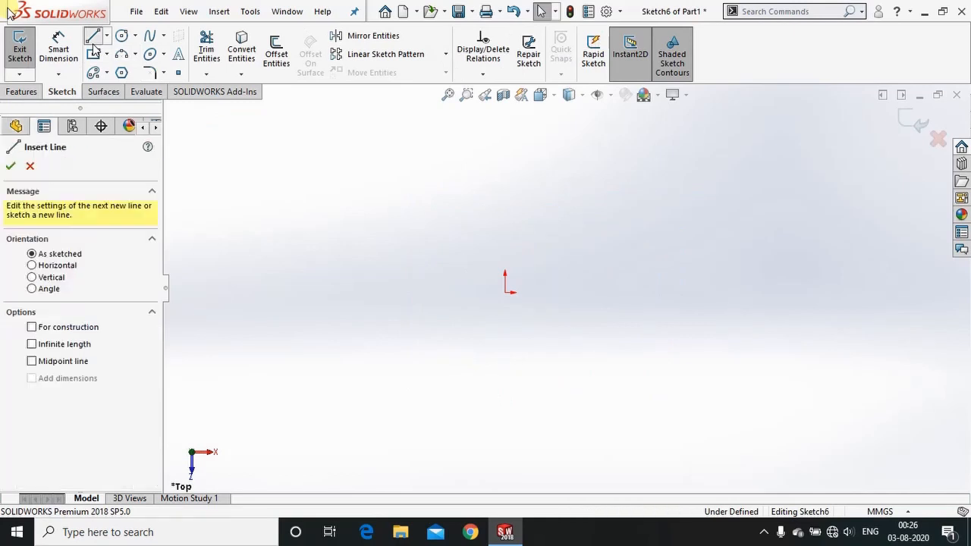
{"action": "left_click", "coordinate": [505, 292]}
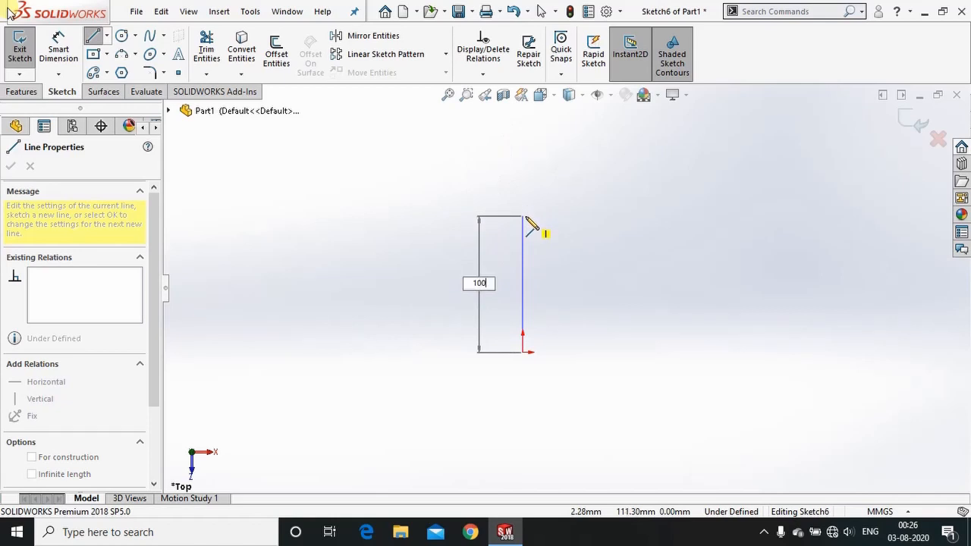
{"action": "type", "text": "100"}
{"action": "key", "text": "Return"}
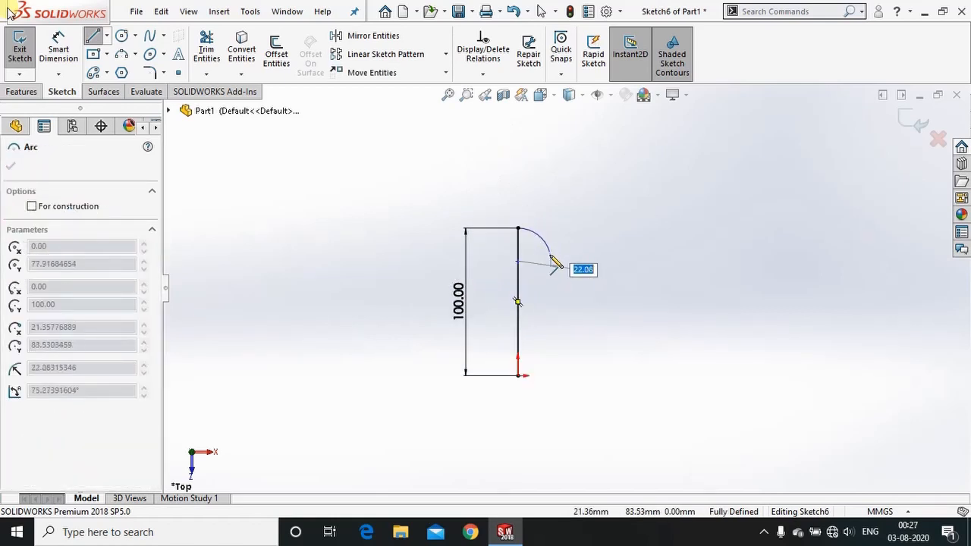
{"action": "scroll", "coordinate": [552, 245], "scroll_direction": "down", "scroll_amount": 2}
{"action": "key", "text": "Escape"}
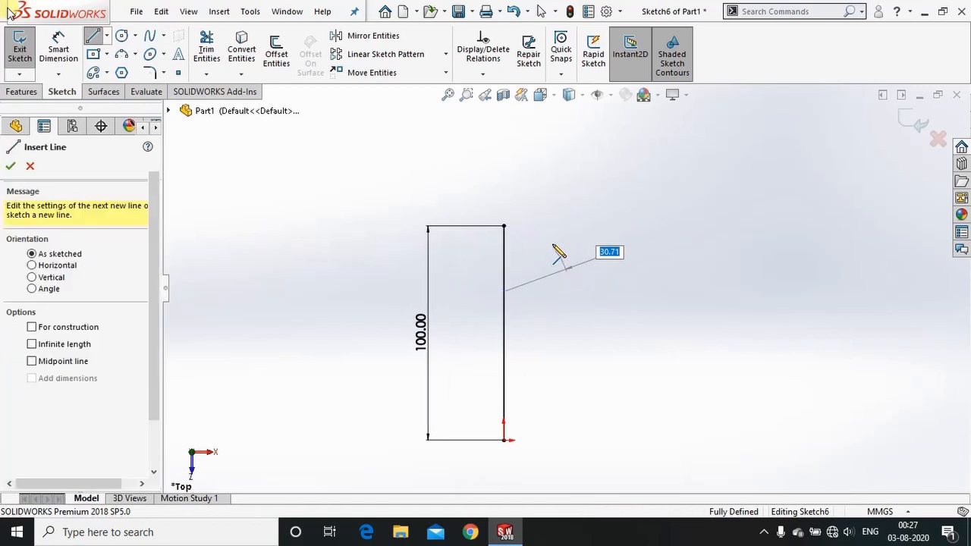
{"action": "key", "text": "Escape"}
Step: From the vertical line's upper end, draw a 15 mm line sloping down and outward, followed by a 25 mm line straight down
{"action": "left_click", "coordinate": [95, 37]}
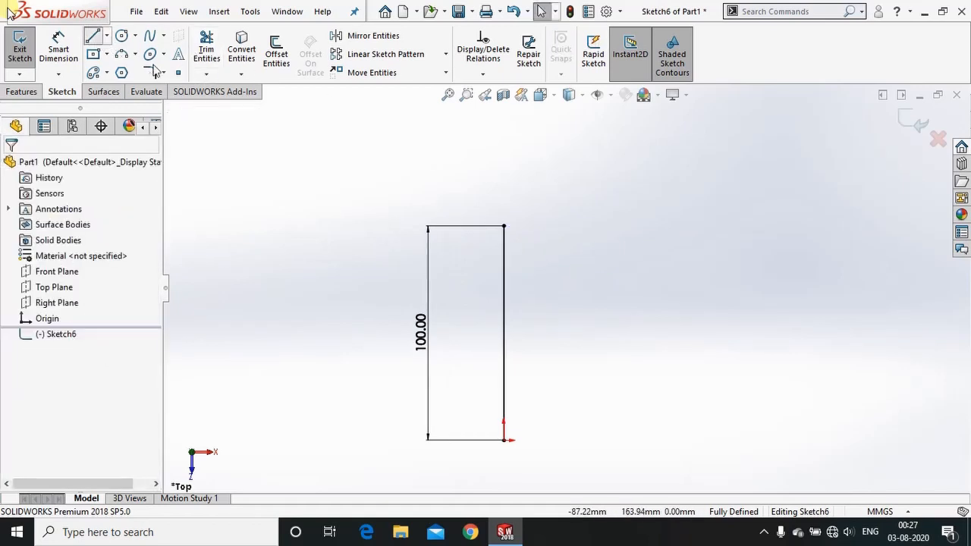
{"action": "left_click", "coordinate": [506, 227]}
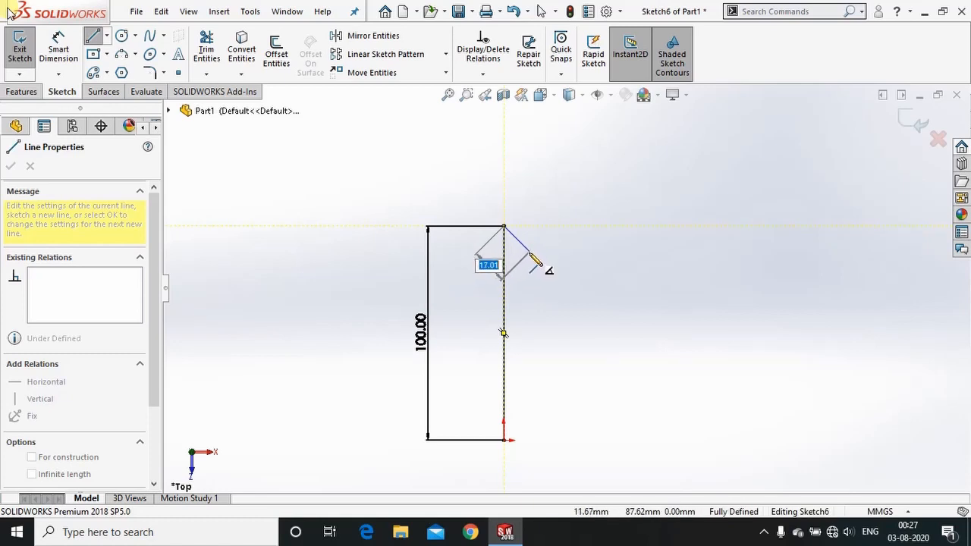
{"action": "type", "text": "5"}
{"action": "key", "text": "Return"}
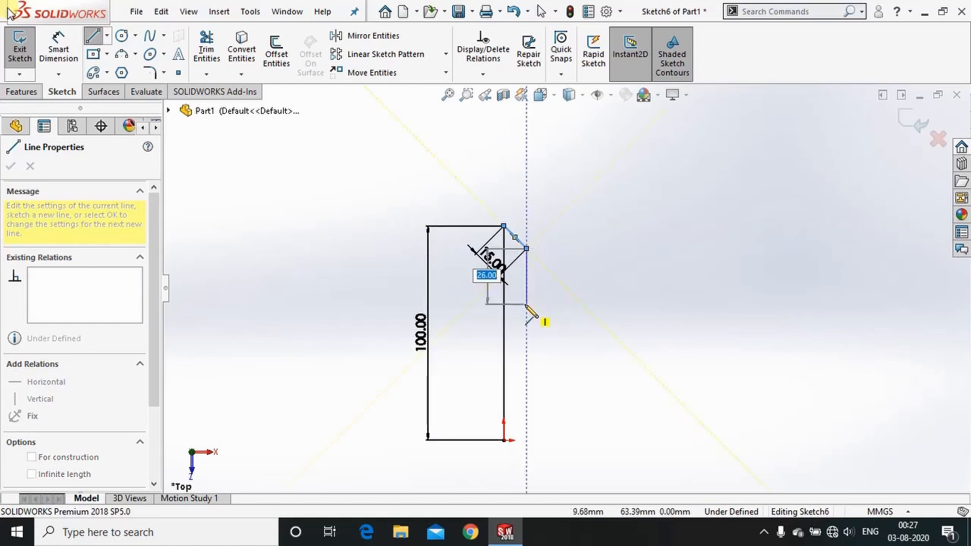
{"action": "type", "text": "2"}
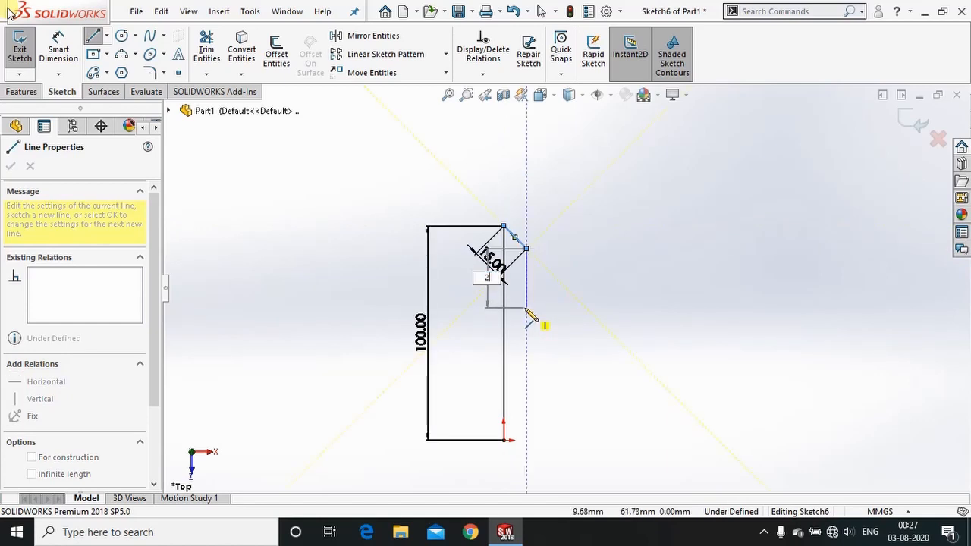
{"action": "type", "text": "5"}
{"action": "key", "text": "Return"}
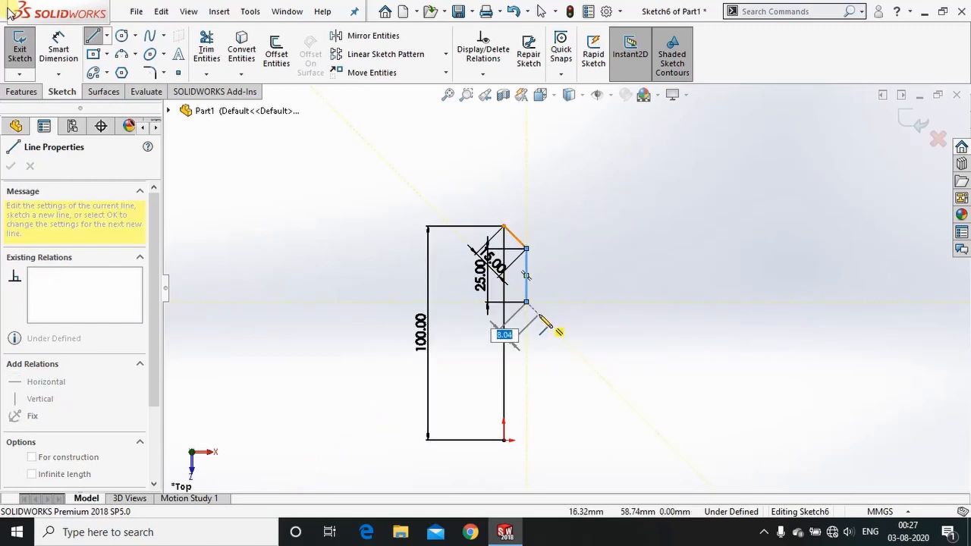
Step: Add a 10 mm line parallel to the first slope, and close the profile with a vertical line and a base line to the origin
{"action": "key", "text": "Return"}
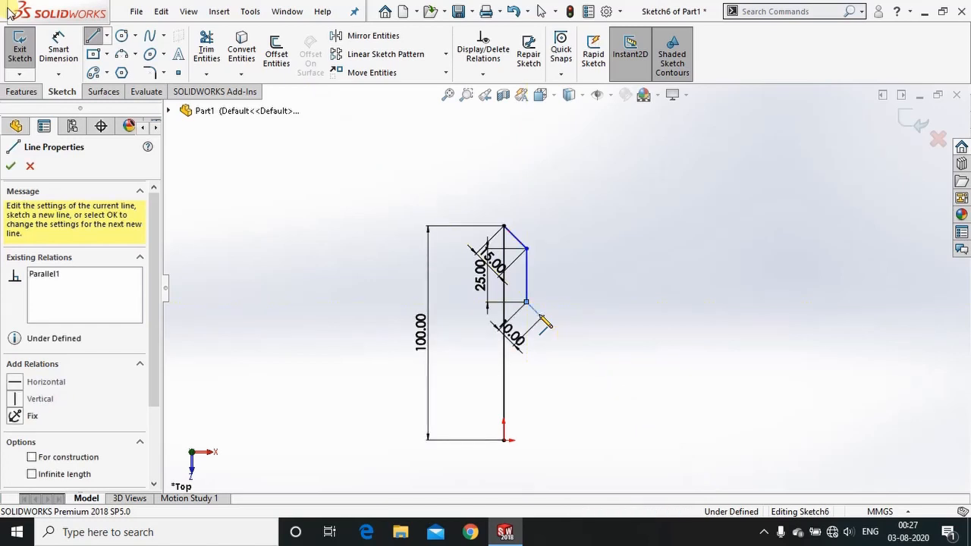
{"action": "left_click", "coordinate": [542, 440]}
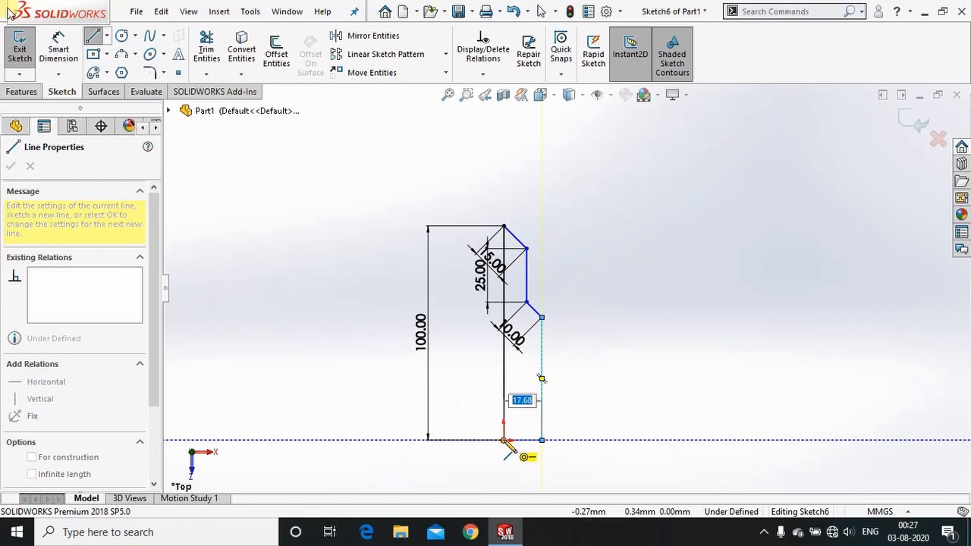
{"action": "left_click", "coordinate": [504, 440]}
{"action": "key", "text": "Escape"}
{"action": "key", "text": "Escape"}
{"action": "scroll", "coordinate": [493, 274], "scroll_direction": "down", "scroll_amount": 2}
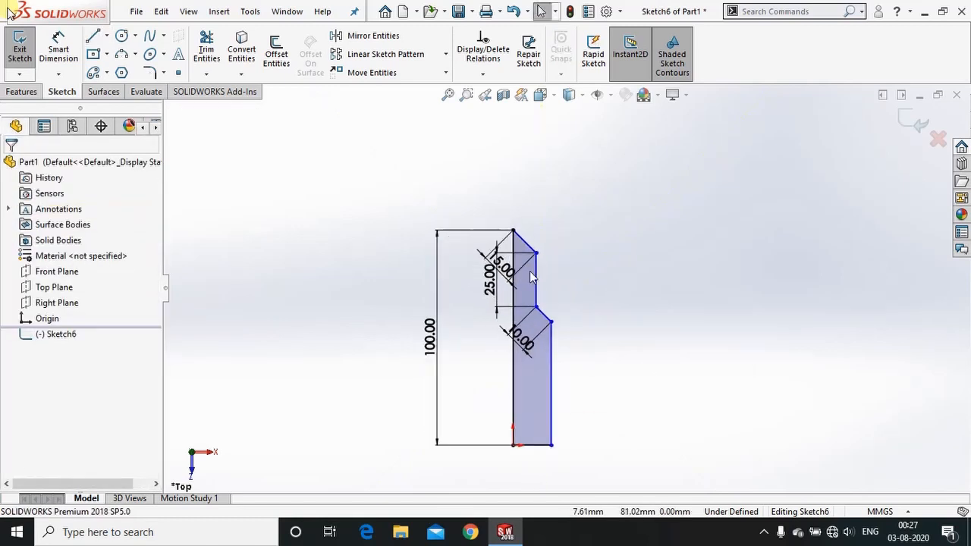
Step: Move the 25 mm, 15 mm and 10 mm dimensions clear of the profile on its stepped side
{"action": "mouse_move", "coordinate": [501, 278]}
{"action": "left_mouse_down"}
{"action": "mouse_move", "coordinate": [544, 210]}
{"action": "mouse_move", "coordinate": [590, 284]}
{"action": "mouse_move", "coordinate": [621, 289]}
{"action": "left_mouse_up"}
{"action": "left_click_drag", "start_coordinate": [496, 267], "coordinate": [554, 210]}
{"action": "mouse_move", "coordinate": [522, 355]}
{"action": "left_mouse_down"}
{"action": "mouse_move", "coordinate": [556, 296]}
{"action": "mouse_move", "coordinate": [575, 292]}
{"action": "left_mouse_up"}
{"action": "left_click", "coordinate": [636, 391]}
{"action": "scroll", "coordinate": [620, 319], "scroll_direction": "up", "scroll_amount": 3}
{"action": "scroll", "coordinate": [620, 336], "scroll_direction": "down", "scroll_amount": 4}
{"action": "scroll", "coordinate": [560, 348], "scroll_direction": "up", "scroll_amount": 3}
{"action": "scroll", "coordinate": [558, 345], "scroll_direction": "down", "scroll_amount": 2}
Step: Dimension the profile's base width between its two long vertical lines as 10 mm
{"action": "right_click_drag", "start_coordinate": [580, 334], "coordinate": [582, 270]}
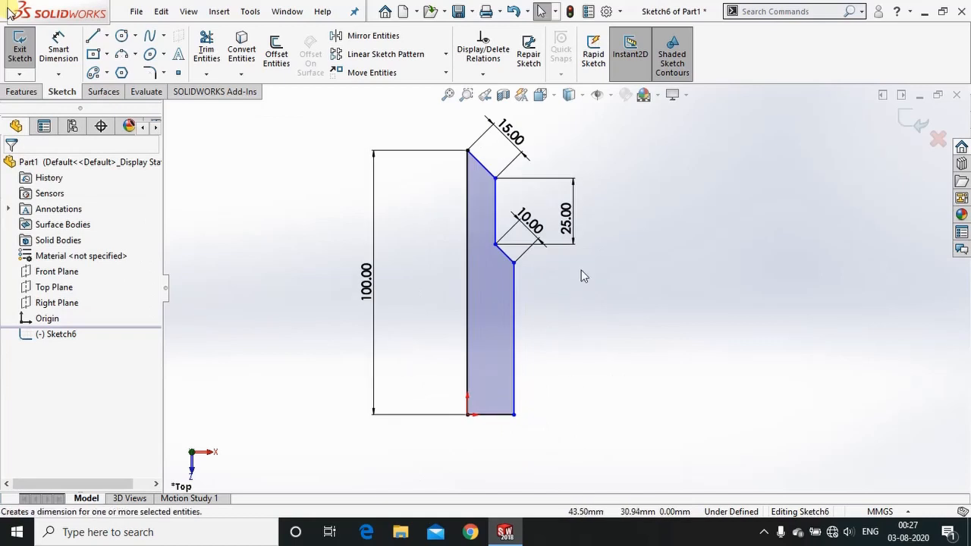
{"action": "left_click", "coordinate": [514, 357]}
{"action": "left_click", "coordinate": [467, 342]}
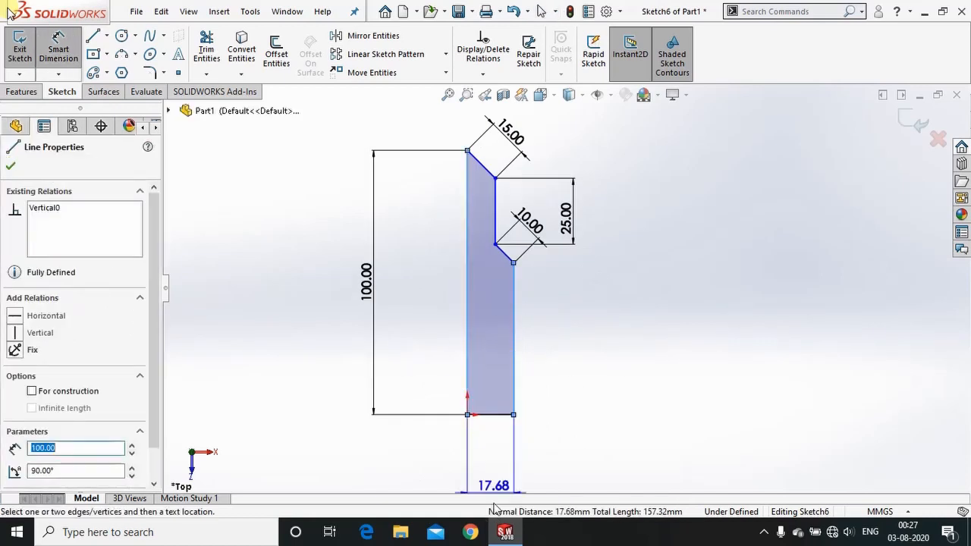
{"action": "left_click", "coordinate": [495, 457]}
{"action": "type", "text": "10"}
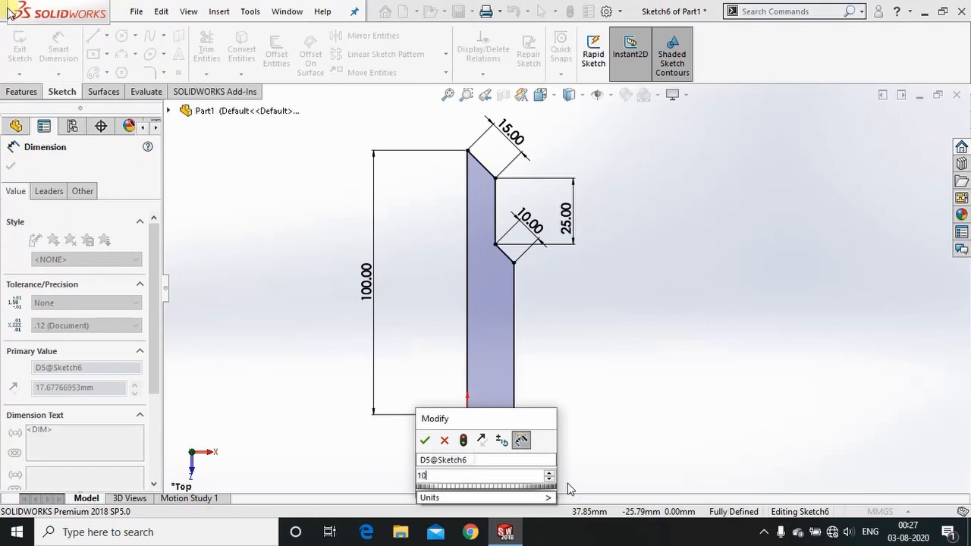
{"action": "key", "text": "Return"}
{"action": "key", "text": "Escape"}
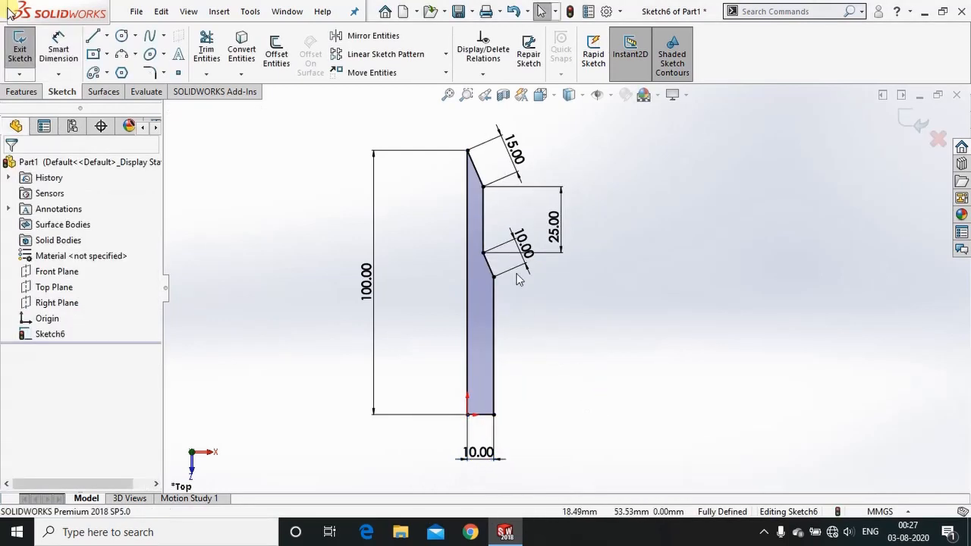
Step: Move the 10 mm dimension of the lower slope to the opposite side of the profile and restore the Top view
{"action": "scroll", "coordinate": [565, 285], "scroll_direction": "up", "scroll_amount": 2}
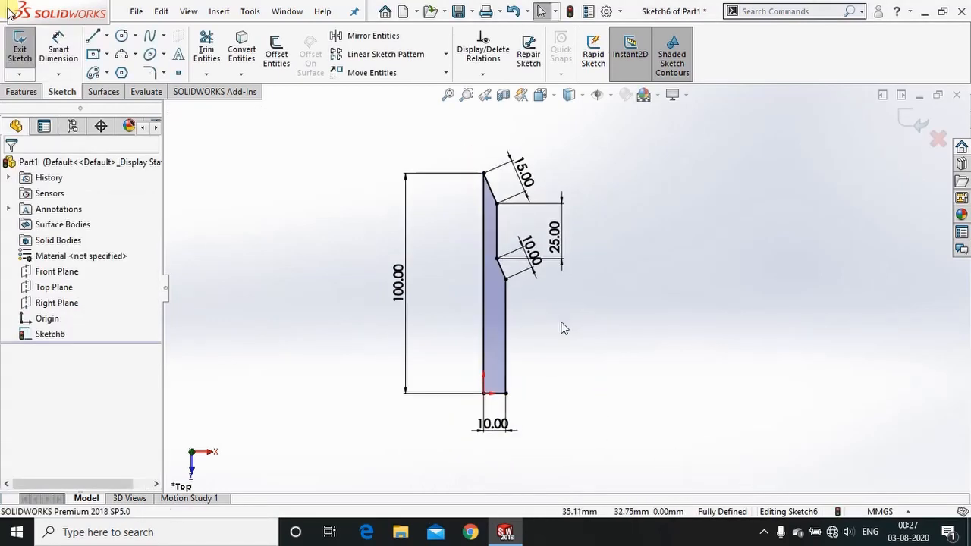
{"action": "left_click_drag", "start_coordinate": [536, 263], "coordinate": [455, 283]}
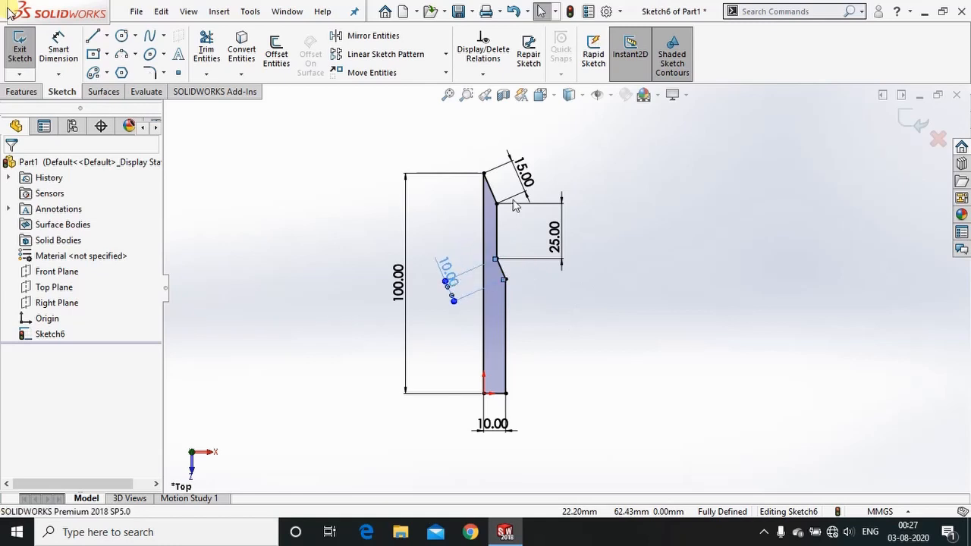
{"action": "left_click", "coordinate": [664, 270]}
{"action": "scroll", "coordinate": [592, 300], "scroll_direction": "up", "scroll_amount": 2}
{"action": "scroll", "coordinate": [589, 300], "scroll_direction": "down", "scroll_amount": 2}
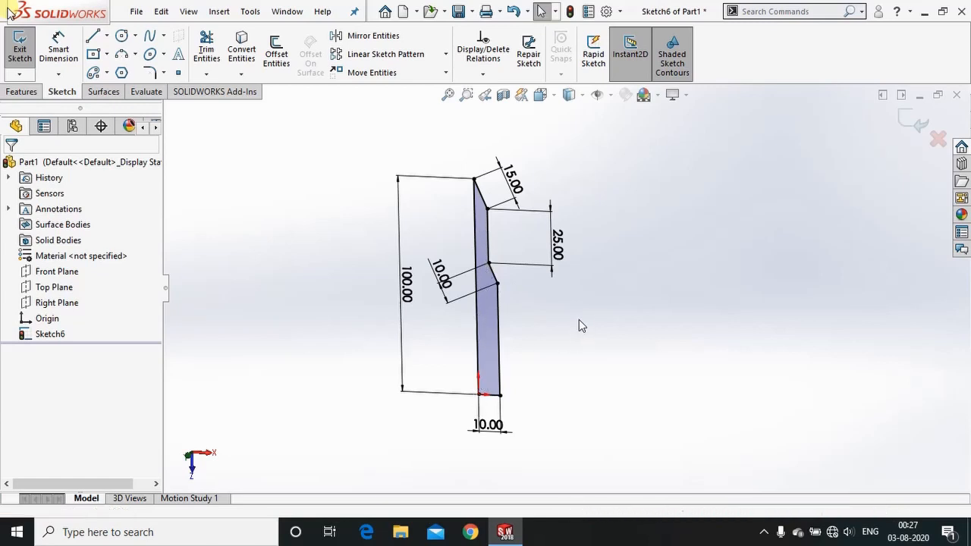
{"action": "key", "text": "ctrl+5"}
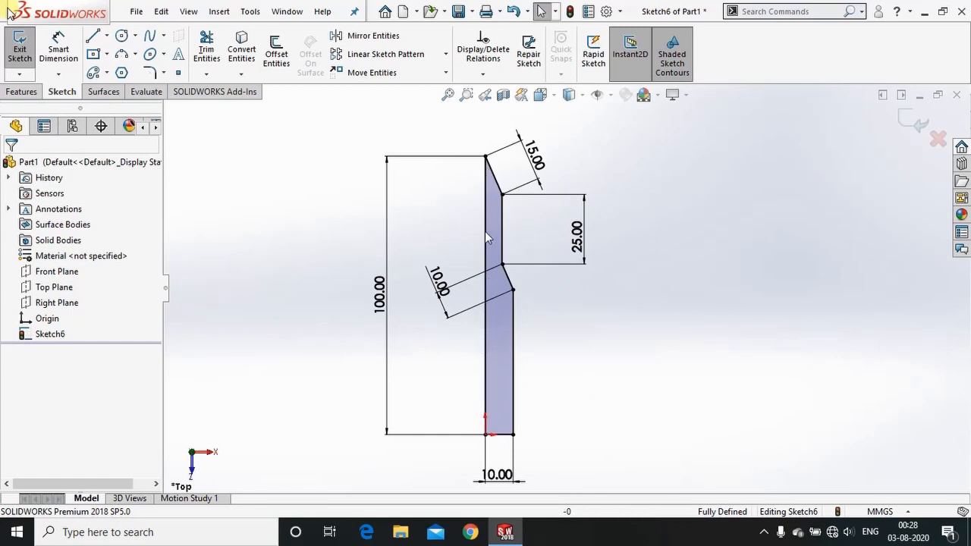
Step: Check the 100 mm vertical line in the profile and exit the finished sketch
{"action": "left_click", "coordinate": [485, 184]}
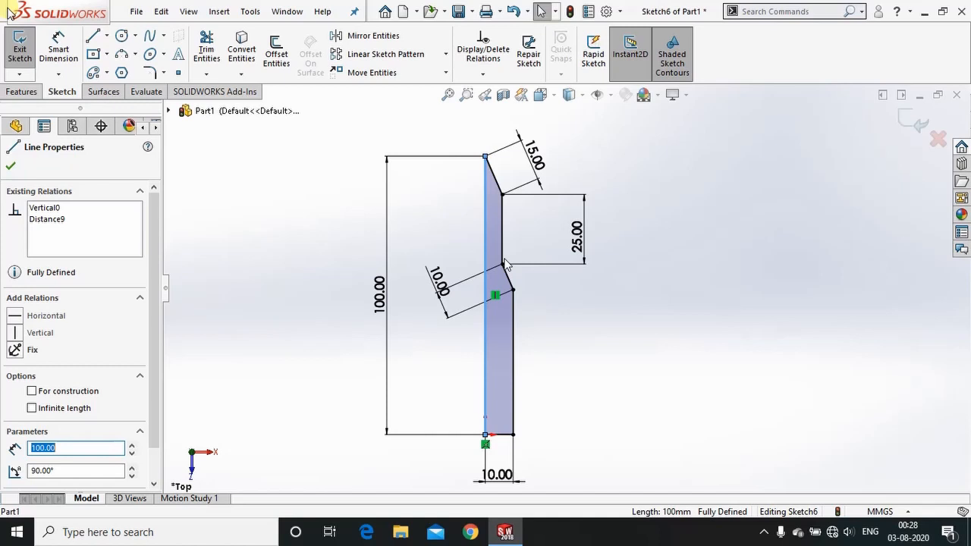
{"action": "left_click", "coordinate": [670, 227]}
{"action": "scroll", "coordinate": [683, 216], "scroll_direction": "up", "scroll_amount": 2}
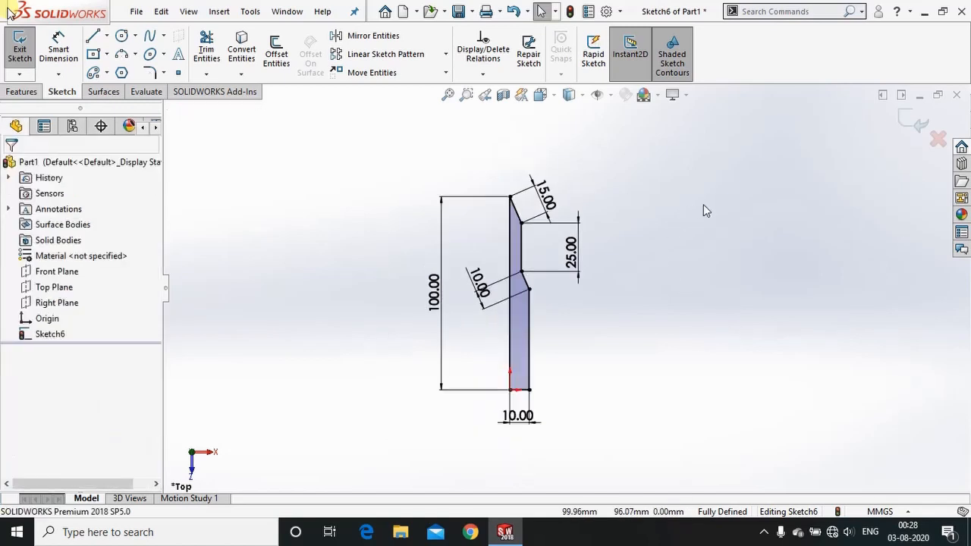
{"action": "left_click", "coordinate": [896, 120]}
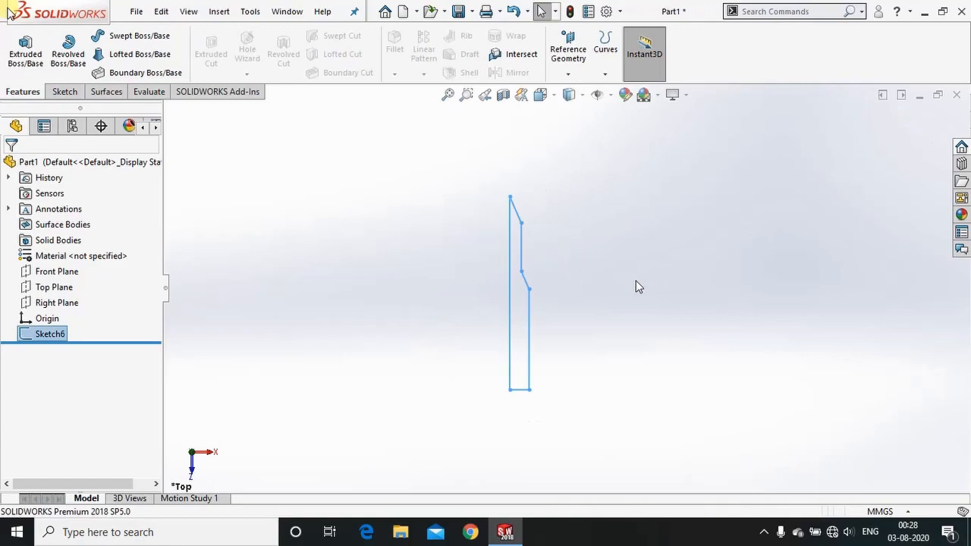
{"action": "middle_click_drag", "start_coordinate": [612, 256], "coordinate": [501, 290]}
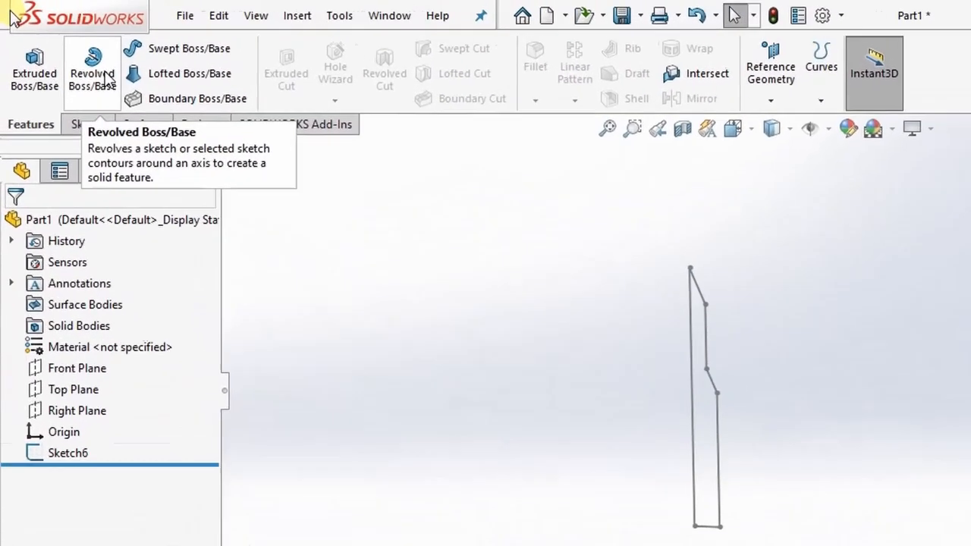
Step: Revolve the stepped profile a full 360° about its 100 mm vertical line and undo that revolve
{"action": "left_click", "coordinate": [76, 57]}
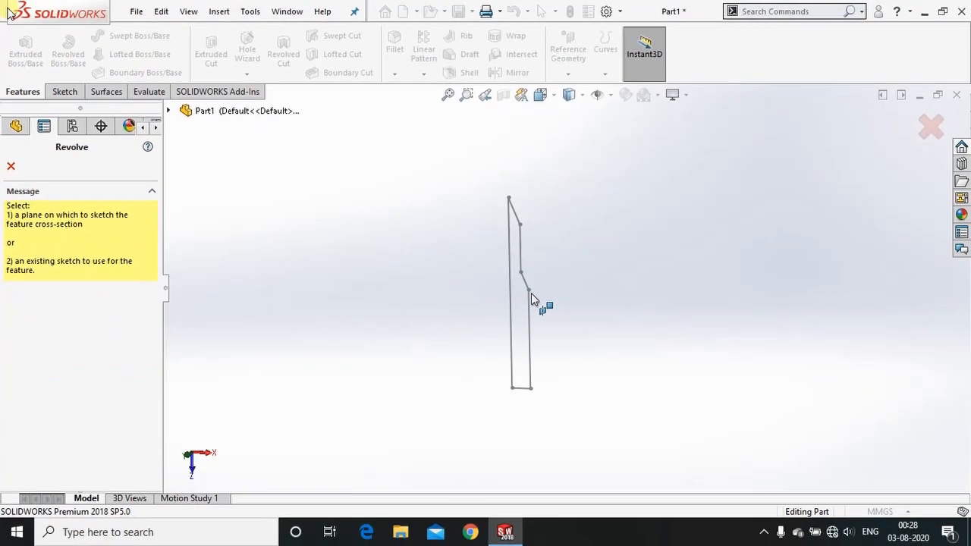
{"action": "left_click", "coordinate": [531, 293]}
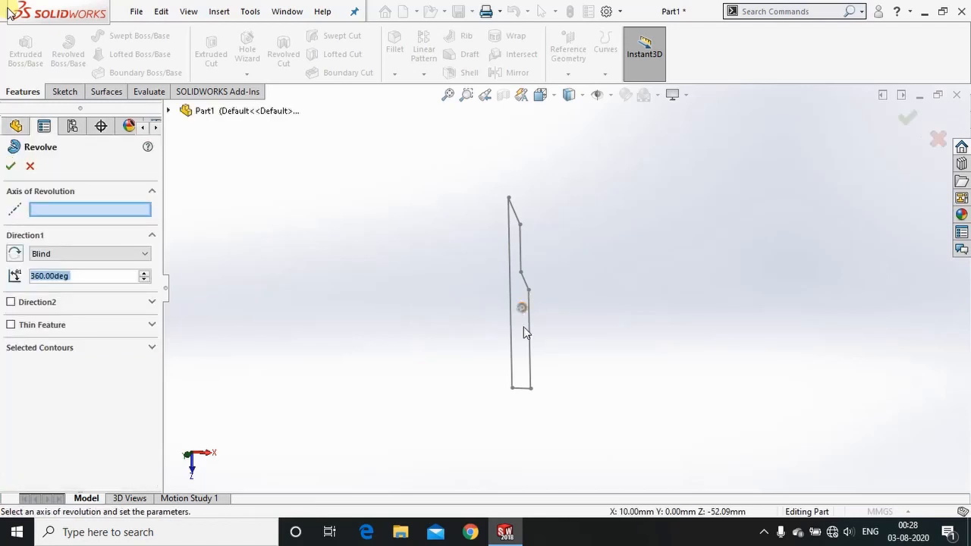
{"action": "scroll", "coordinate": [594, 302], "scroll_direction": "down", "scroll_amount": 1}
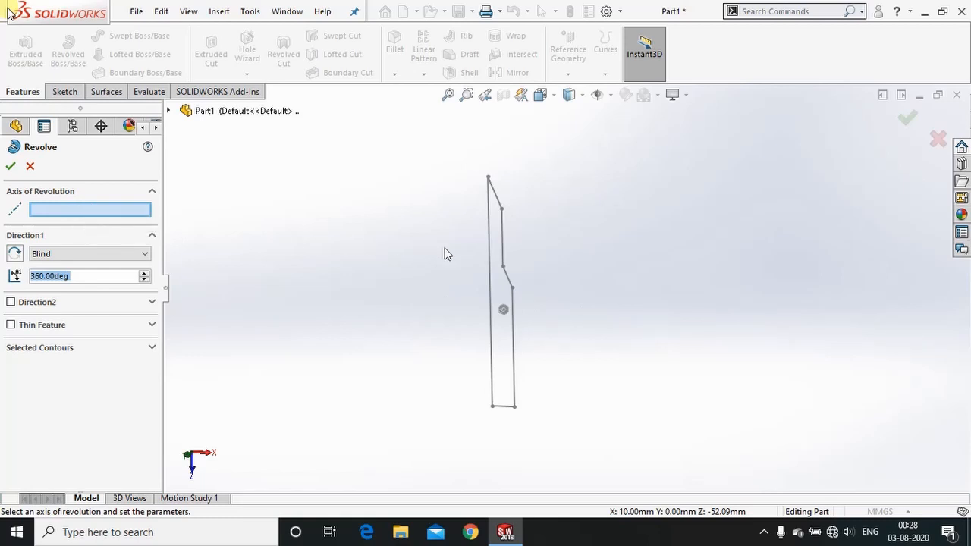
{"action": "left_click", "coordinate": [490, 264]}
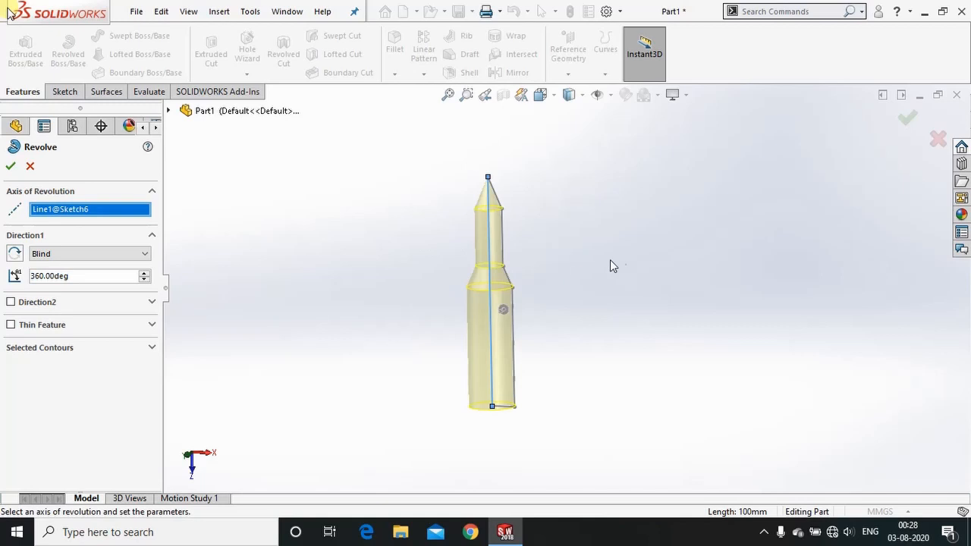
{"action": "left_click", "coordinate": [908, 117]}
{"action": "middle_click_drag", "start_coordinate": [579, 237], "coordinate": [582, 206]}
{"action": "key", "text": "ctrl+z"}
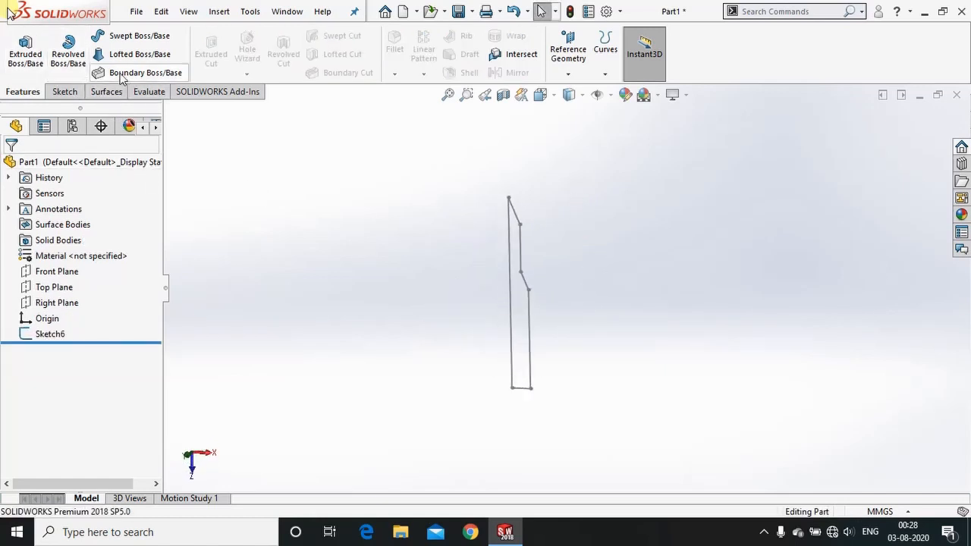
Step: Set up a blind revolve of the stepped profile about its 100 mm line and lower the angle to 355°
{"action": "left_click", "coordinate": [67, 49]}
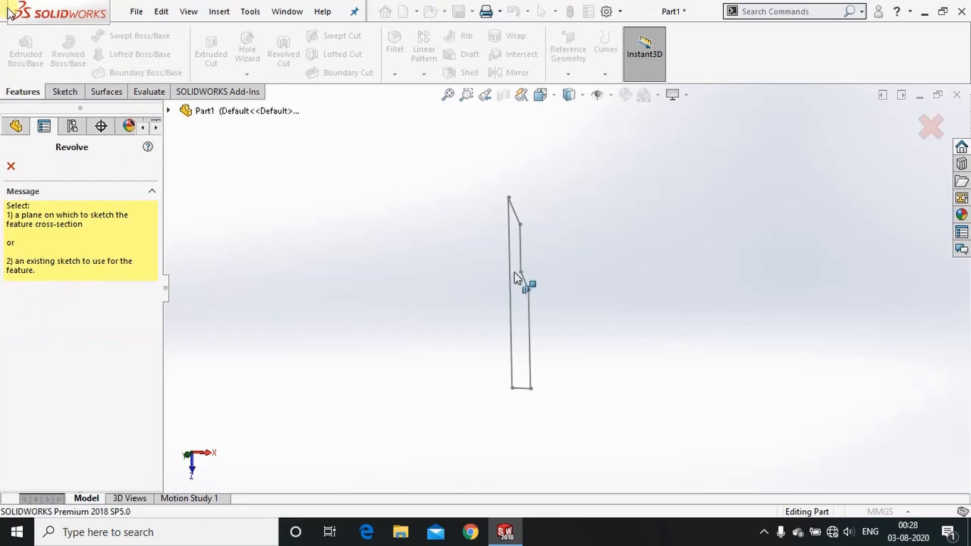
{"action": "left_click", "coordinate": [521, 274]}
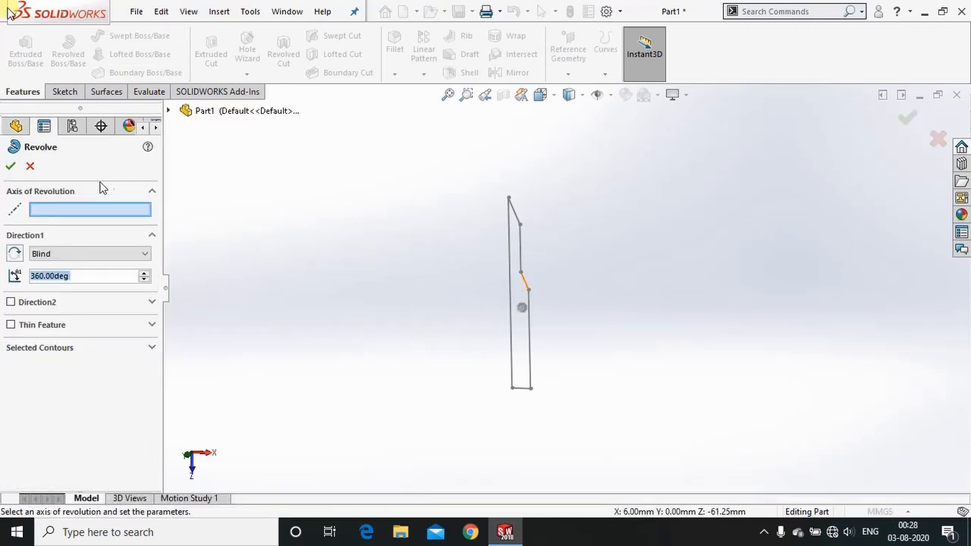
{"action": "left_click", "coordinate": [511, 229]}
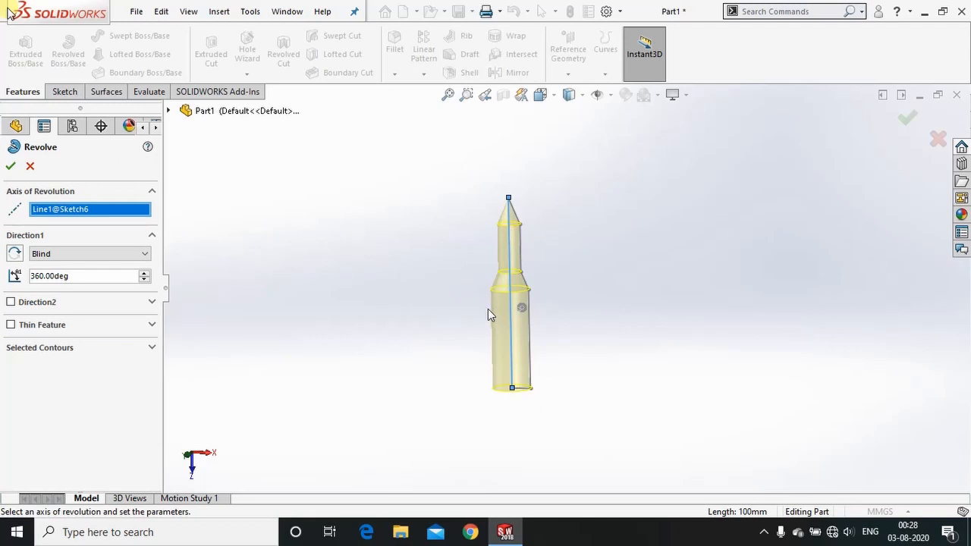
{"action": "left_click", "coordinate": [144, 280]}
{"action": "left_click", "coordinate": [145, 280]}
{"action": "middle_click_drag", "start_coordinate": [349, 296], "coordinate": [318, 392]}
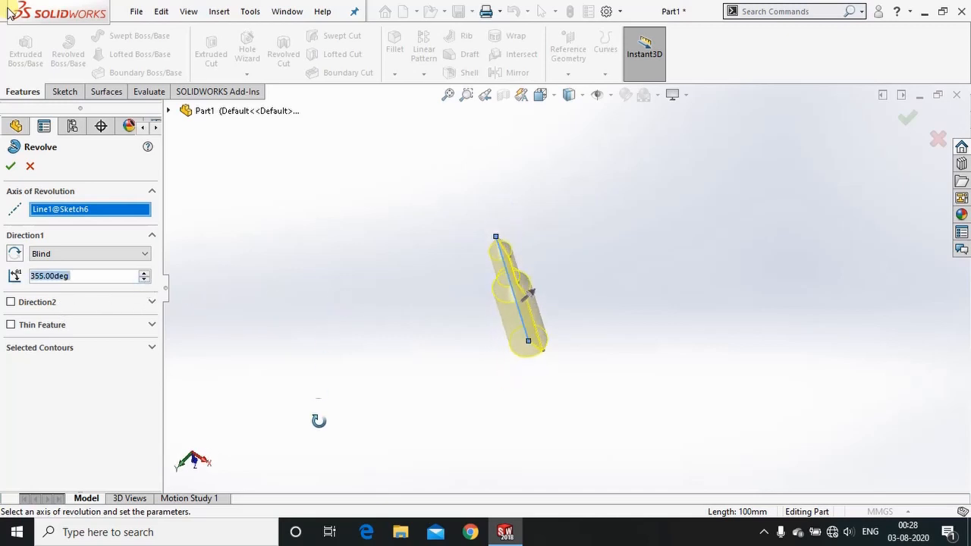
{"action": "scroll", "coordinate": [562, 308], "scroll_direction": "down", "scroll_amount": 3}
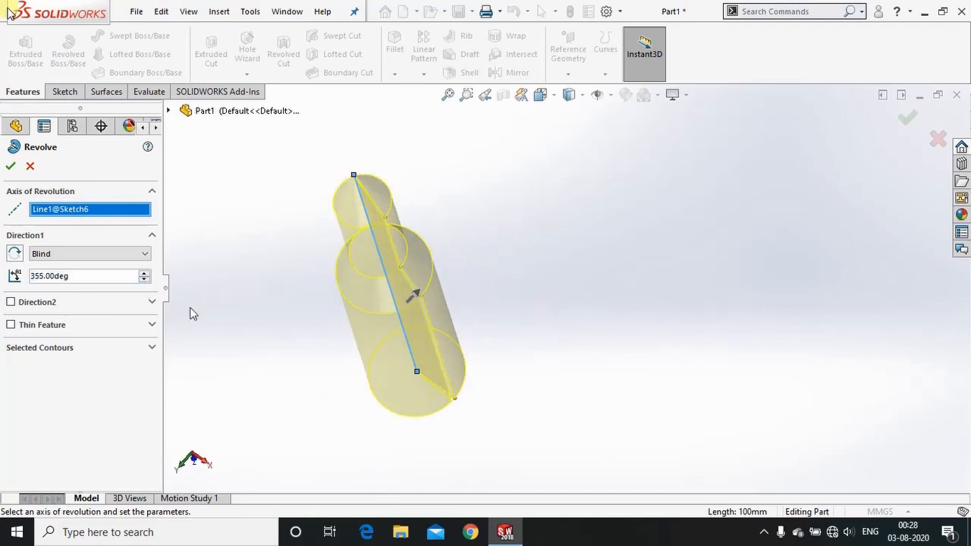
Step: Set the revolve angle to 300° and create the partially revolved solid
{"action": "double_click", "coordinate": [82, 278]}
{"action": "type", "text": "300"}
{"action": "key", "text": "Return"}
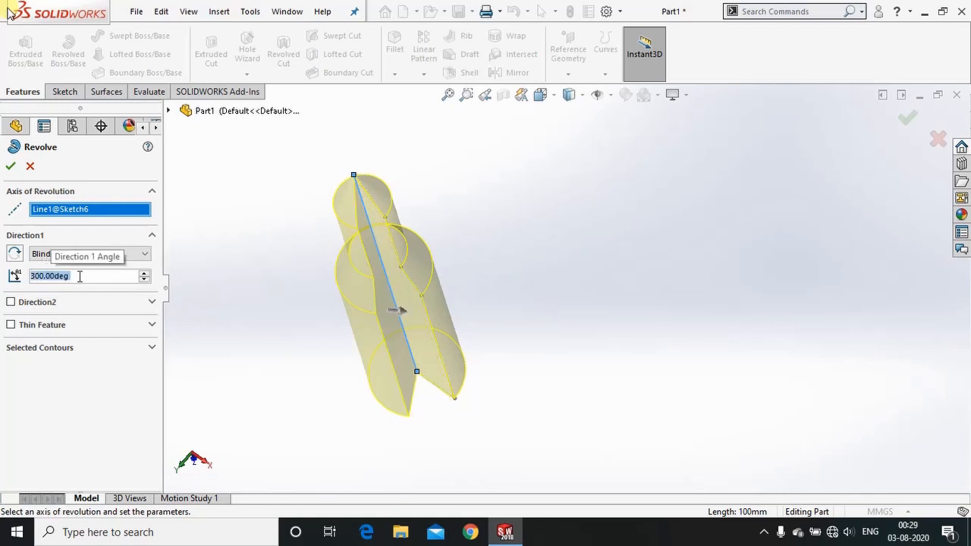
{"action": "left_click", "coordinate": [10, 165]}
{"action": "middle_click_drag", "start_coordinate": [475, 243], "coordinate": [520, 239]}
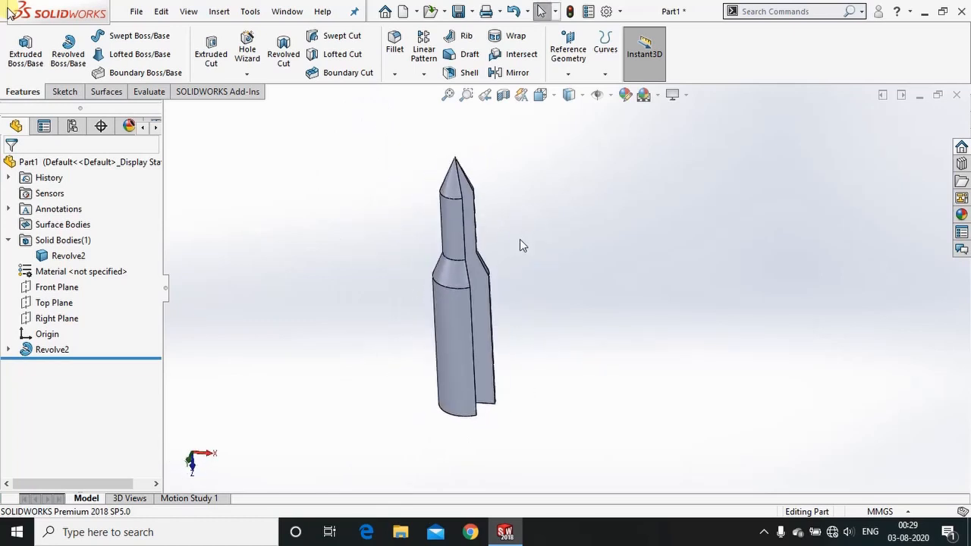
Step: Reopen the 300° revolve for editing and enable a blind second direction
{"action": "left_click", "coordinate": [46, 349]}
{"action": "left_click", "coordinate": [65, 317]}
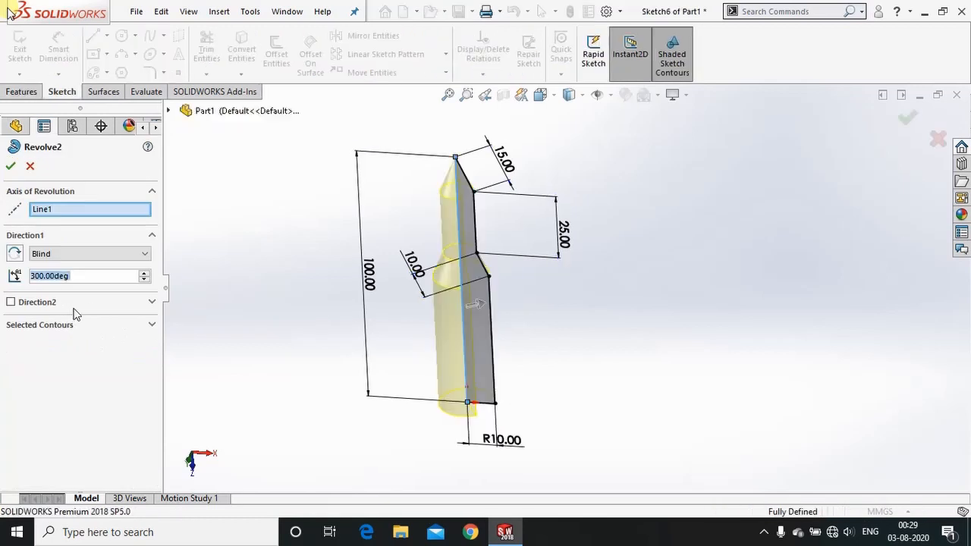
{"action": "left_click", "coordinate": [11, 303]}
{"action": "left_click", "coordinate": [10, 303]}
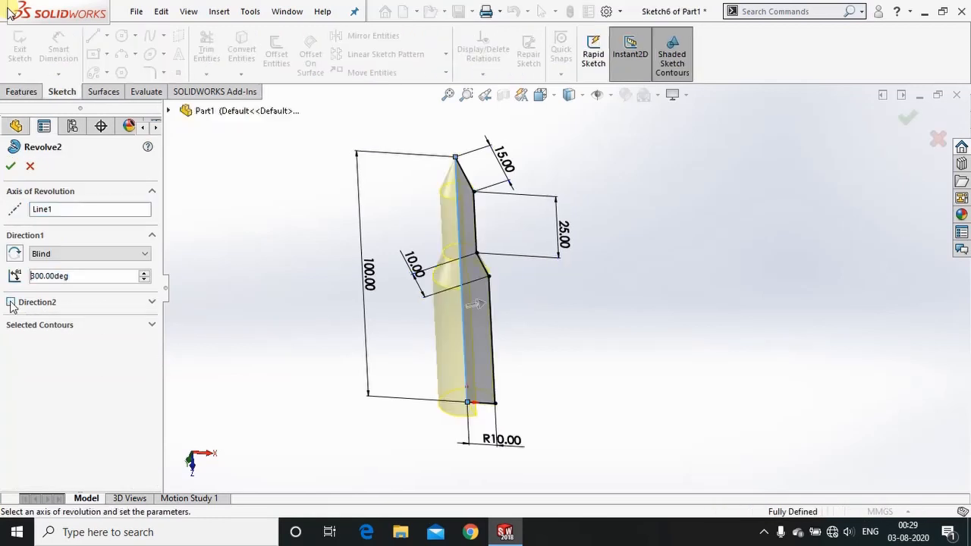
{"action": "left_click", "coordinate": [11, 303]}
{"action": "left_click", "coordinate": [10, 303]}
{"action": "left_click", "coordinate": [11, 303]}
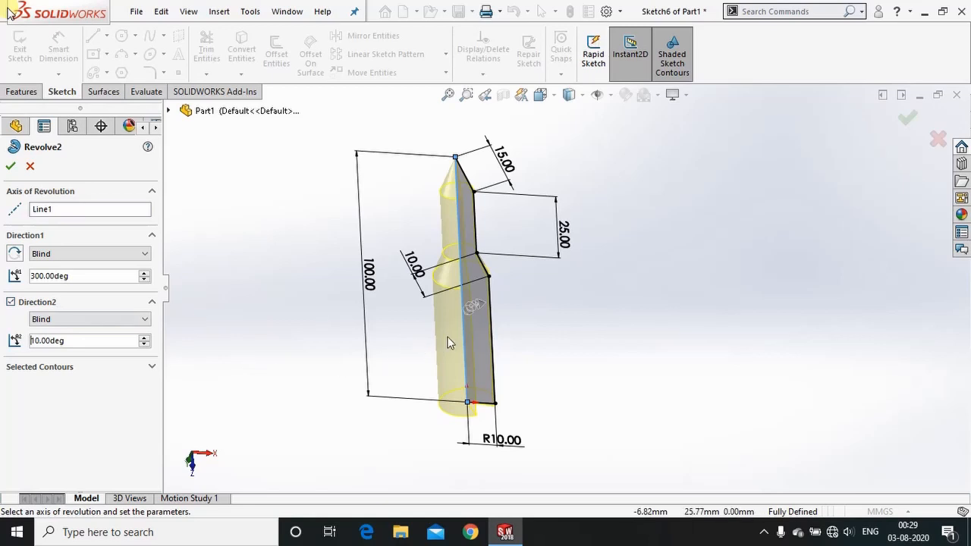
Step: Set the revolve's first-direction angle to 10° and check the preview from an angled view
{"action": "left_click", "coordinate": [93, 276]}
{"action": "type", "text": "10"}
{"action": "key", "text": "Return"}
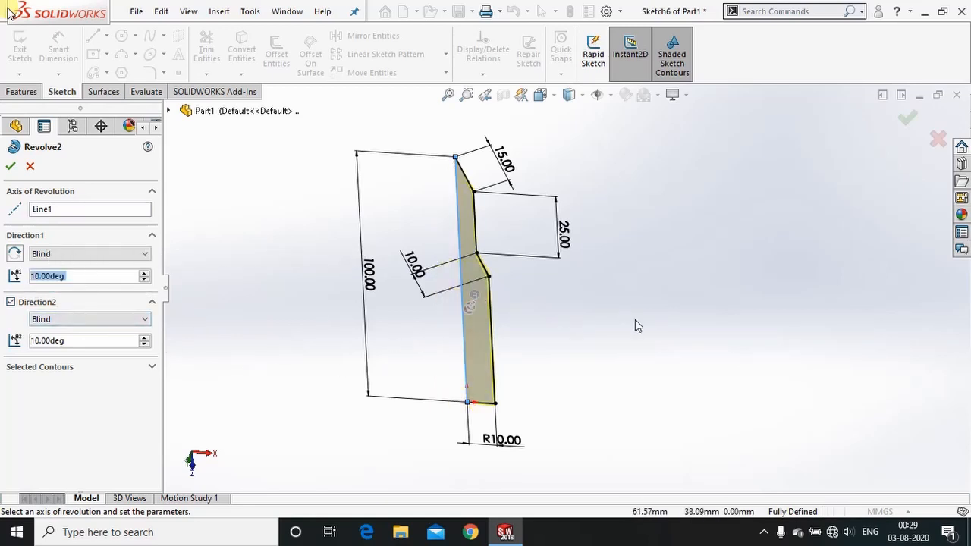
{"action": "middle_click_drag", "start_coordinate": [635, 321], "coordinate": [632, 438]}
{"action": "scroll", "coordinate": [484, 266], "scroll_direction": "down", "scroll_amount": 9}
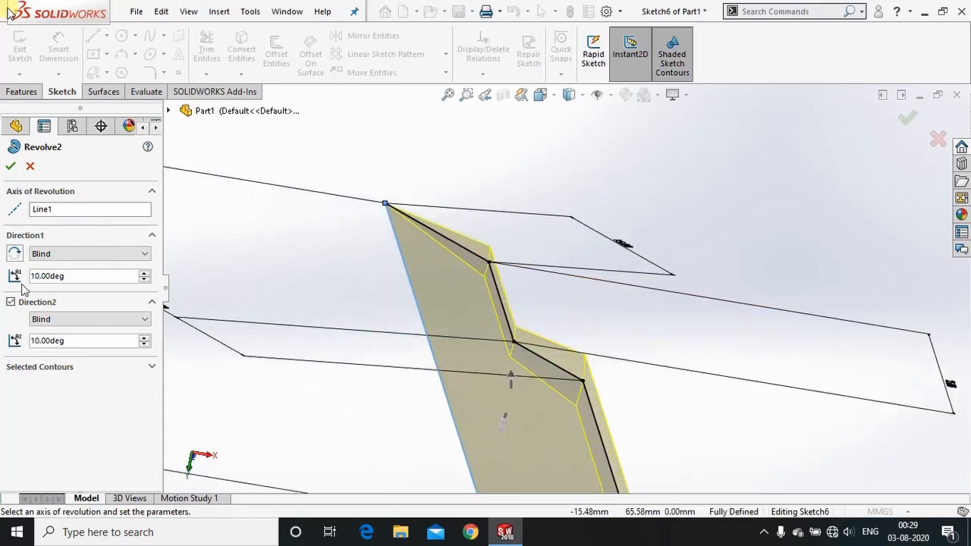
Step: Set the revolve's second-direction angle to 20° and apply the edited revolve
{"action": "left_click", "coordinate": [80, 340]}
{"action": "type", "text": "20"}
{"action": "key", "text": "Return"}
{"action": "scroll", "coordinate": [693, 239], "scroll_direction": "up", "scroll_amount": 5}
{"action": "middle_click_drag", "start_coordinate": [693, 239], "coordinate": [813, 177]}
{"action": "scroll", "coordinate": [604, 365], "scroll_direction": "down", "scroll_amount": 9}
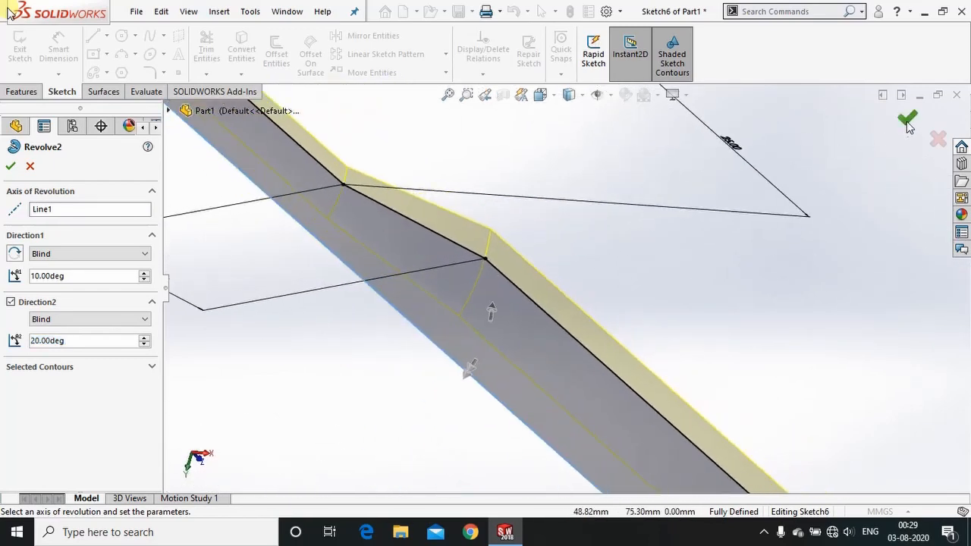
{"action": "left_click", "coordinate": [908, 118]}
Step: Expand the revolve feature, open and close its profile sketch, and toggle the sketch's visibility
{"action": "scroll", "coordinate": [622, 330], "scroll_direction": "up", "scroll_amount": 3}
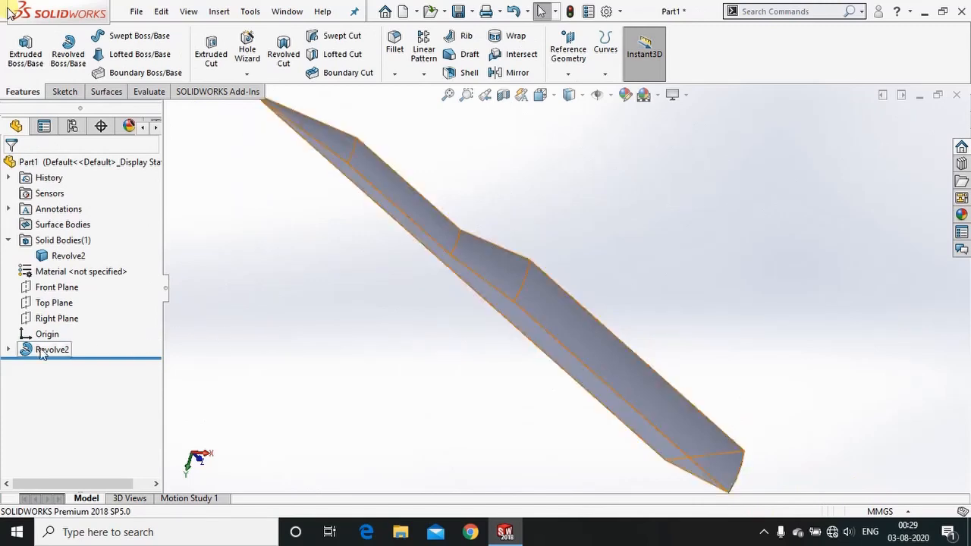
{"action": "left_click", "coordinate": [8, 349]}
{"action": "left_click", "coordinate": [65, 365]}
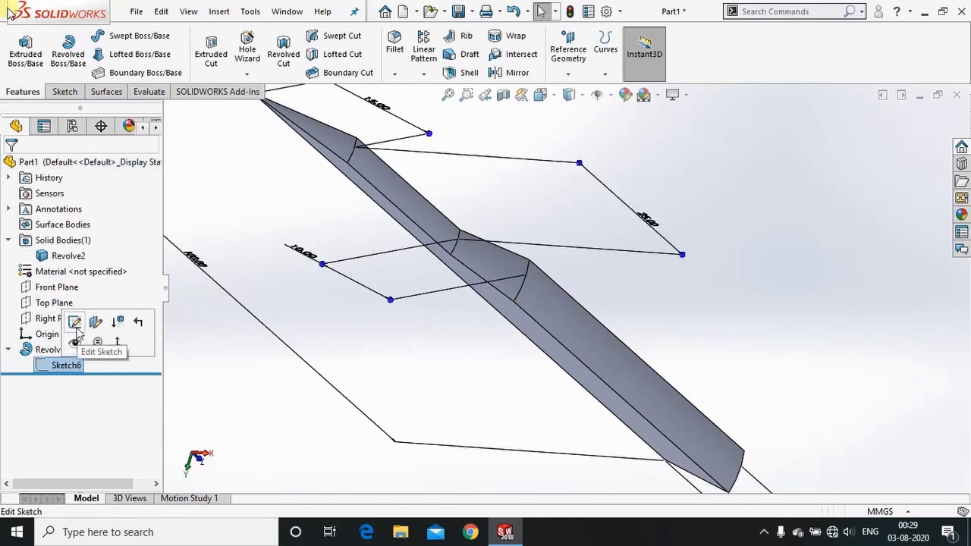
{"action": "left_click", "coordinate": [76, 321]}
{"action": "left_click", "coordinate": [913, 122]}
{"action": "left_click", "coordinate": [65, 365]}
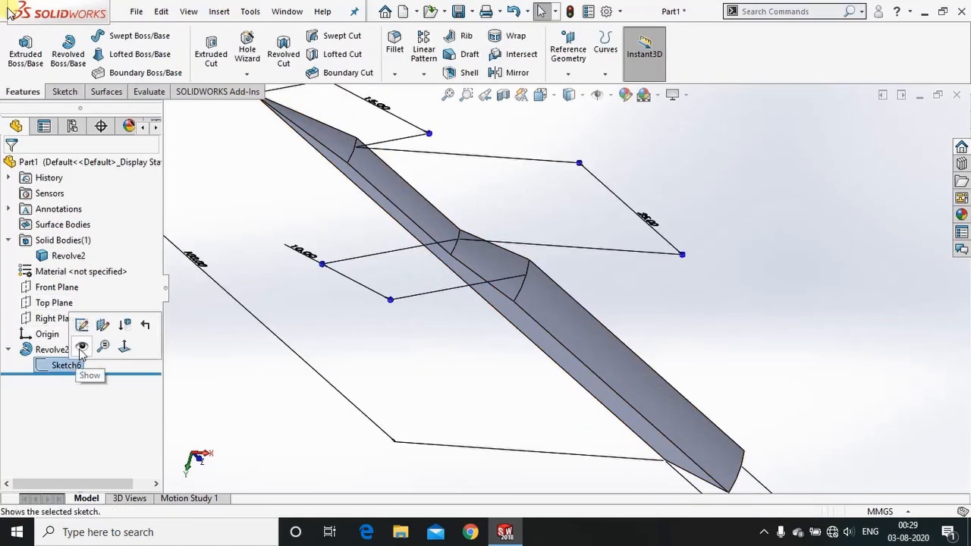
{"action": "left_click", "coordinate": [81, 351]}
{"action": "mouse_move", "coordinate": [291, 367]}
{"action": "middle_mouse_down"}
{"action": "mouse_move", "coordinate": [299, 321]}
{"action": "mouse_move", "coordinate": [395, 382]}
{"action": "mouse_move", "coordinate": [358, 359]}
{"action": "mouse_move", "coordinate": [358, 347]}
{"action": "middle_mouse_up"}
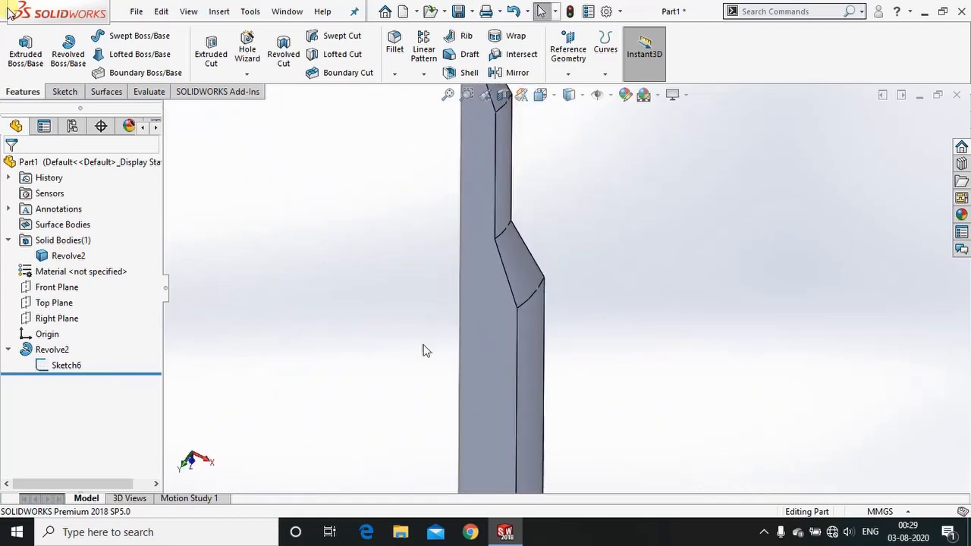
Step: Try to delete the profile sketch on its own while the revolve still uses it
{"action": "left_click", "coordinate": [66, 365]}
{"action": "mouse_move", "coordinate": [637, 371]}
{"action": "middle_mouse_down"}
{"action": "mouse_move", "coordinate": [605, 325]}
{"action": "mouse_move", "coordinate": [646, 310]}
{"action": "mouse_move", "coordinate": [622, 324]}
{"action": "mouse_move", "coordinate": [636, 420]}
{"action": "mouse_move", "coordinate": [633, 334]}
{"action": "mouse_move", "coordinate": [648, 309]}
{"action": "middle_mouse_up"}
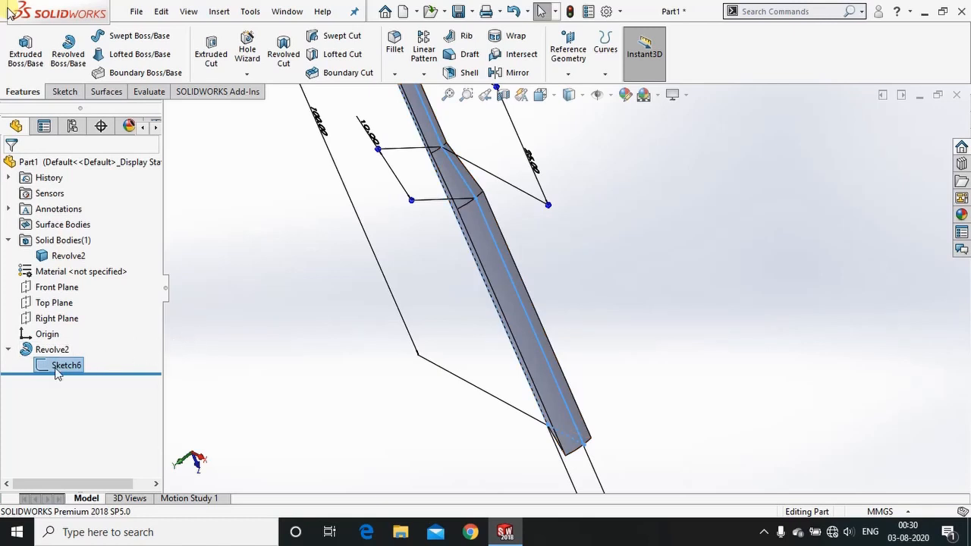
{"action": "key", "text": "Delete"}
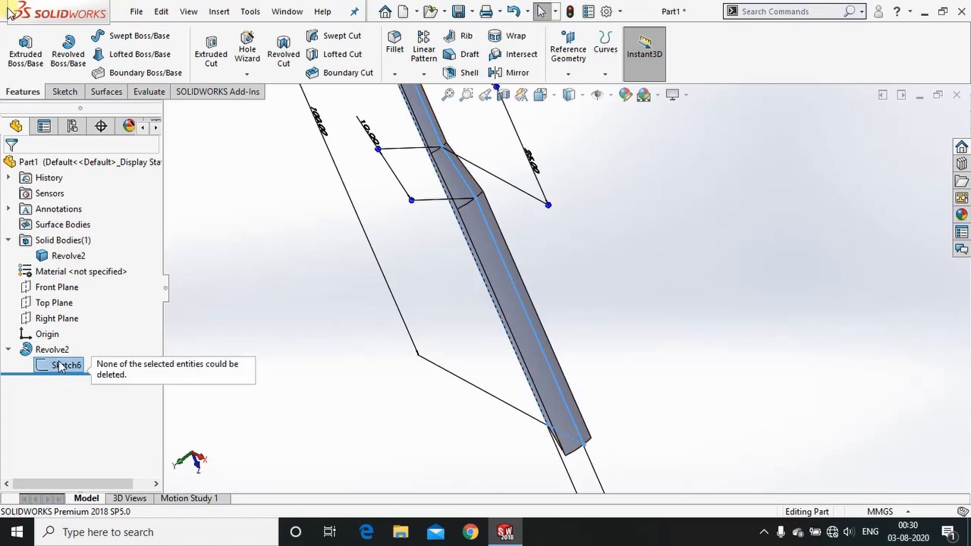
{"action": "key", "text": "F2"}
{"action": "key", "text": "Delete"}
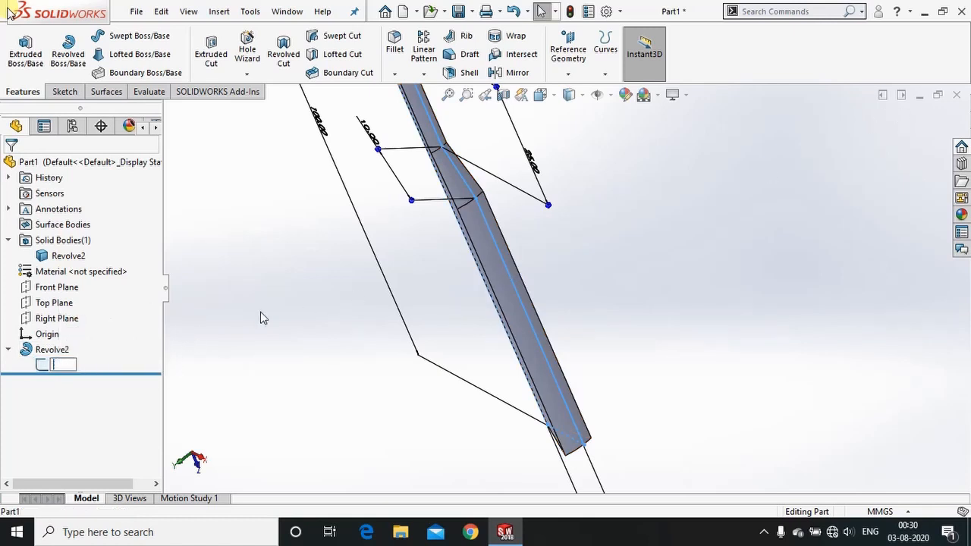
Step: Delete the two-direction revolve and the profile sketch it was built from
{"action": "left_click", "coordinate": [52, 349]}
{"action": "key", "text": "Delete"}
{"action": "left_click", "coordinate": [759, 273]}
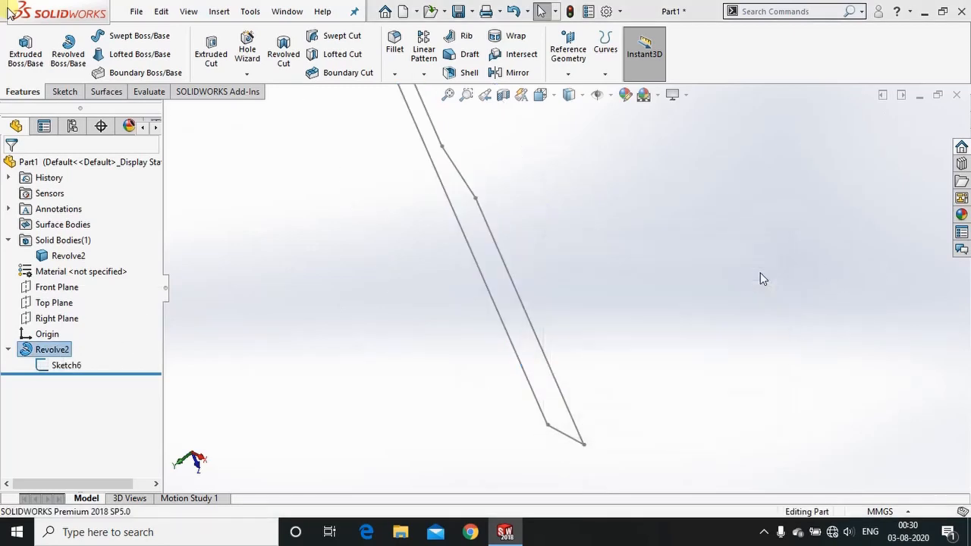
{"action": "left_click", "coordinate": [63, 333]}
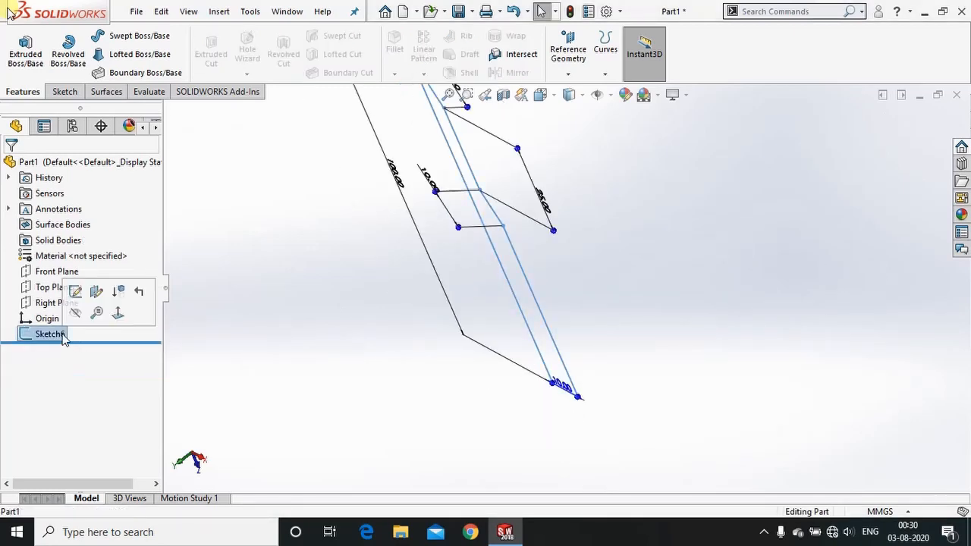
{"action": "key", "text": "Delete"}
{"action": "key", "text": "Return"}
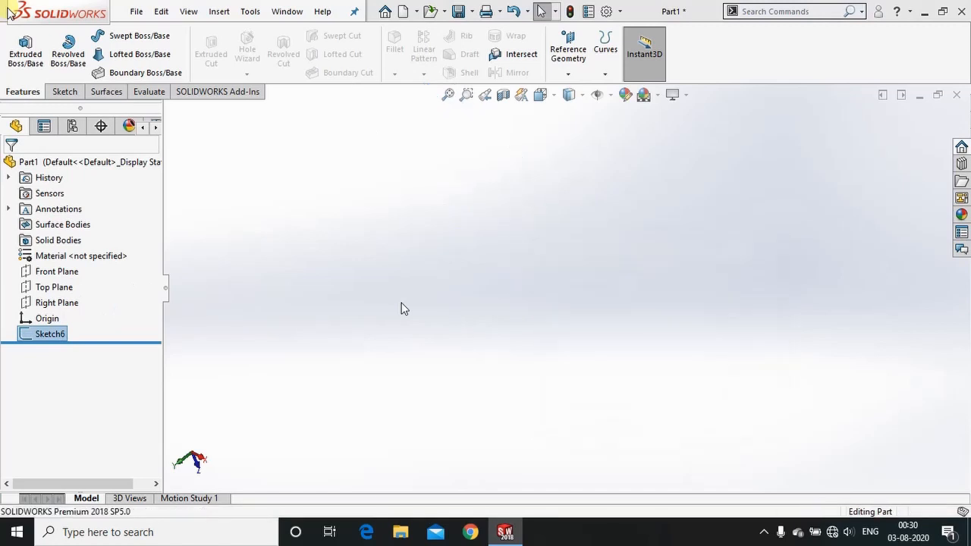
Step: Start a new sketch on the Top Plane
{"action": "left_click", "coordinate": [58, 289]}
{"action": "left_click", "coordinate": [68, 265]}
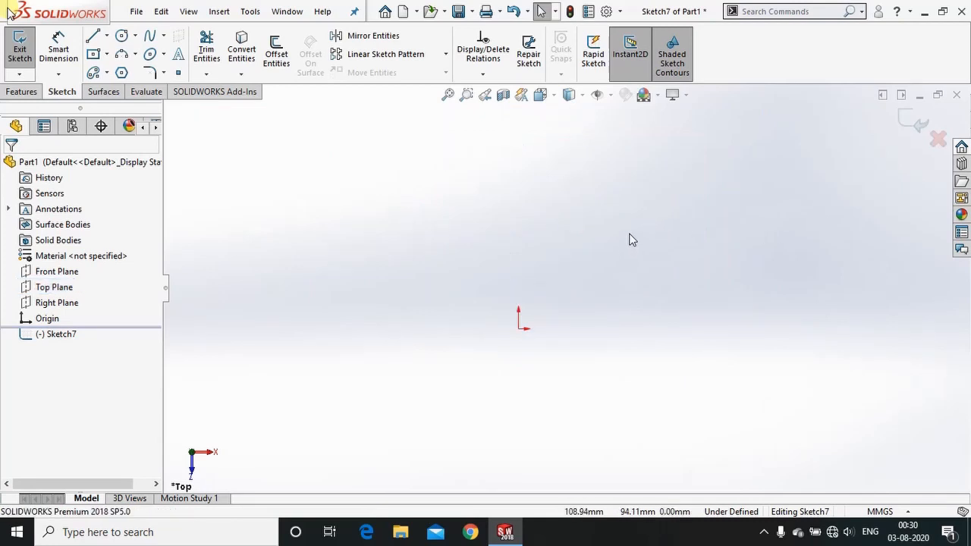
{"action": "scroll", "coordinate": [612, 228], "scroll_direction": "up", "scroll_amount": 1}
{"action": "scroll", "coordinate": [561, 341], "scroll_direction": "down", "scroll_amount": 2}
{"action": "scroll", "coordinate": [565, 338], "scroll_direction": "down", "scroll_amount": 2}
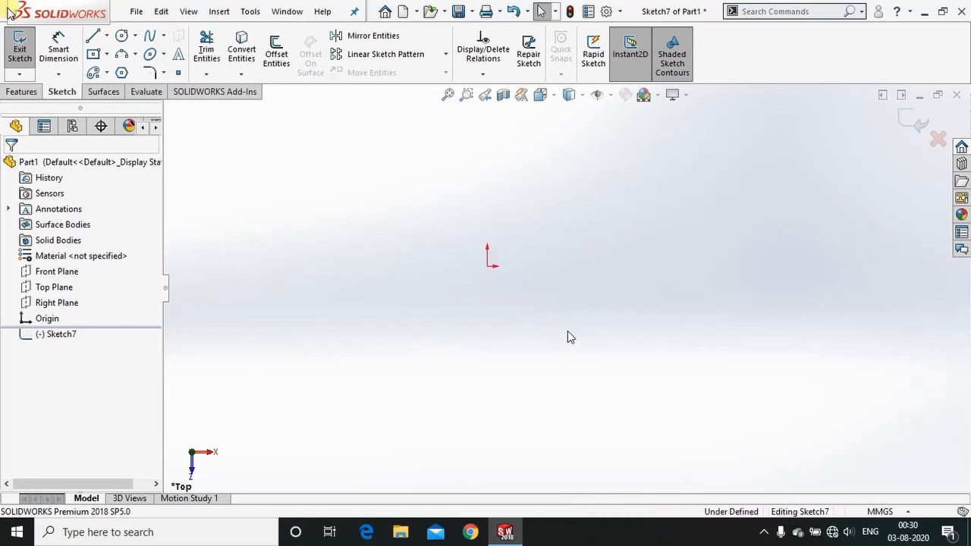
Step: Draw a 100 mm vertical line upward from the origin and end the line chain
{"action": "left_click", "coordinate": [93, 41]}
{"action": "left_click", "coordinate": [488, 266]}
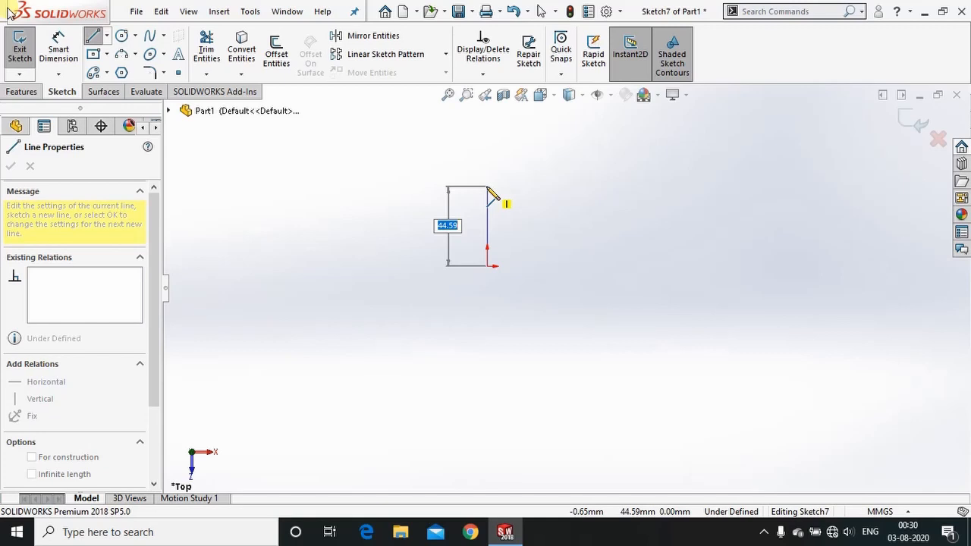
{"action": "type", "text": "100"}
{"action": "key", "text": "Return"}
{"action": "scroll", "coordinate": [481, 177], "scroll_direction": "up", "scroll_amount": 5}
{"action": "scroll", "coordinate": [582, 247], "scroll_direction": "down", "scroll_amount": 4}
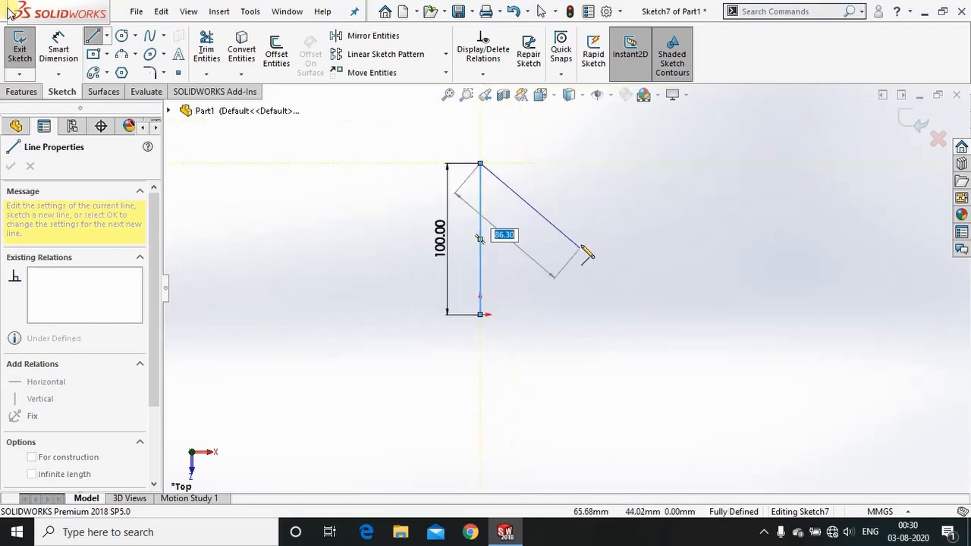
{"action": "key", "text": "Escape"}
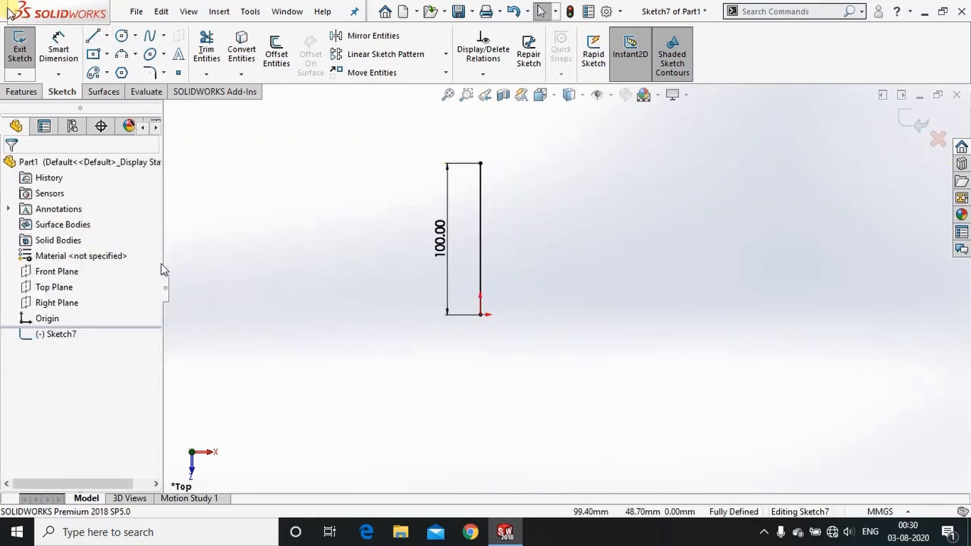
Step: Draw an 80 mm horizontal line from the origin as the profile's base
{"action": "key", "text": "l"}
{"action": "left_click", "coordinate": [481, 315]}
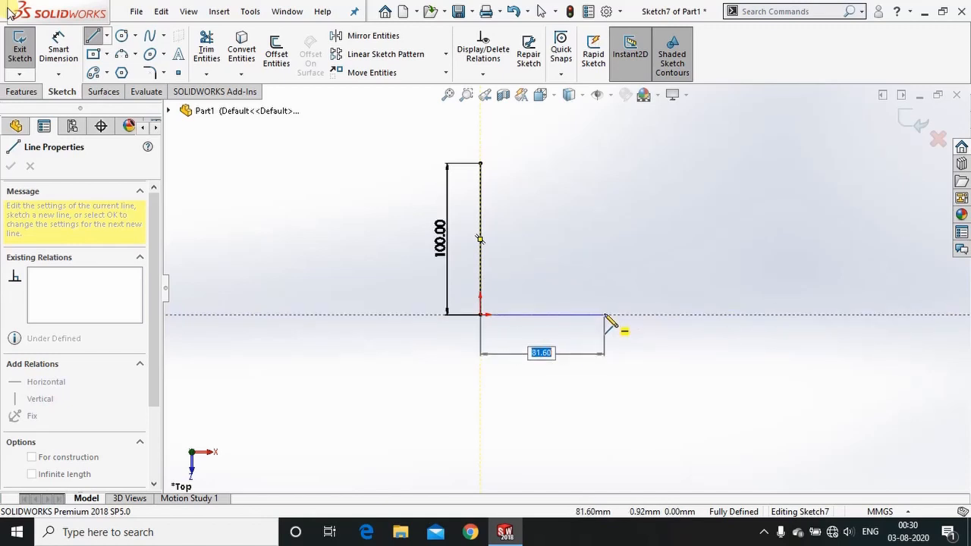
{"action": "type", "text": "80"}
{"action": "key", "text": "Return"}
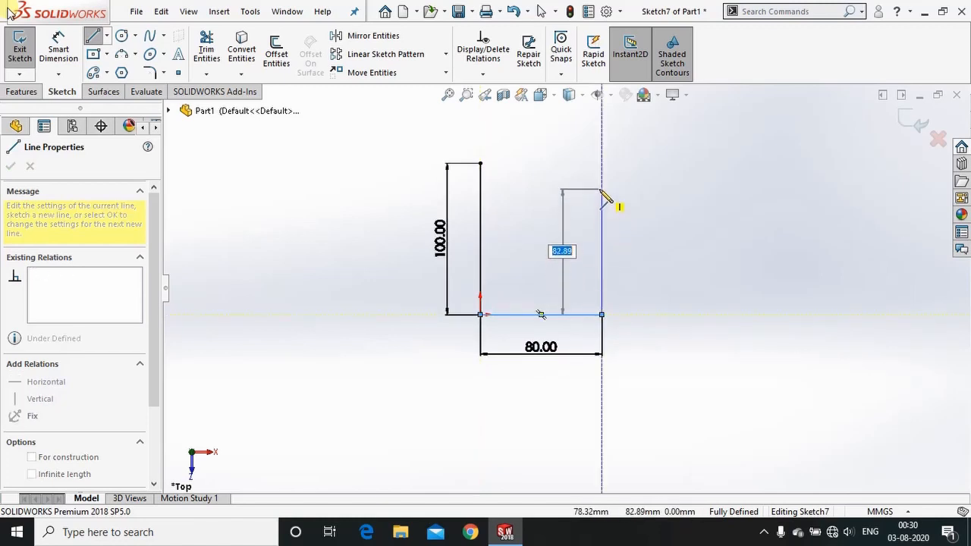
Step: Draw an 80 mm vertical line upward from the far end of the base line and end the line chain
{"action": "type", "text": "80"}
{"action": "key", "text": "Return"}
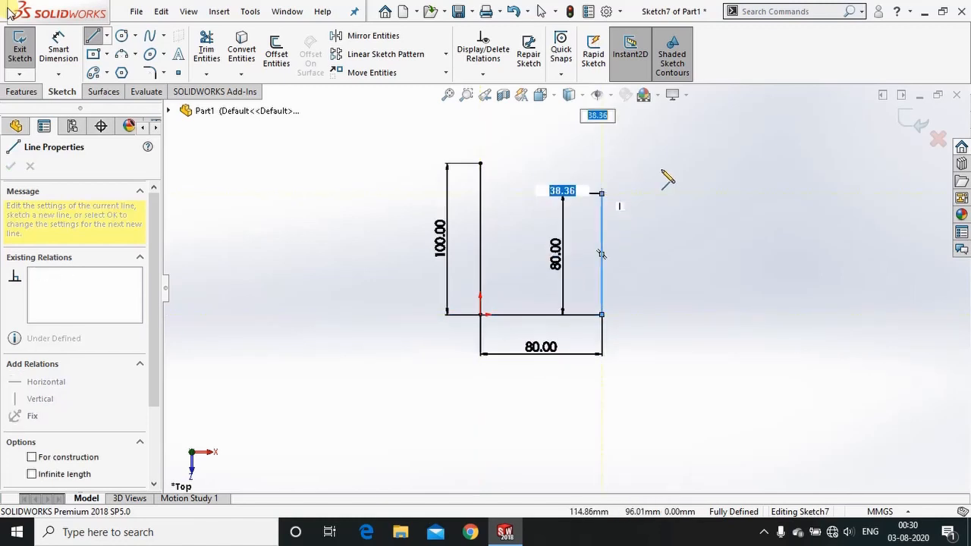
{"action": "key", "text": "Escape"}
Step: Draw a two-point spline connecting the upper ends of the 100 mm and 80 mm vertical lines
{"action": "scroll", "coordinate": [600, 185], "scroll_direction": "down", "scroll_amount": 4}
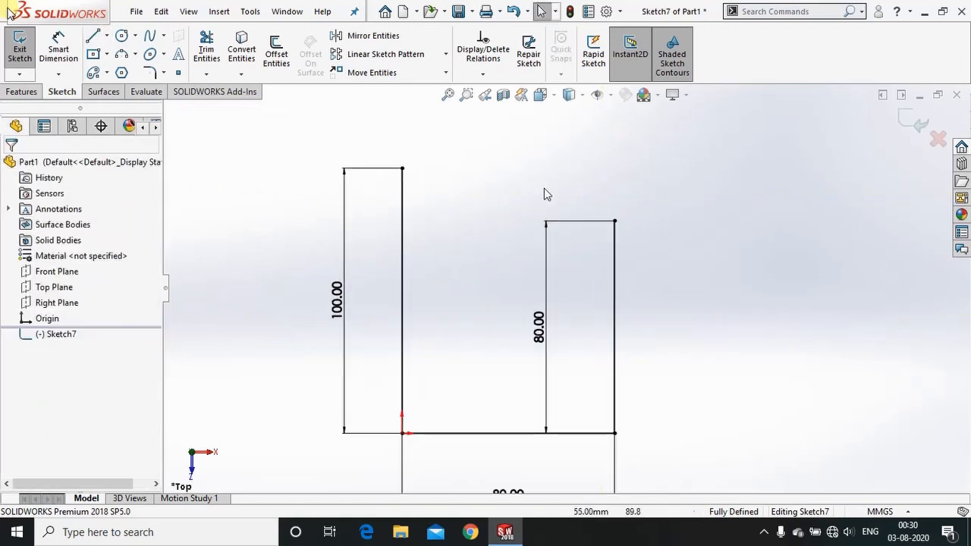
{"action": "left_click", "coordinate": [149, 36]}
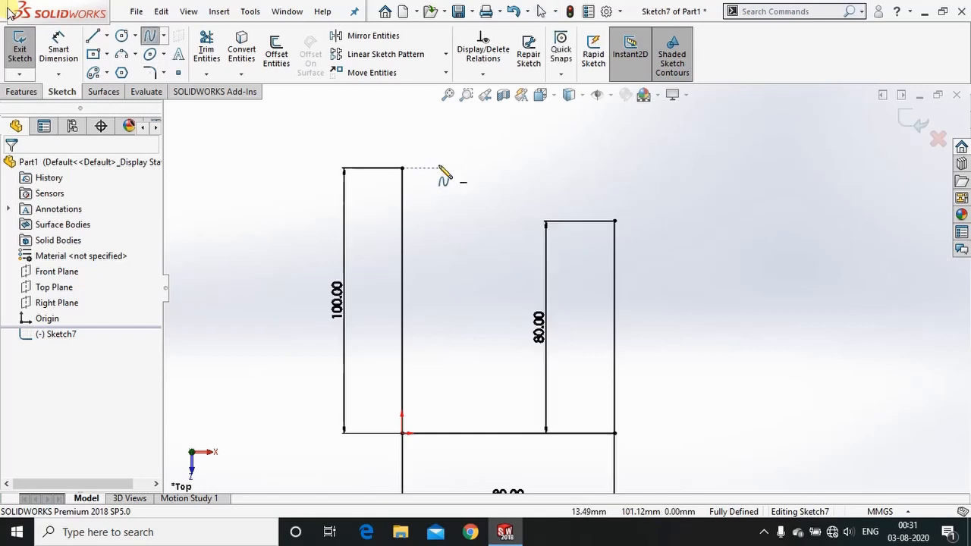
{"action": "left_click", "coordinate": [402, 169]}
{"action": "left_click", "coordinate": [616, 222]}
{"action": "key", "text": "Escape"}
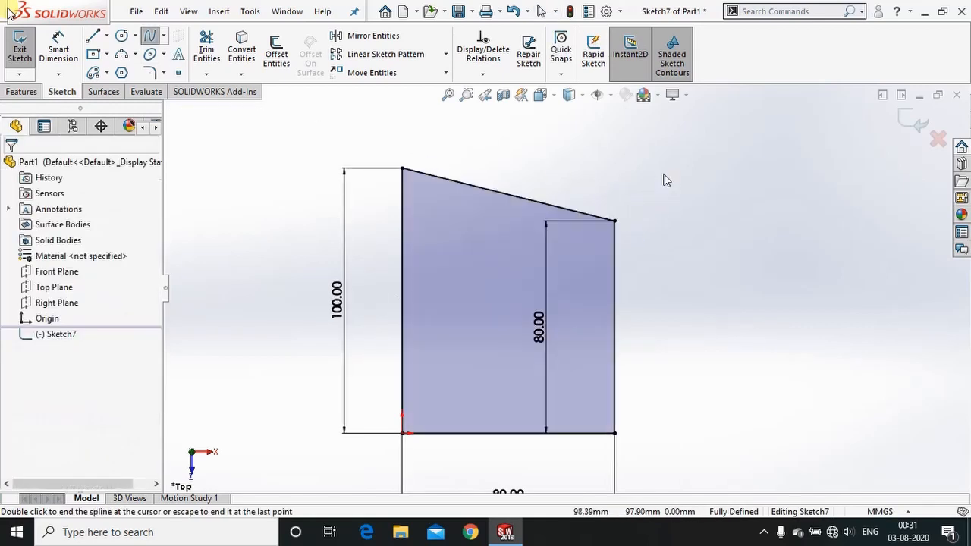
Step: Bend the spline into an outward curve with its start tangent handle and make that handle horizontal
{"action": "left_click", "coordinate": [462, 188]}
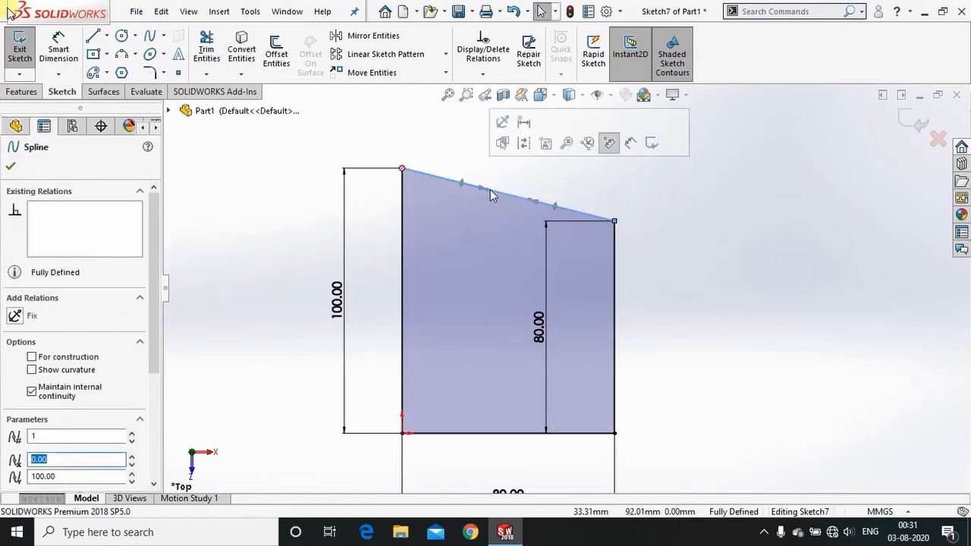
{"action": "left_click_drag", "start_coordinate": [488, 184], "coordinate": [486, 170]}
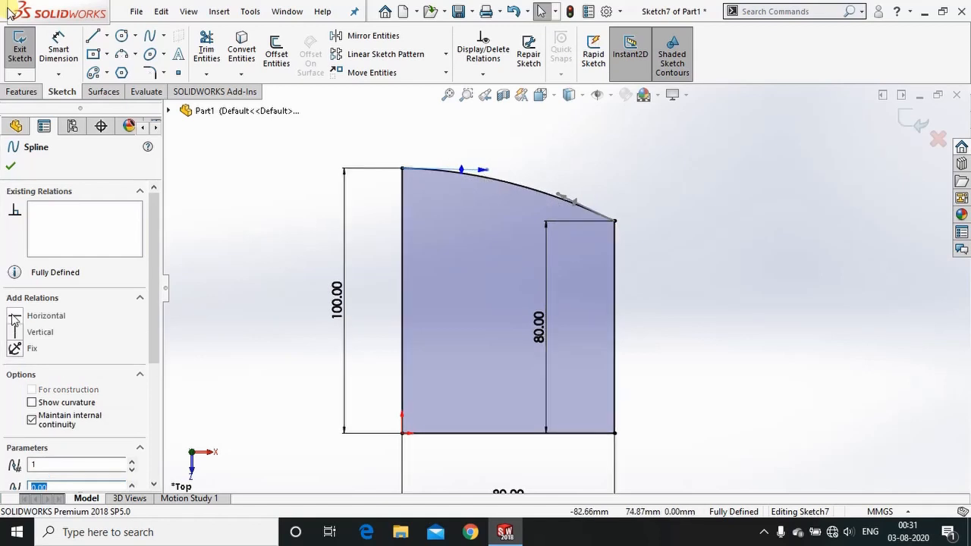
{"action": "left_click", "coordinate": [13, 317]}
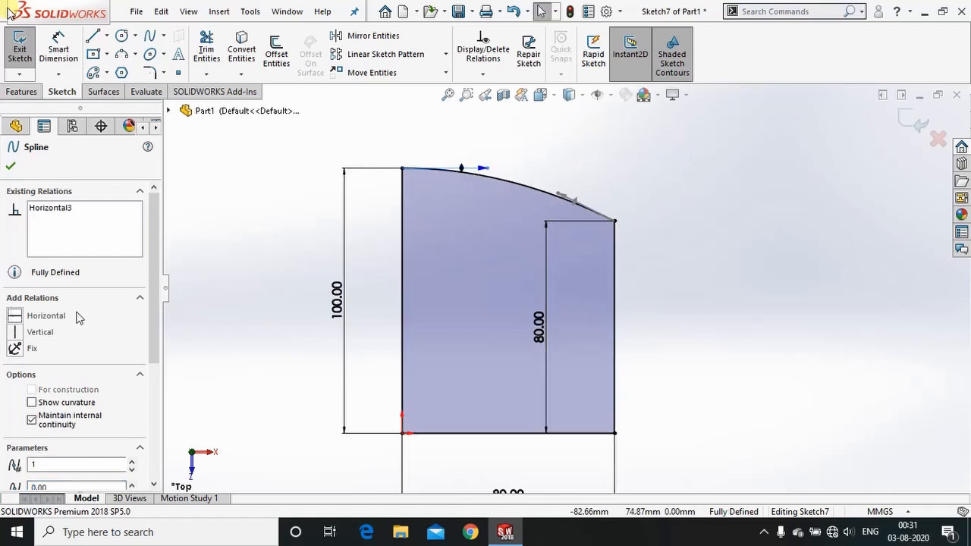
Step: Dimension the spline's horizontal tangent handle as 80 mm and exit the sketch
{"action": "left_click", "coordinate": [613, 183]}
{"action": "right_click_drag", "start_coordinate": [687, 274], "coordinate": [681, 224]}
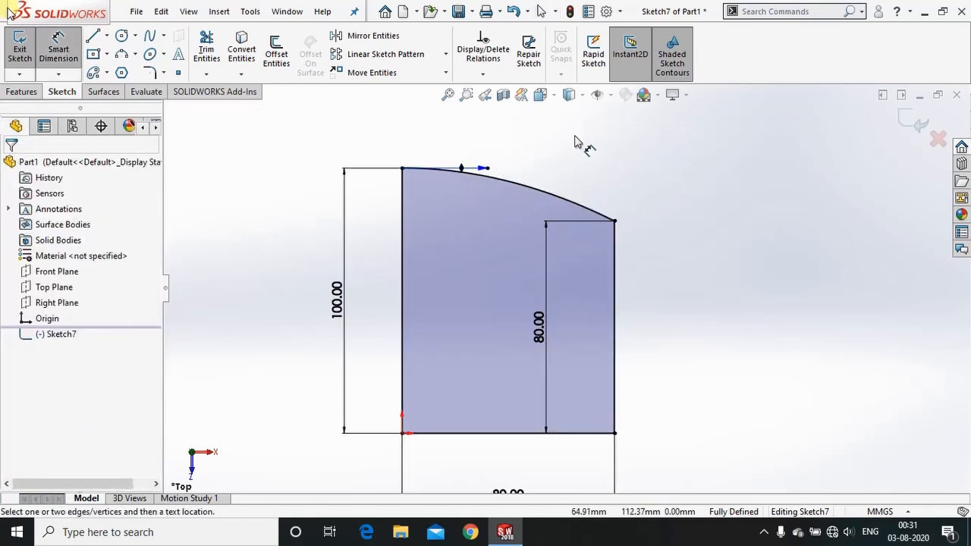
{"action": "left_click", "coordinate": [486, 169]}
{"action": "left_click", "coordinate": [566, 135]}
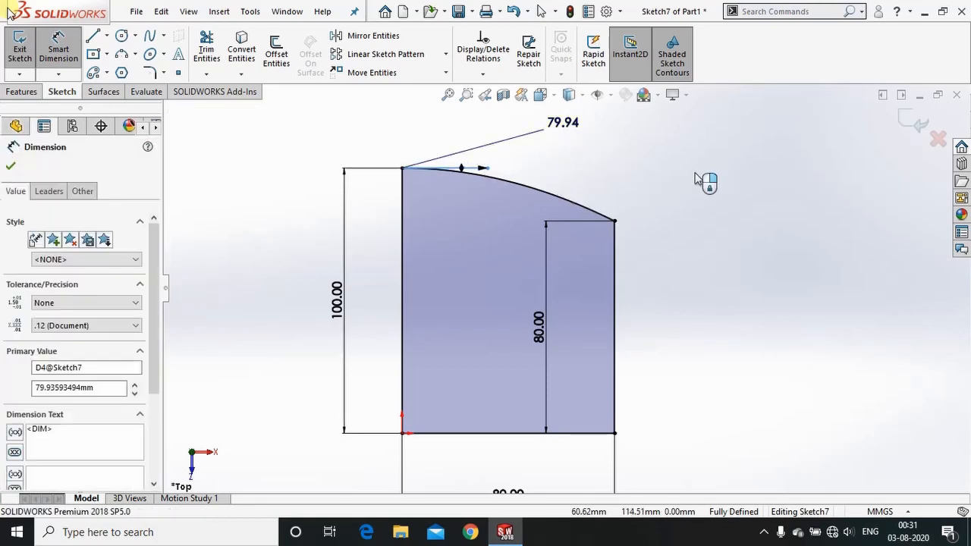
{"action": "type", "text": "80"}
{"action": "key", "text": "Return"}
{"action": "key", "text": "Escape"}
{"action": "key", "text": "Escape"}
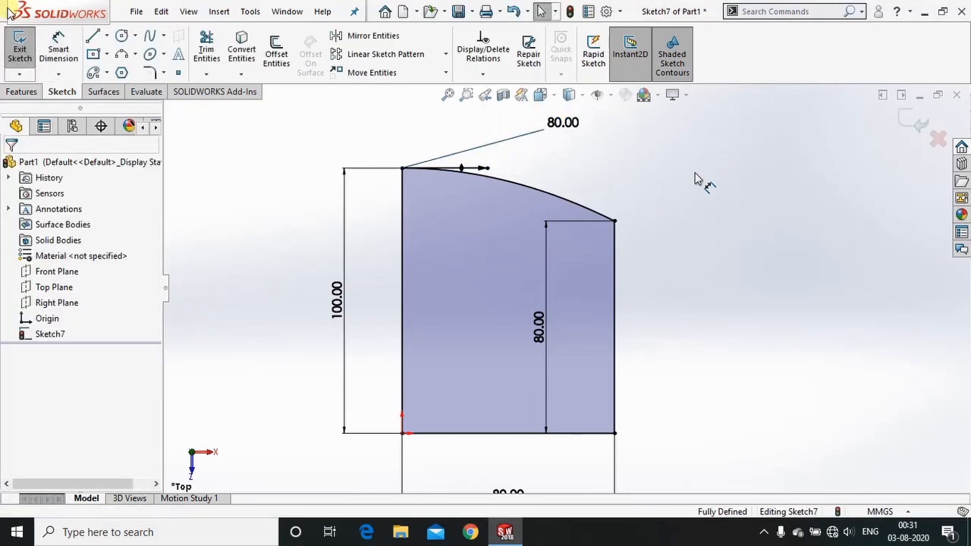
{"action": "scroll", "coordinate": [664, 193], "scroll_direction": "up", "scroll_amount": 4}
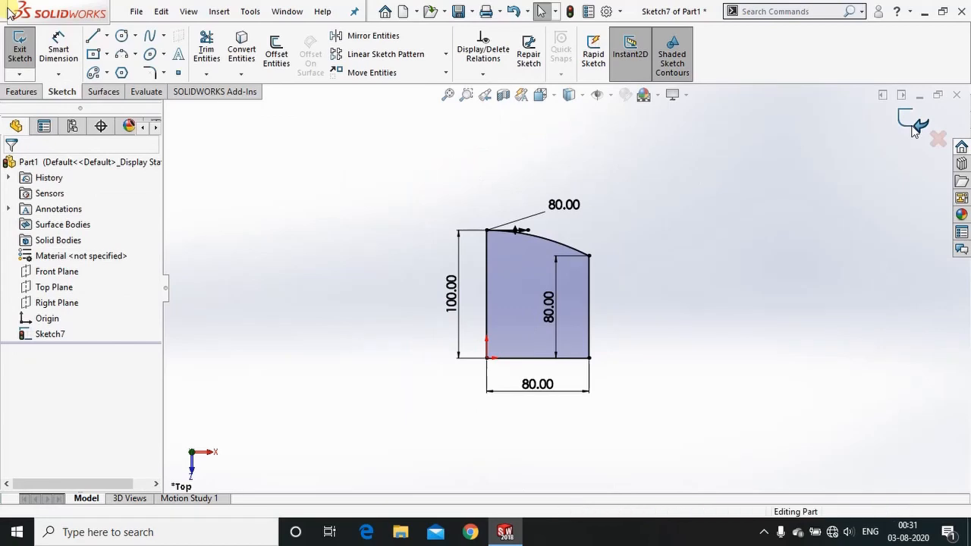
{"action": "left_click", "coordinate": [914, 129]}
Step: Revolve the profile 300 degrees about its 100 mm vertical line as a solid boss
{"action": "left_click", "coordinate": [23, 51]}
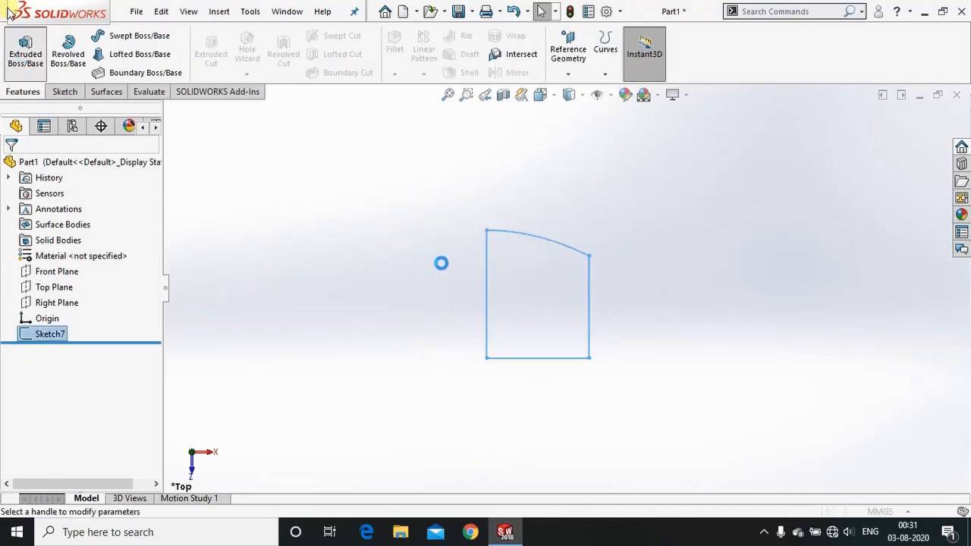
{"action": "left_click", "coordinate": [30, 165]}
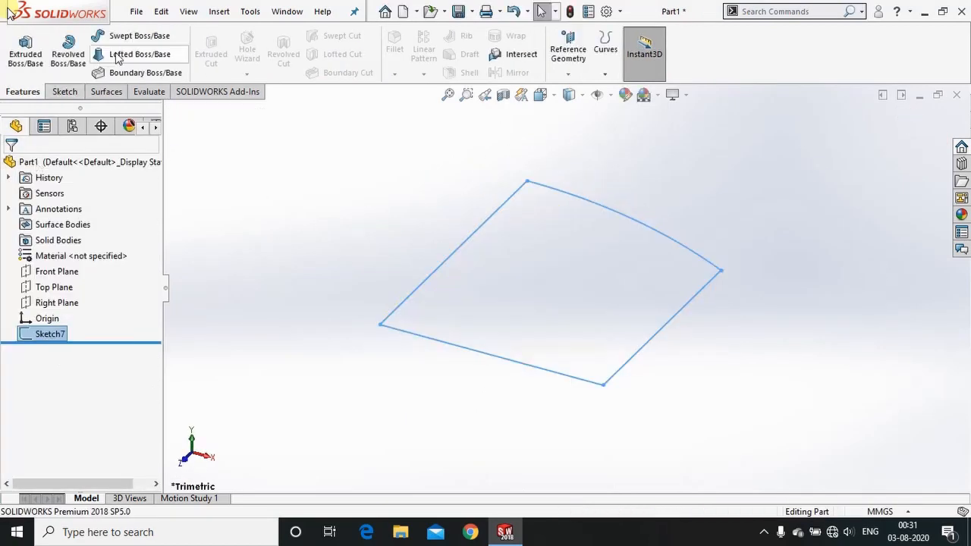
{"action": "left_click", "coordinate": [68, 49]}
{"action": "left_click", "coordinate": [474, 237]}
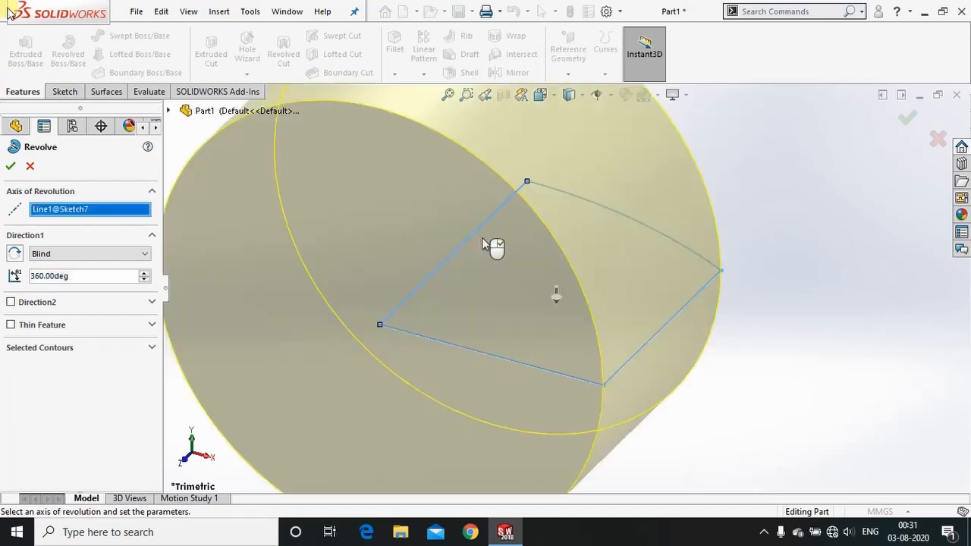
{"action": "mouse_move", "coordinate": [714, 254]}
{"action": "middle_mouse_down"}
{"action": "mouse_move", "coordinate": [598, 265]}
{"action": "mouse_move", "coordinate": [560, 185]}
{"action": "middle_mouse_up"}
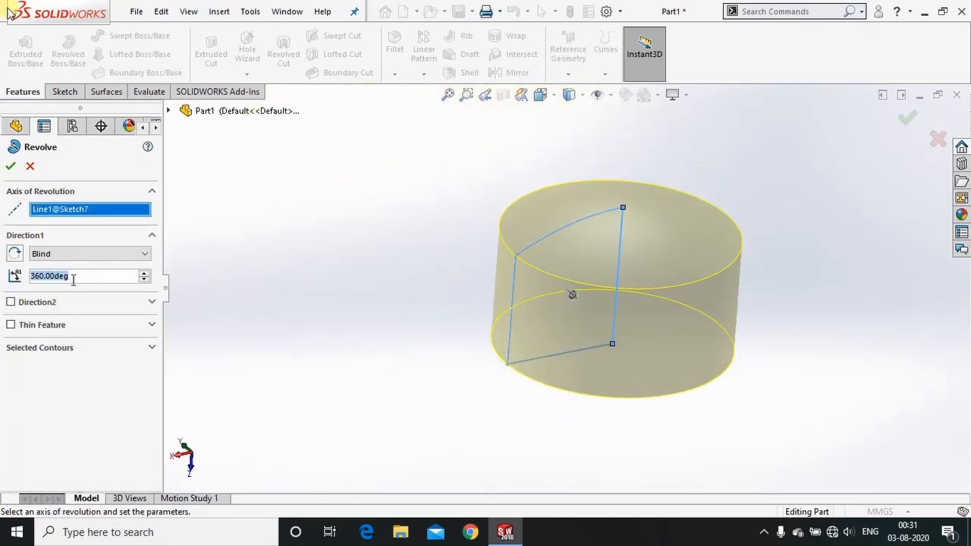
{"action": "type", "text": "300"}
{"action": "key", "text": "Return"}
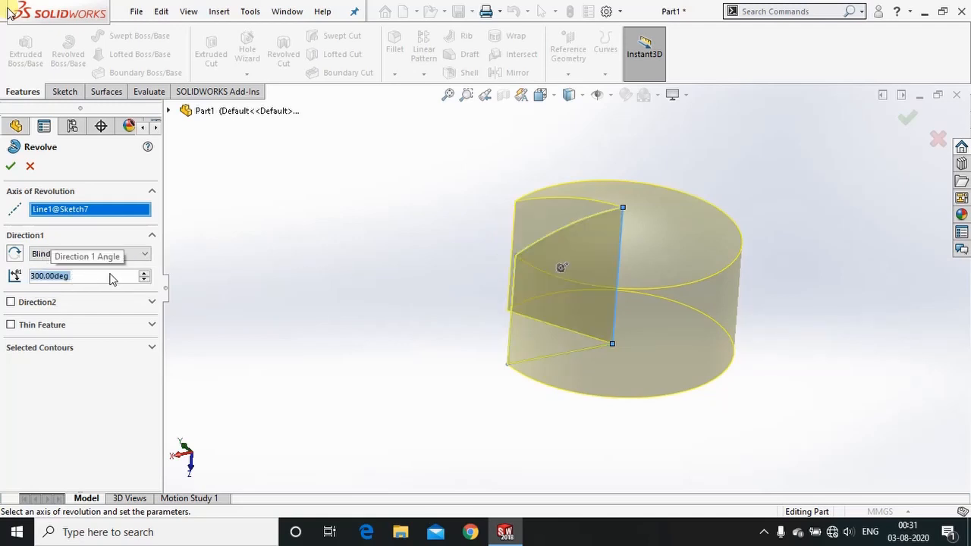
{"action": "left_click", "coordinate": [10, 166]}
Step: Start a new sketch on the flat end face of the revolved body, opposite the domed side
{"action": "middle_click_drag", "start_coordinate": [450, 170], "coordinate": [597, 262]}
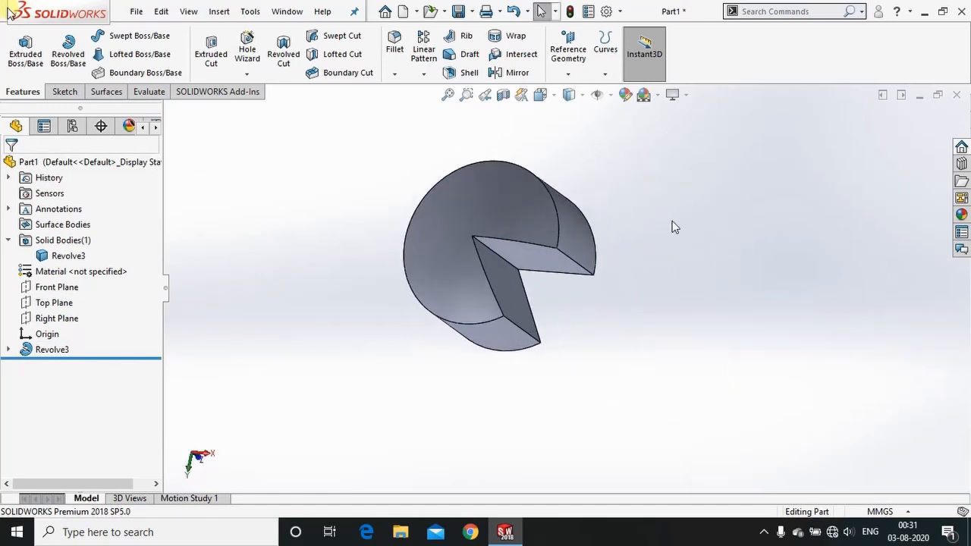
{"action": "key", "text": "ctrl+1"}
{"action": "scroll", "coordinate": [581, 272], "scroll_direction": "down", "scroll_amount": 3}
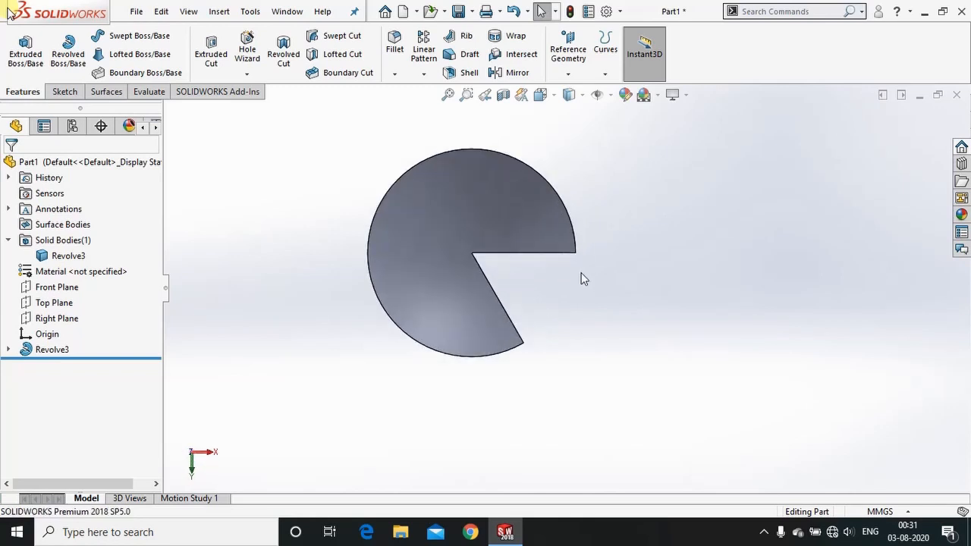
{"action": "middle_click_drag", "start_coordinate": [568, 284], "coordinate": [542, 184]}
{"action": "scroll", "coordinate": [542, 184], "scroll_direction": "up", "scroll_amount": 2}
{"action": "scroll", "coordinate": [558, 216], "scroll_direction": "down", "scroll_amount": 1}
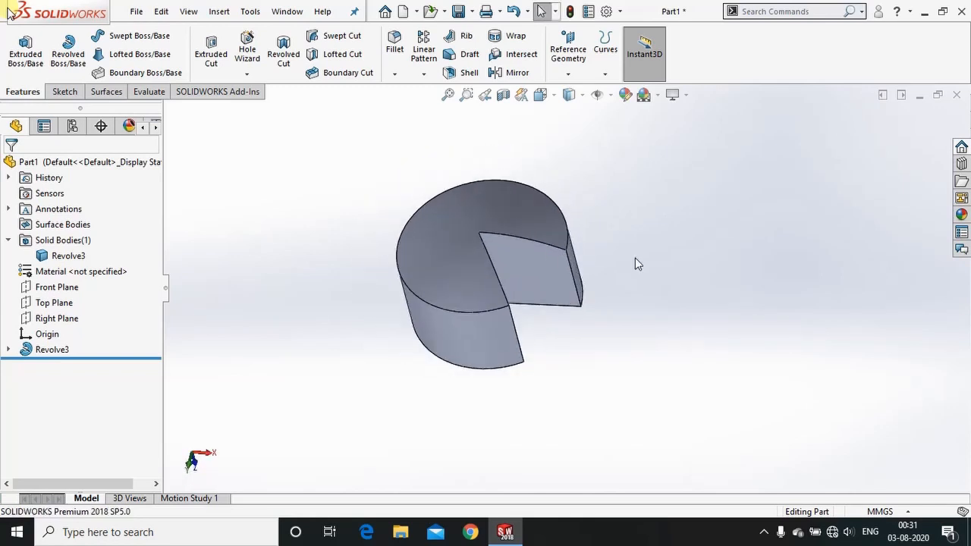
{"action": "middle_click_drag", "start_coordinate": [591, 349], "coordinate": [549, 165]}
{"action": "left_click", "coordinate": [486, 357]}
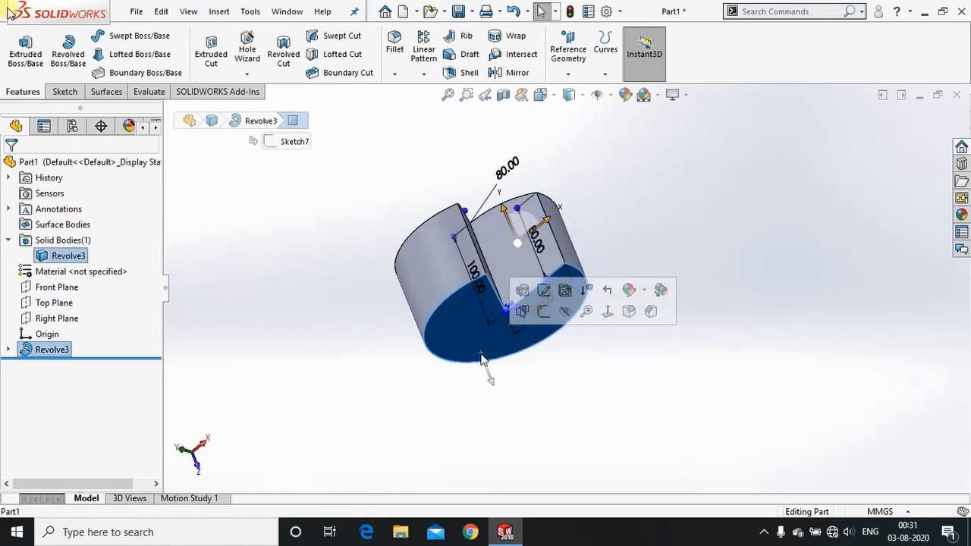
{"action": "left_click", "coordinate": [521, 313]}
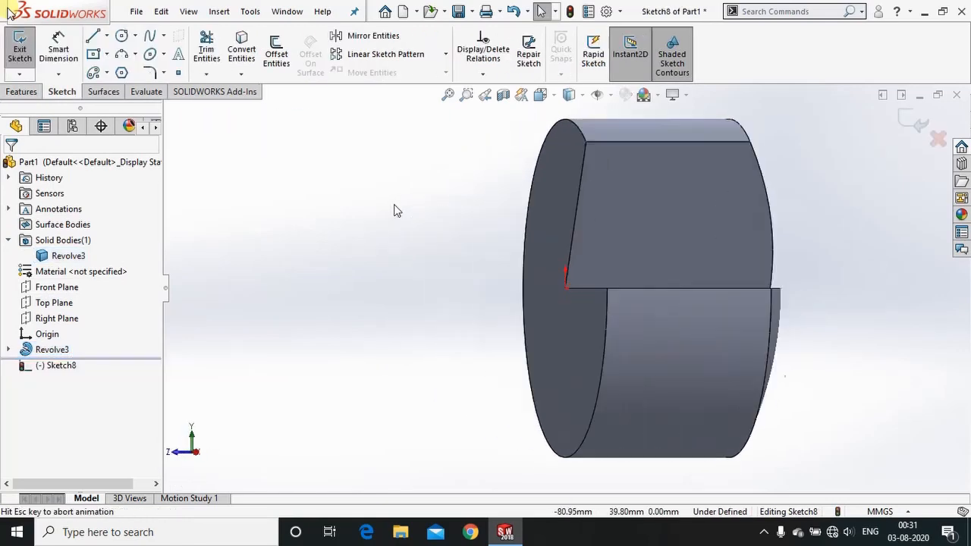
Step: Offset the two straight edges of the wedge-shaped notch 8 mm into the open gap
{"action": "scroll", "coordinate": [706, 221], "scroll_direction": "down", "scroll_amount": 2}
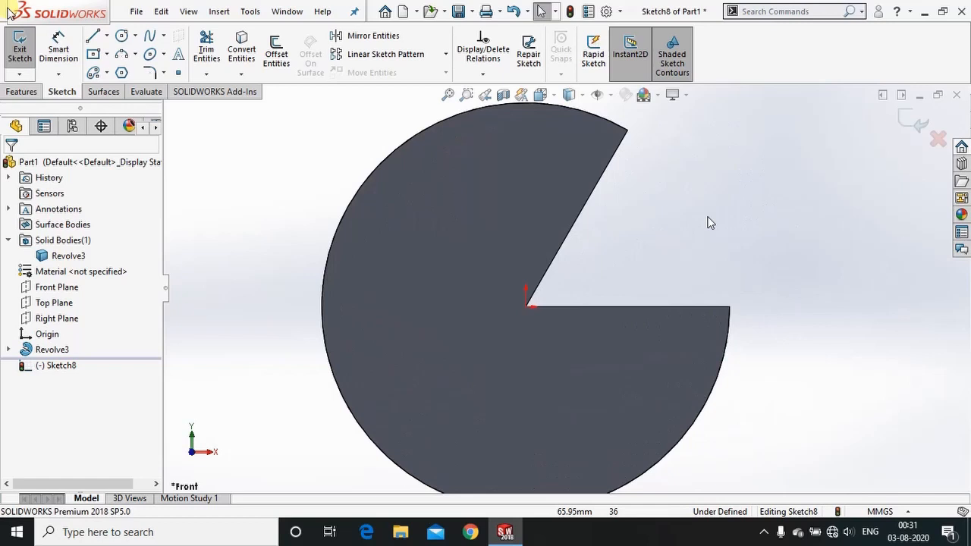
{"action": "left_click", "coordinate": [581, 220]}
{"action": "left_click", "coordinate": [624, 307], "text": "ctrl"}
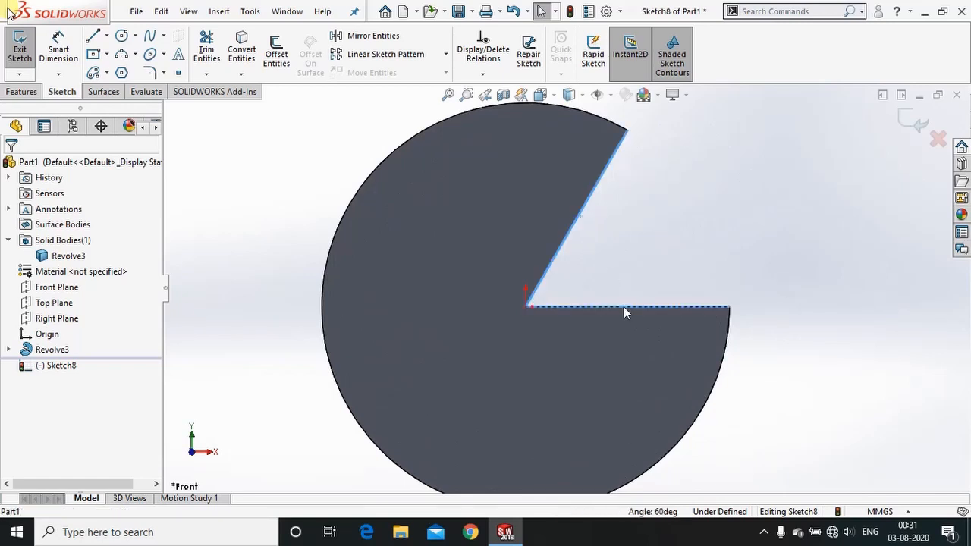
{"action": "left_click", "coordinate": [276, 53]}
{"action": "type", "text": "5"}
{"action": "left_click", "coordinate": [92, 207]}
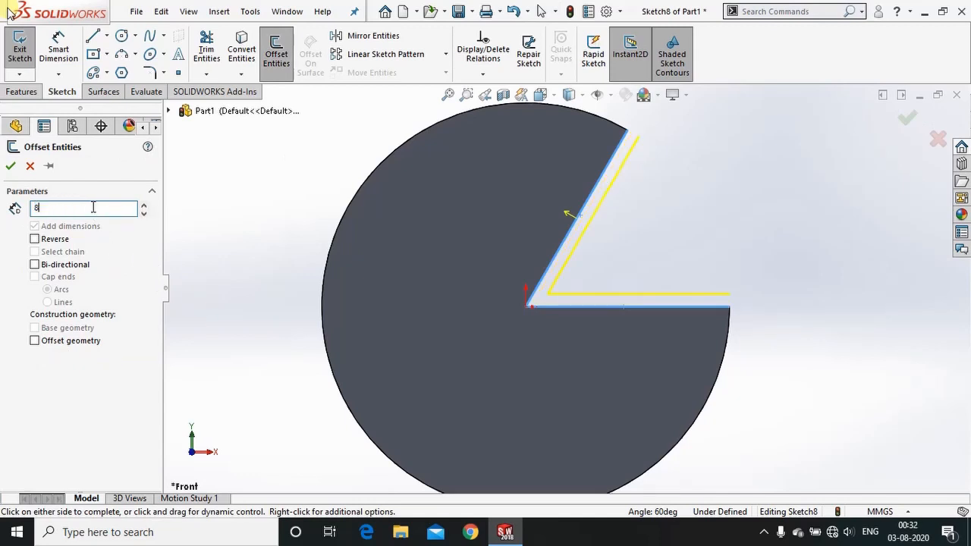
{"action": "left_click", "coordinate": [11, 168]}
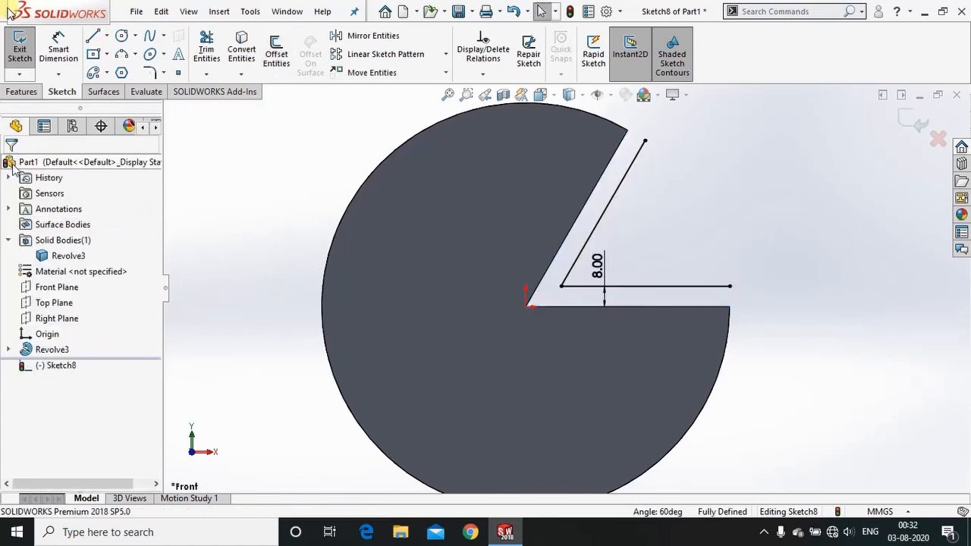
Step: Draw a centerpoint arc about the origin from the slanted offset line's outer end to the horizontal offset line's outer end
{"action": "left_click", "coordinate": [132, 56]}
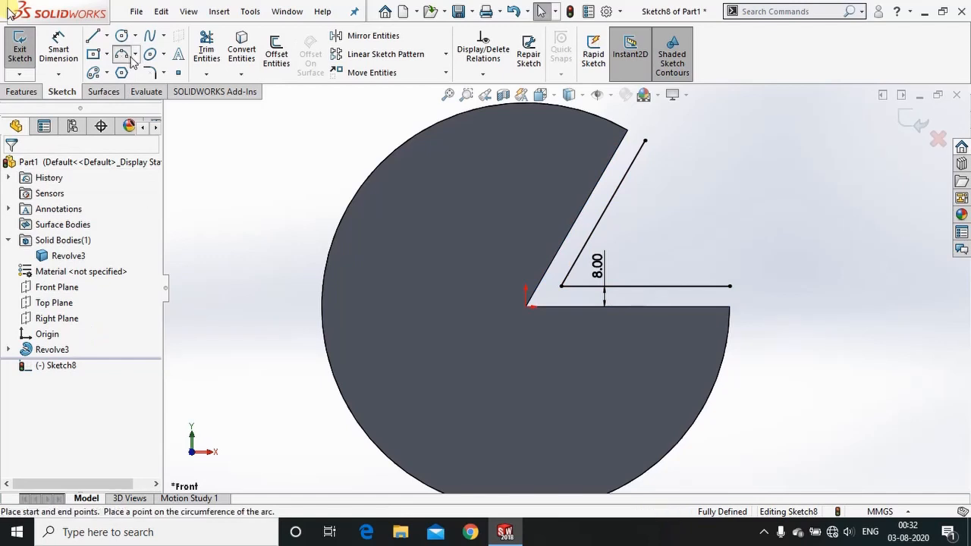
{"action": "left_click", "coordinate": [528, 305]}
{"action": "left_click", "coordinate": [646, 142]}
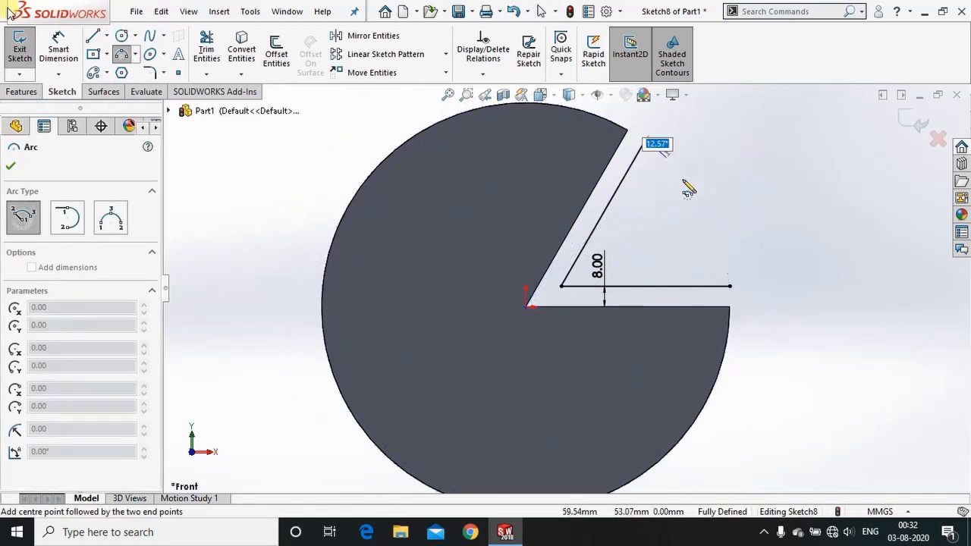
{"action": "left_click", "coordinate": [731, 287]}
{"action": "key", "text": "Escape"}
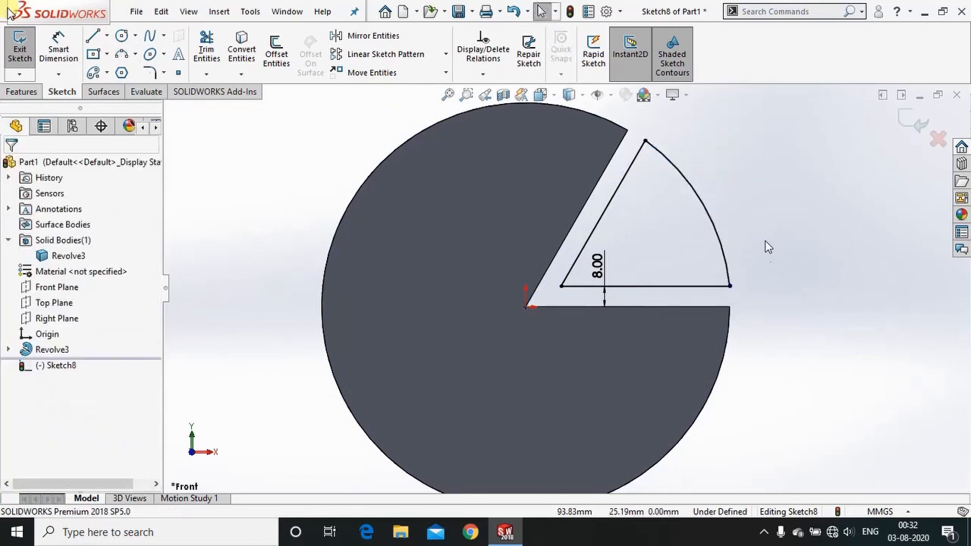
Step: Join the arc's loose endpoint to the outer end of the horizontal offset line and exit the sketch
{"action": "scroll", "coordinate": [767, 243], "scroll_direction": "down", "scroll_amount": 4}
{"action": "scroll", "coordinate": [576, 304], "scroll_direction": "down", "scroll_amount": 5}
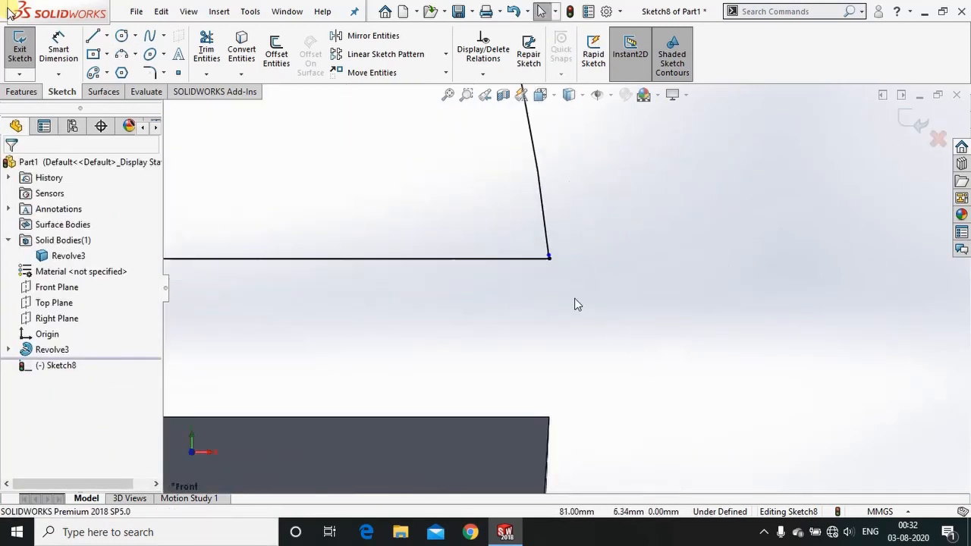
{"action": "scroll", "coordinate": [552, 262], "scroll_direction": "down", "scroll_amount": 2}
{"action": "left_click_drag", "start_coordinate": [571, 282], "coordinate": [572, 300]}
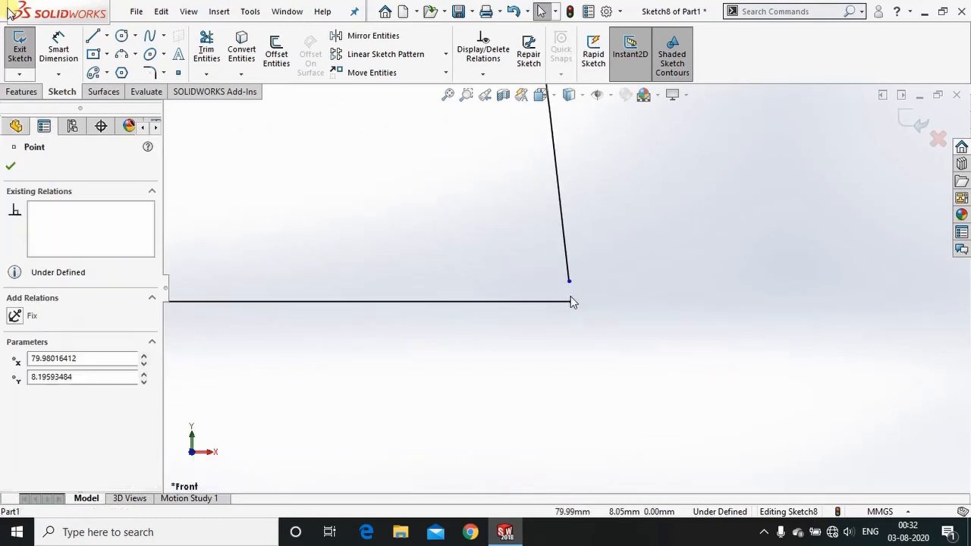
{"action": "left_click", "coordinate": [665, 297]}
{"action": "key", "text": "f"}
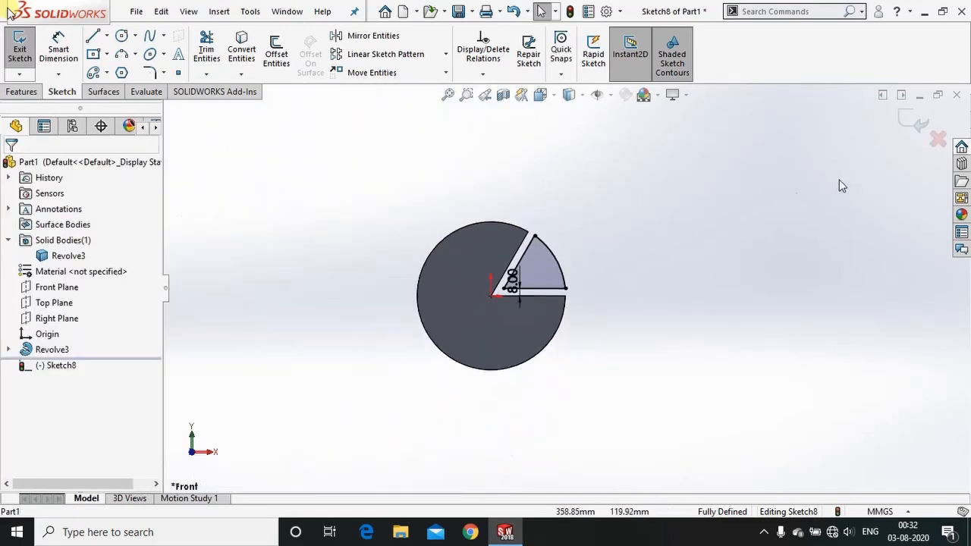
{"action": "left_click", "coordinate": [911, 120]}
{"action": "middle_click_drag", "start_coordinate": [617, 255], "coordinate": [435, 210]}
{"action": "left_click", "coordinate": [433, 205]}
{"action": "mouse_move", "coordinate": [677, 292]}
{"action": "middle_mouse_down"}
{"action": "mouse_move", "coordinate": [742, 205]}
{"action": "mouse_move", "coordinate": [627, 313]}
{"action": "middle_mouse_up"}
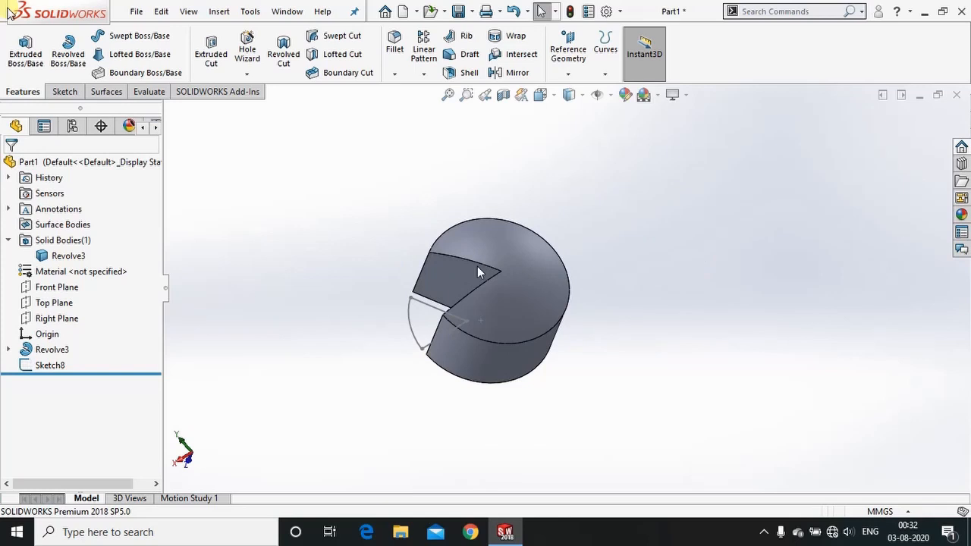
{"action": "middle_click_drag", "start_coordinate": [674, 331], "coordinate": [683, 282]}
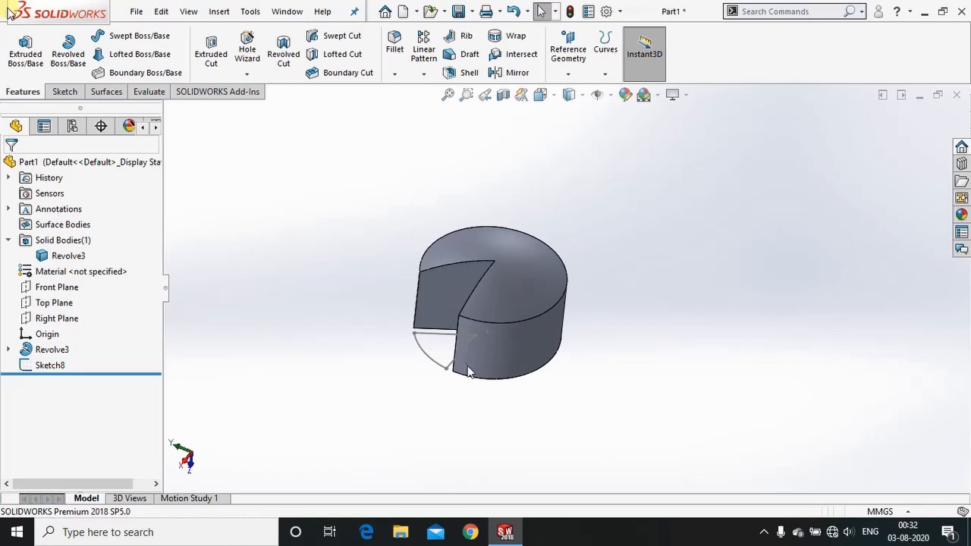
{"action": "left_click", "coordinate": [51, 365]}
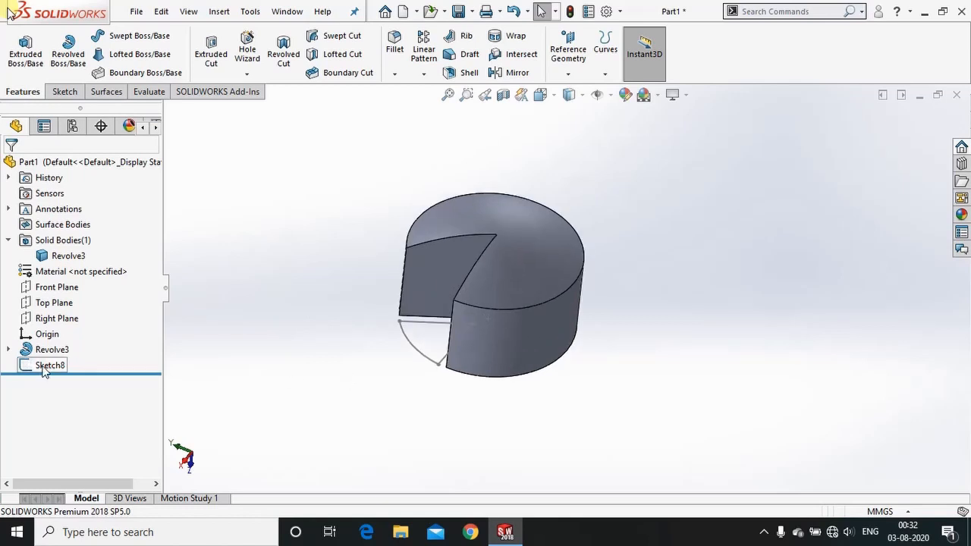
{"action": "left_click", "coordinate": [26, 57]}
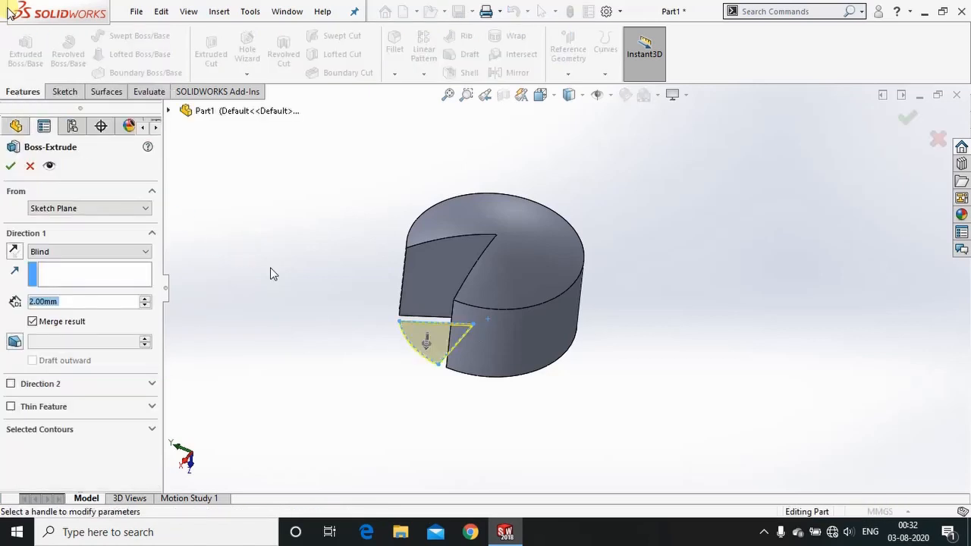
{"action": "key", "text": "Escape"}
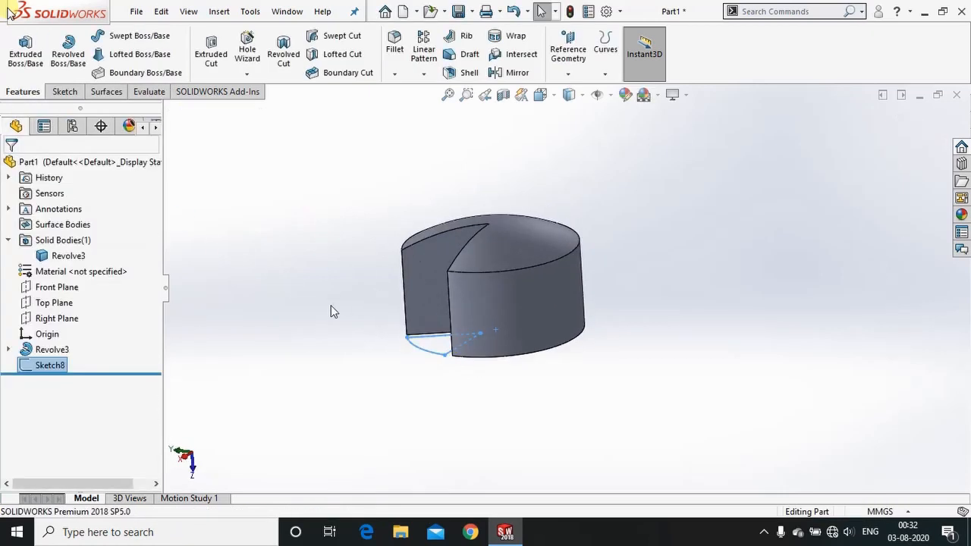
Step: Examine the wedge sketch and the notch of the revolved body from several angles and distances
{"action": "middle_click_drag", "start_coordinate": [546, 252], "coordinate": [605, 277]}
{"action": "left_click", "coordinate": [694, 297]}
{"action": "scroll", "coordinate": [562, 255], "scroll_direction": "down", "scroll_amount": 2}
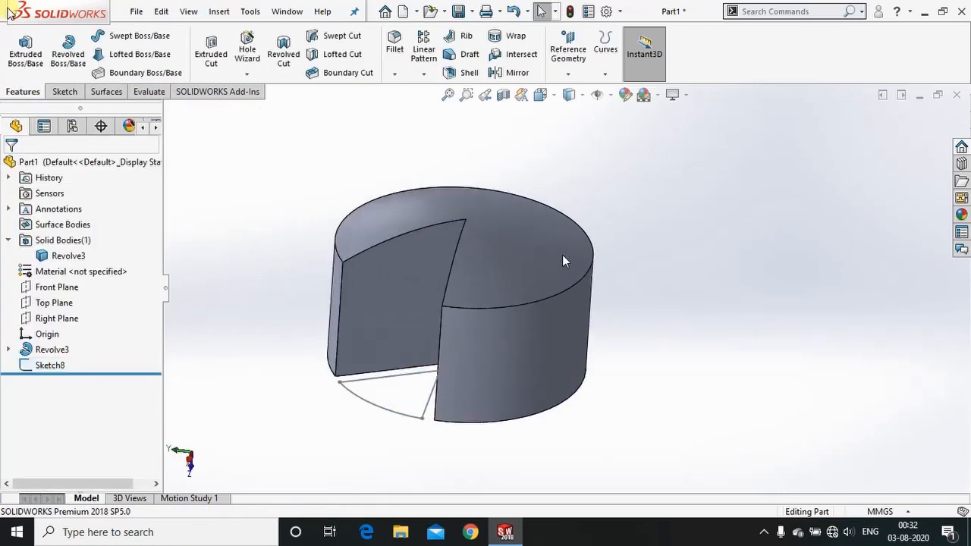
{"action": "mouse_move", "coordinate": [433, 284]}
{"action": "middle_mouse_down"}
{"action": "mouse_move", "coordinate": [397, 210]}
{"action": "mouse_move", "coordinate": [378, 203]}
{"action": "mouse_move", "coordinate": [407, 213]}
{"action": "mouse_move", "coordinate": [427, 277]}
{"action": "middle_mouse_up"}
{"action": "scroll", "coordinate": [453, 341], "scroll_direction": "down", "scroll_amount": 2}
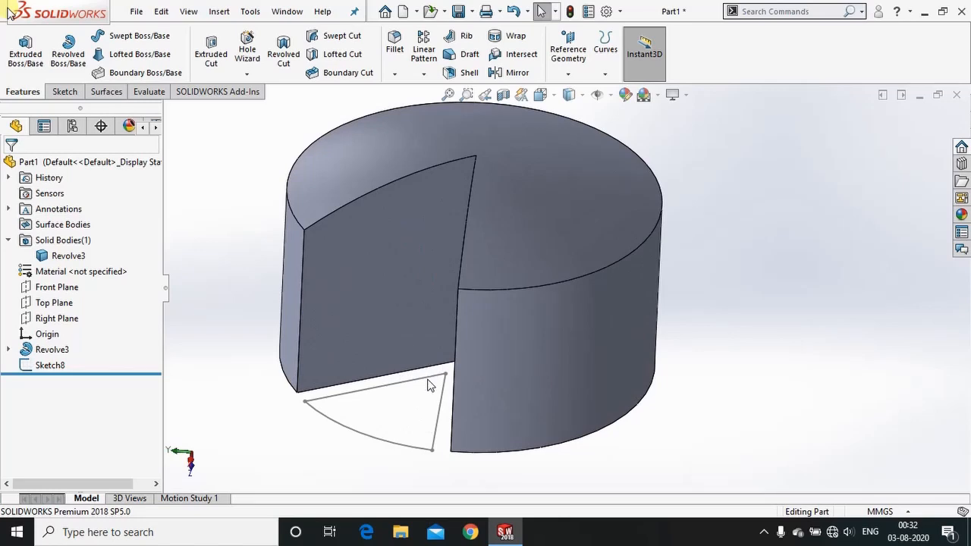
{"action": "scroll", "coordinate": [468, 364], "scroll_direction": "down", "scroll_amount": 2}
{"action": "scroll", "coordinate": [486, 330], "scroll_direction": "down", "scroll_amount": 2}
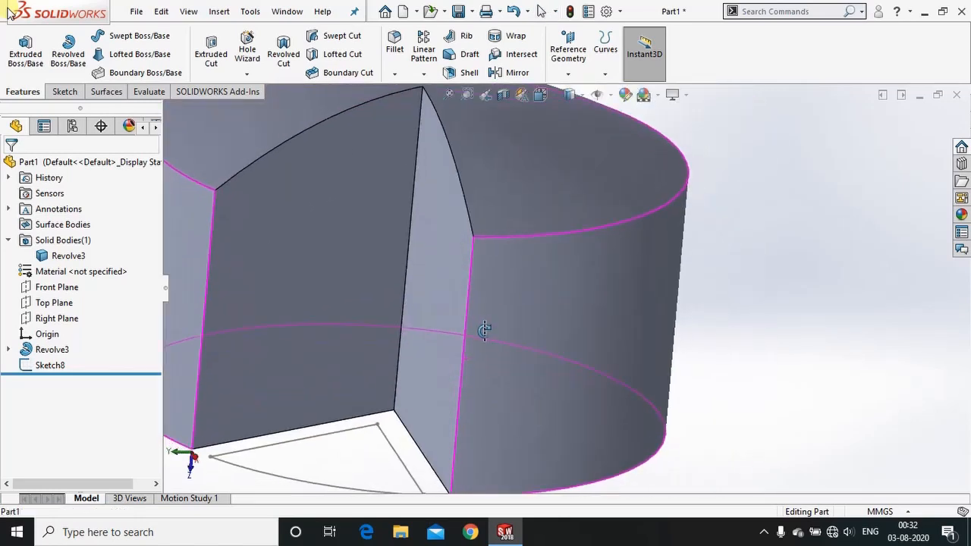
{"action": "scroll", "coordinate": [505, 358], "scroll_direction": "up", "scroll_amount": 4}
{"action": "scroll", "coordinate": [488, 384], "scroll_direction": "down", "scroll_amount": 3}
{"action": "middle_click_drag", "start_coordinate": [489, 384], "coordinate": [541, 277]}
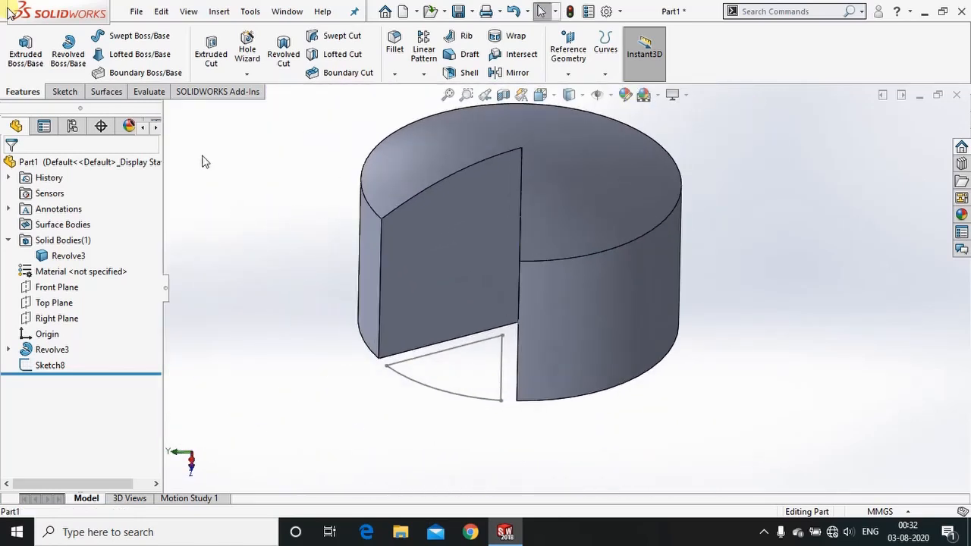
Step: Try a 360-degree revolve of the wedge sketch about its straight edge, and clear the axis of revolution
{"action": "left_click", "coordinate": [67, 53]}
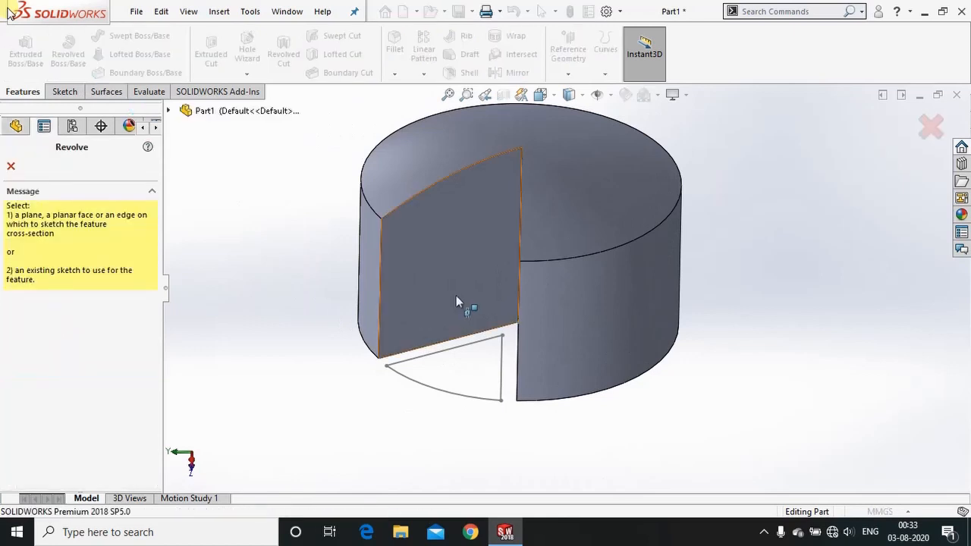
{"action": "left_click", "coordinate": [455, 354]}
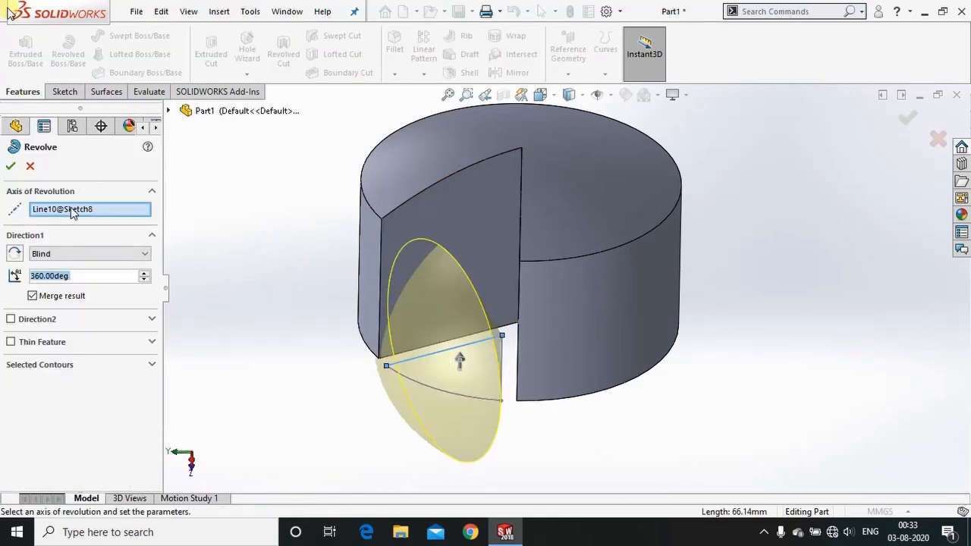
{"action": "right_click", "coordinate": [72, 213]}
{"action": "left_click", "coordinate": [97, 218]}
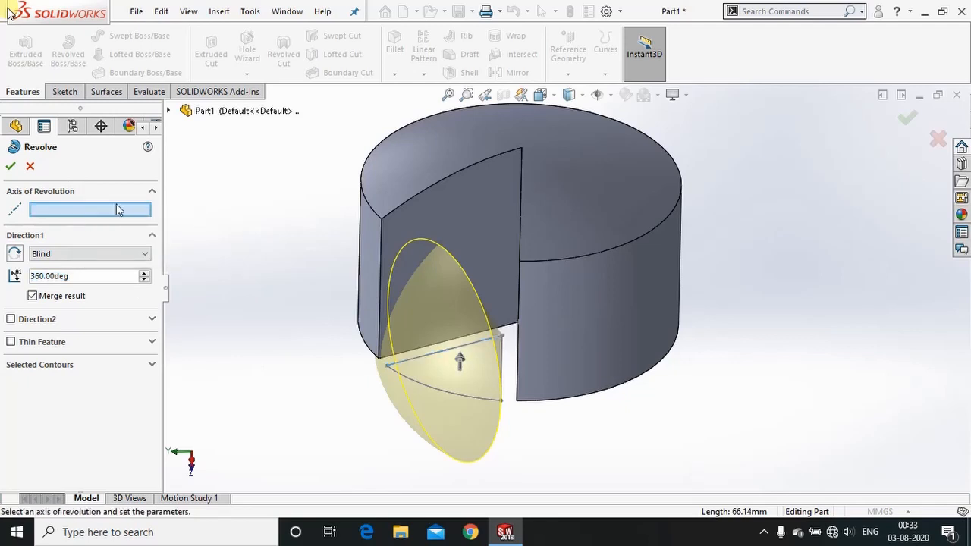
Step: Display the temporary axis of the revolved body and cancel the pending revolve of the wedge sketch
{"action": "left_click", "coordinate": [611, 95]}
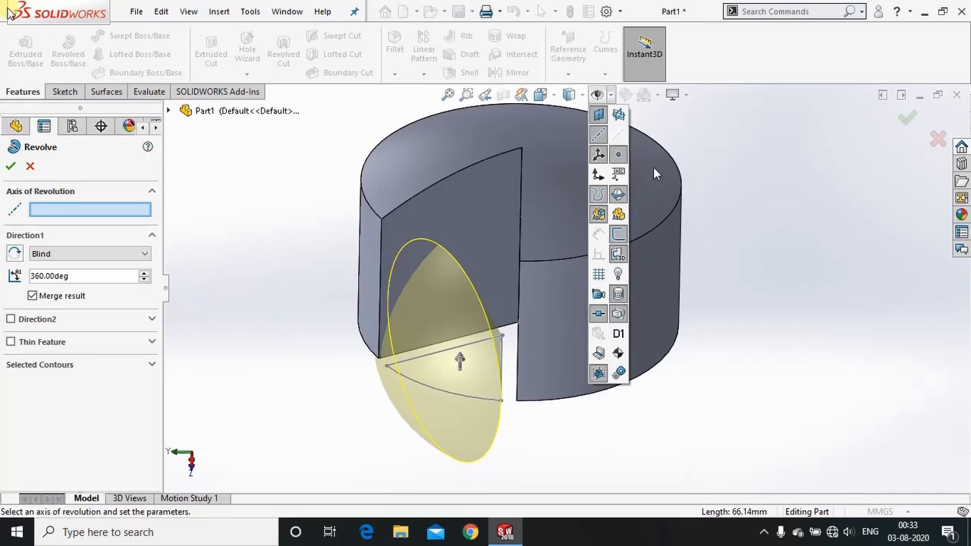
{"action": "left_click", "coordinate": [621, 136]}
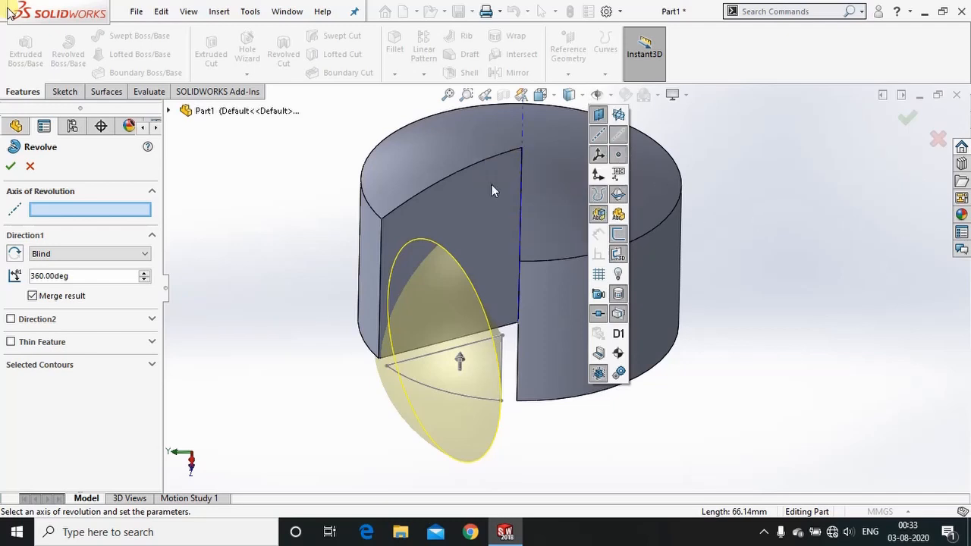
{"action": "scroll", "coordinate": [523, 122], "scroll_direction": "up", "scroll_amount": 3}
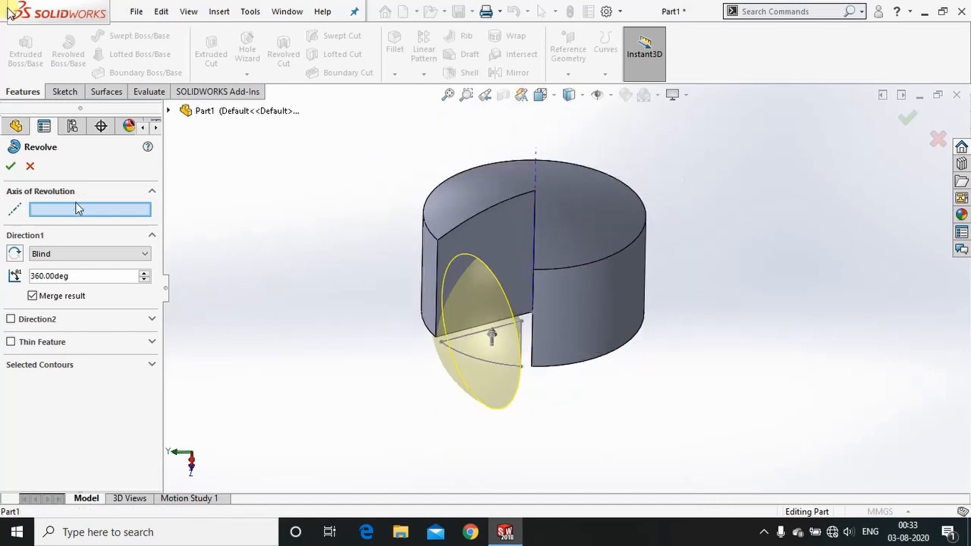
{"action": "key", "text": "Escape"}
{"action": "scroll", "coordinate": [531, 330], "scroll_direction": "down", "scroll_amount": 3}
{"action": "left_click", "coordinate": [576, 406]}
{"action": "scroll", "coordinate": [527, 314], "scroll_direction": "up", "scroll_amount": 4}
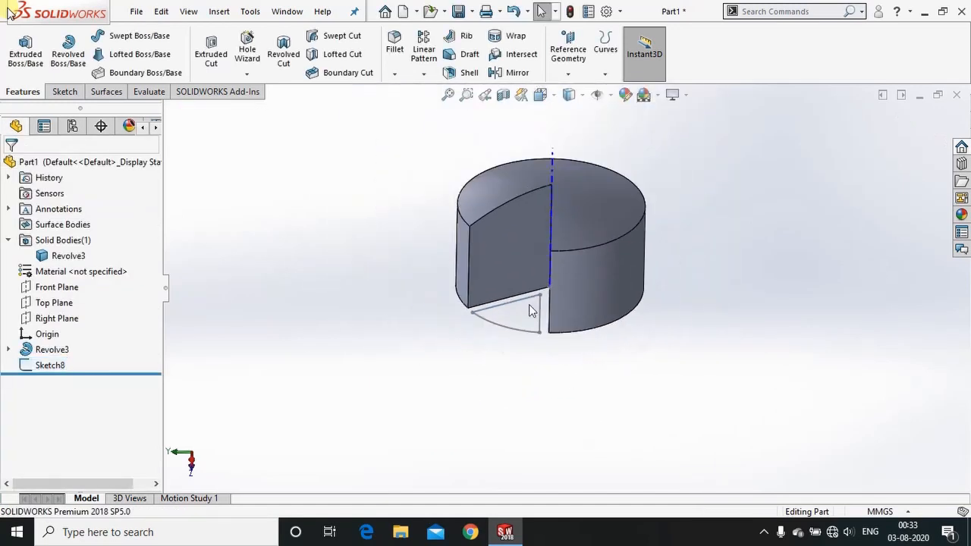
{"action": "scroll", "coordinate": [630, 258], "scroll_direction": "down", "scroll_amount": 2}
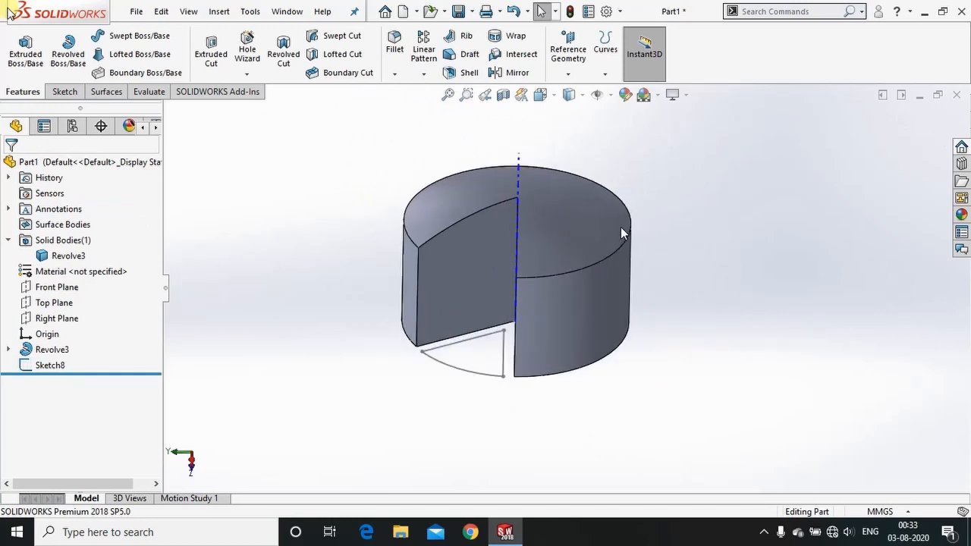
Step: Hide the temporary axis running through the center of the revolved body
{"action": "left_click", "coordinate": [611, 95]}
{"action": "left_click", "coordinate": [777, 202]}
{"action": "scroll", "coordinate": [638, 247], "scroll_direction": "up", "scroll_amount": 2}
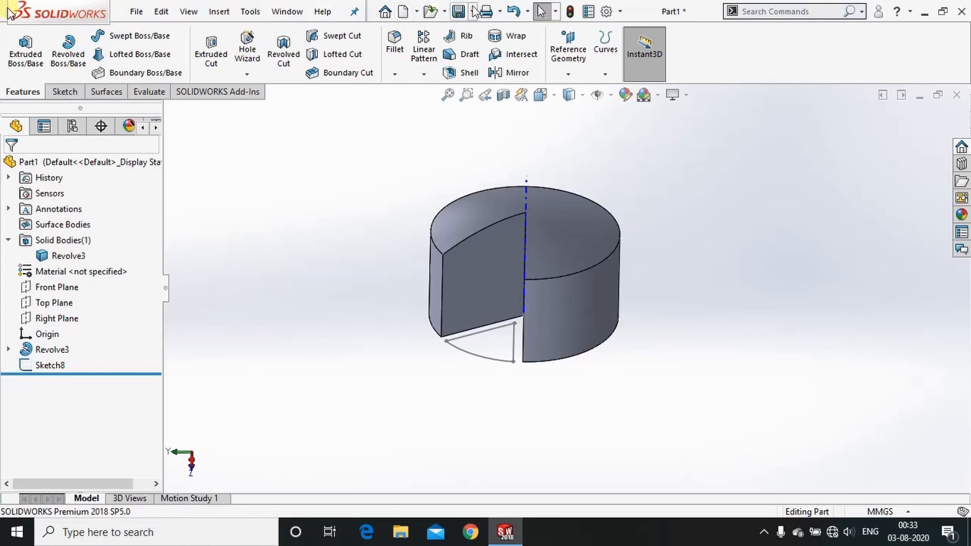
{"action": "middle_click_drag", "start_coordinate": [608, 226], "coordinate": [488, 238]}
{"action": "key", "text": "Escape"}
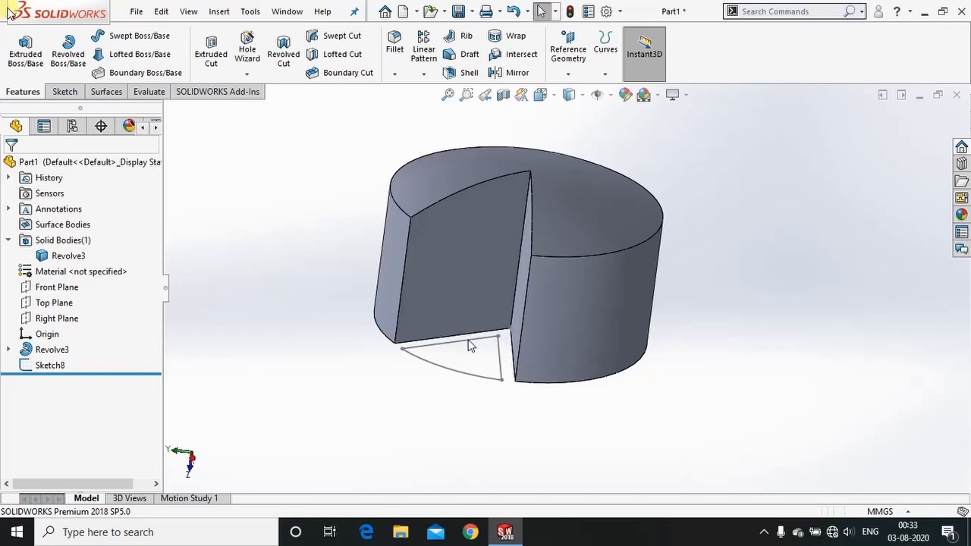
Step: Extrude the wedge sketch 72 mm in the reversed direction, up along the notch toward the dome, as a separate body without merging
{"action": "left_click", "coordinate": [51, 349]}
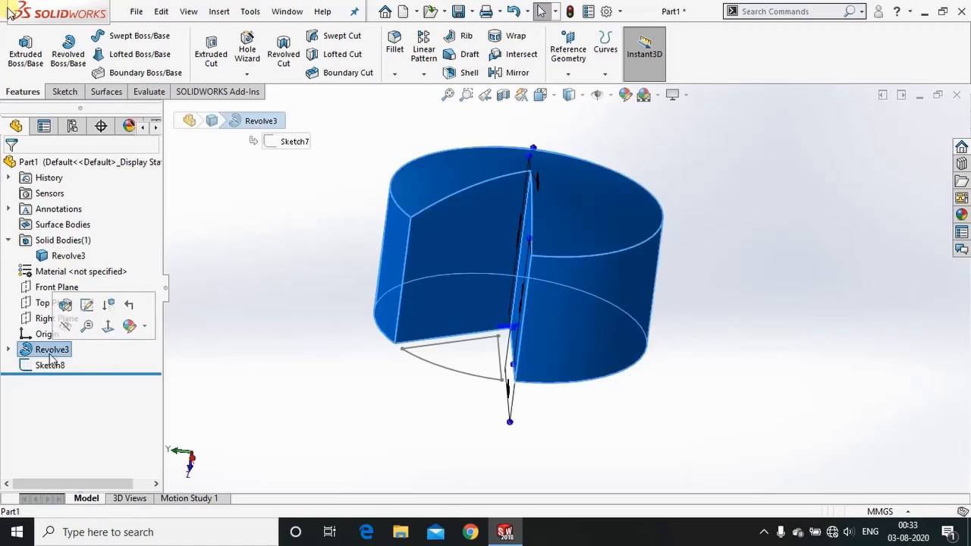
{"action": "left_click", "coordinate": [50, 367]}
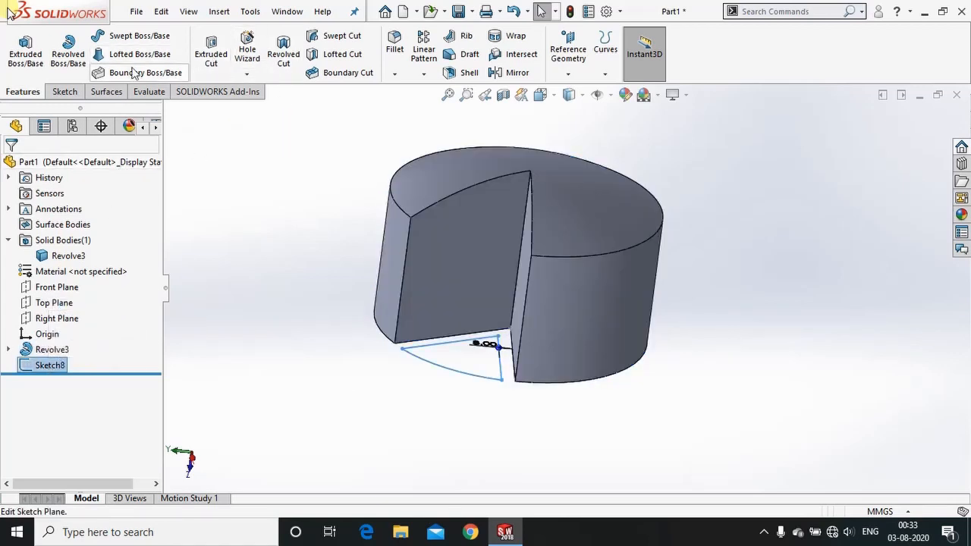
{"action": "left_click", "coordinate": [40, 69]}
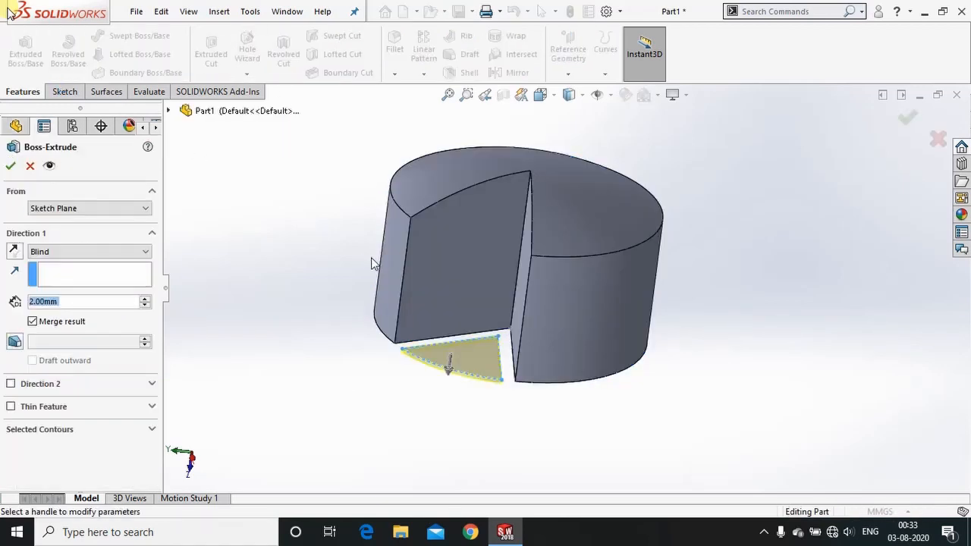
{"action": "left_click", "coordinate": [84, 303]}
{"action": "type", "text": "42"}
{"action": "key", "text": "Return"}
{"action": "left_click", "coordinate": [14, 251]}
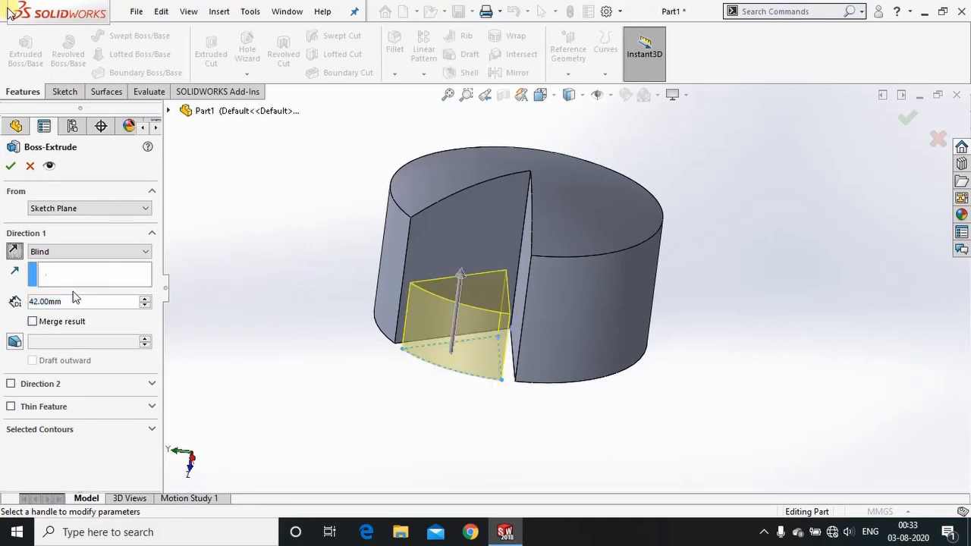
{"action": "scroll", "coordinate": [81, 300], "scroll_direction": "up", "scroll_amount": 3}
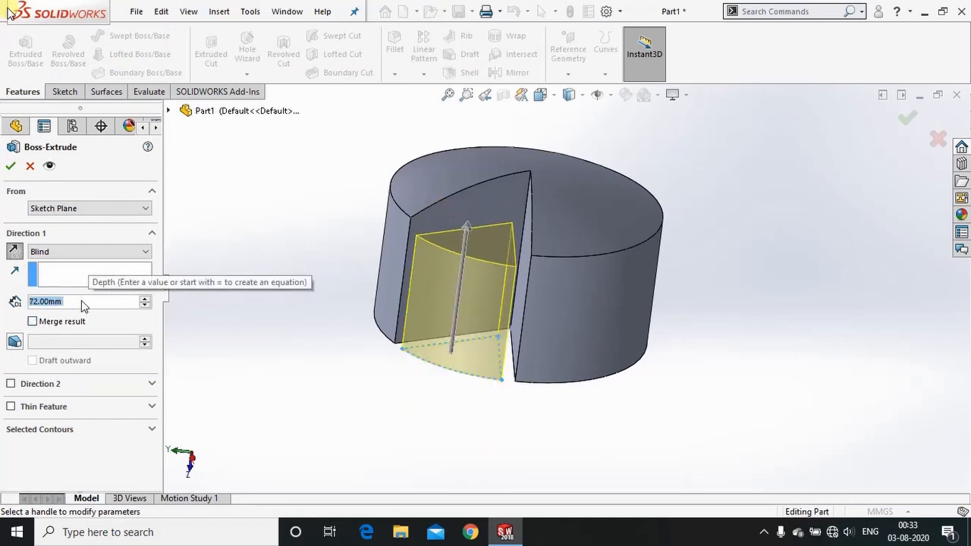
{"action": "left_click", "coordinate": [10, 166]}
{"action": "middle_click_drag", "start_coordinate": [336, 311], "coordinate": [607, 245]}
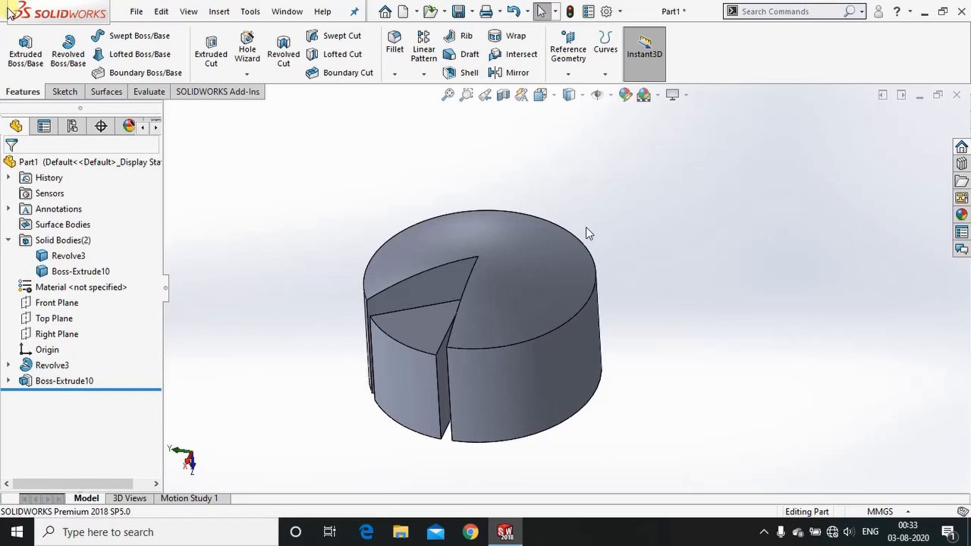
Step: Undo the wedge extrusion and delete the offset wedge sketch from the part
{"action": "key", "text": "ctrl+z"}
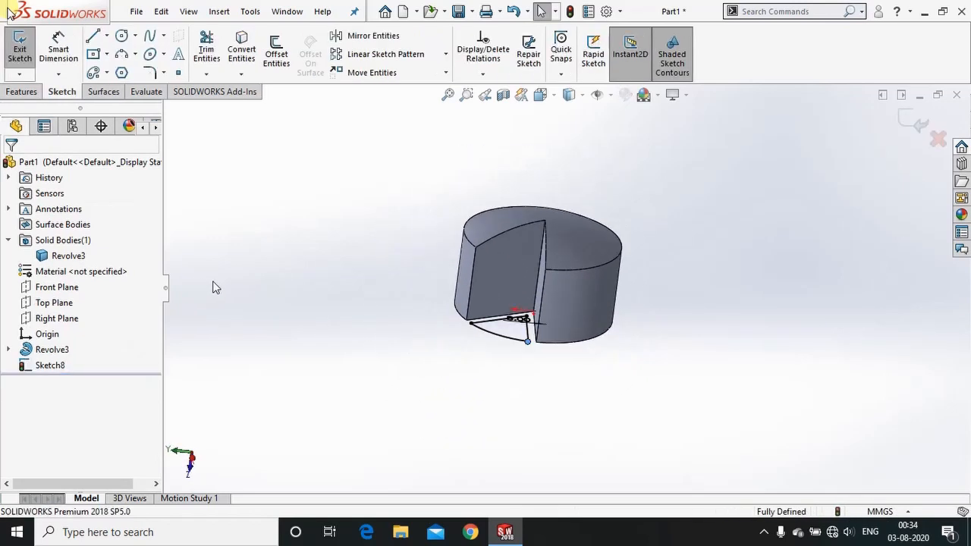
{"action": "left_click", "coordinate": [50, 366]}
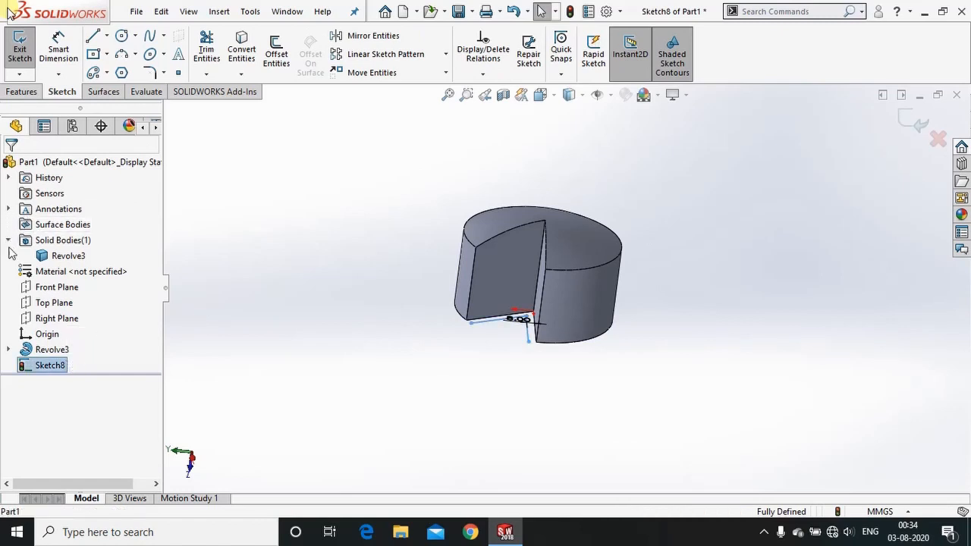
{"action": "left_click", "coordinate": [916, 122]}
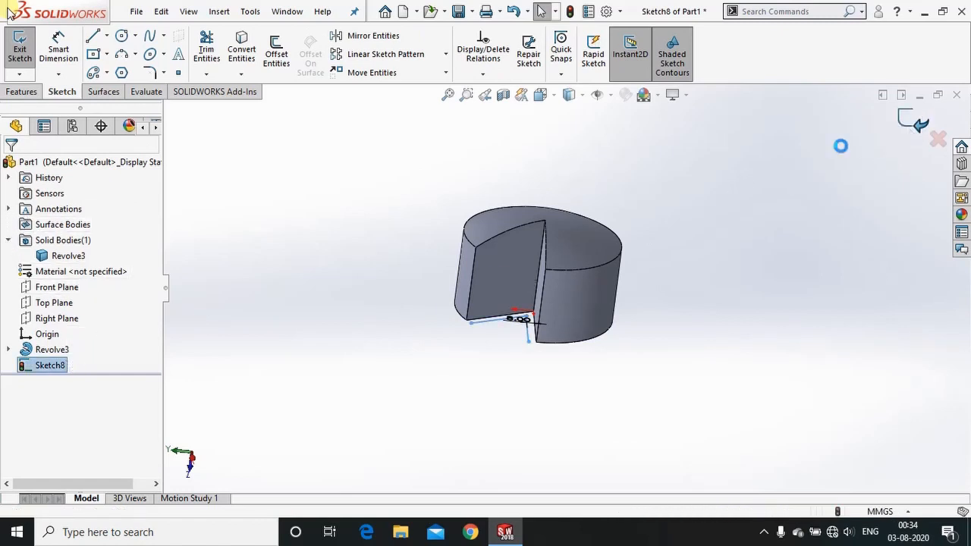
{"action": "left_click", "coordinate": [50, 366]}
{"action": "key", "text": "Delete"}
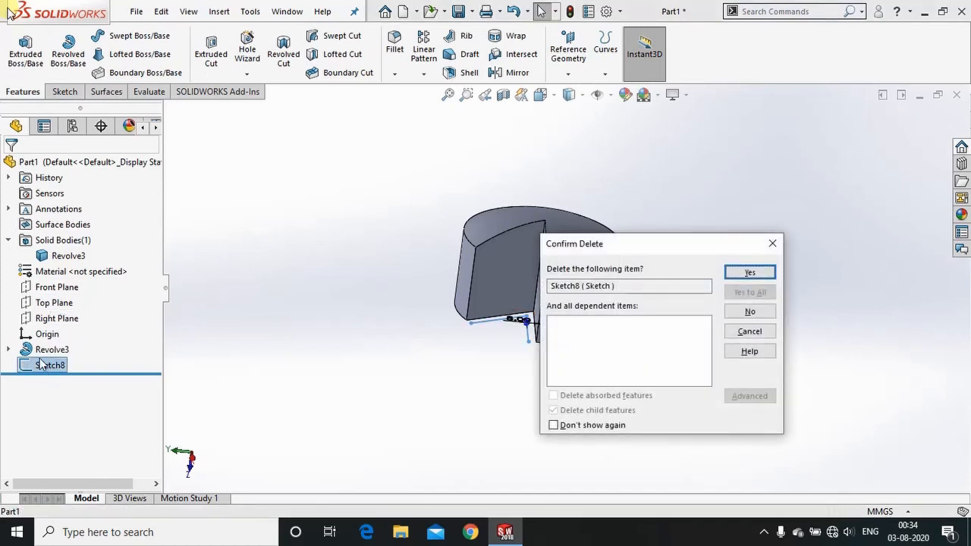
{"action": "left_click", "coordinate": [748, 274]}
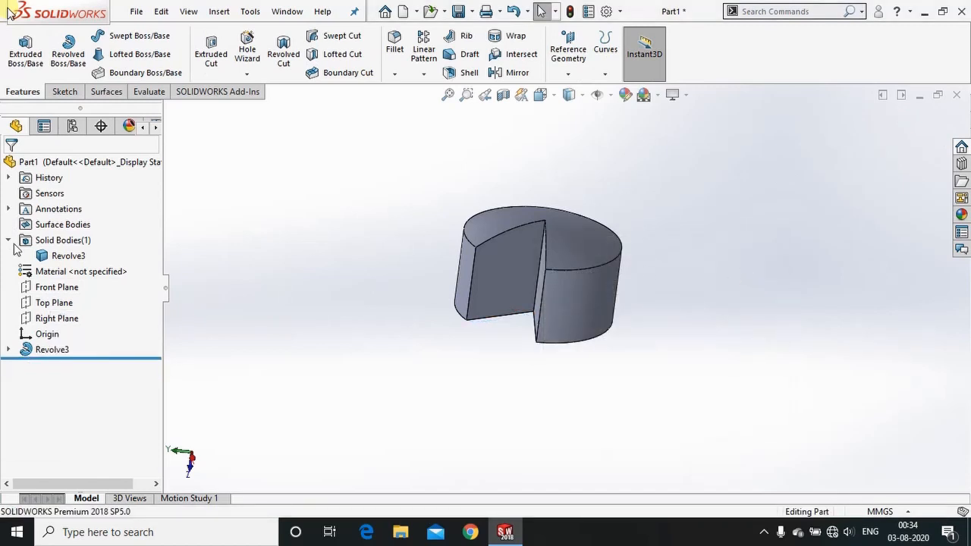
Step: Delete the remaining revolved solid body from the part
{"action": "left_click", "coordinate": [69, 258]}
{"action": "key", "text": "Delete"}
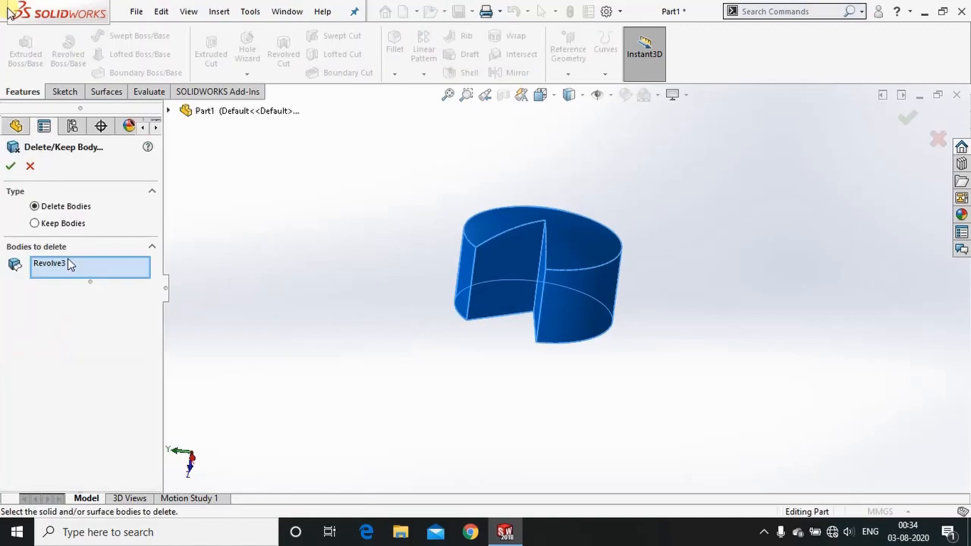
{"action": "key", "text": "Return"}
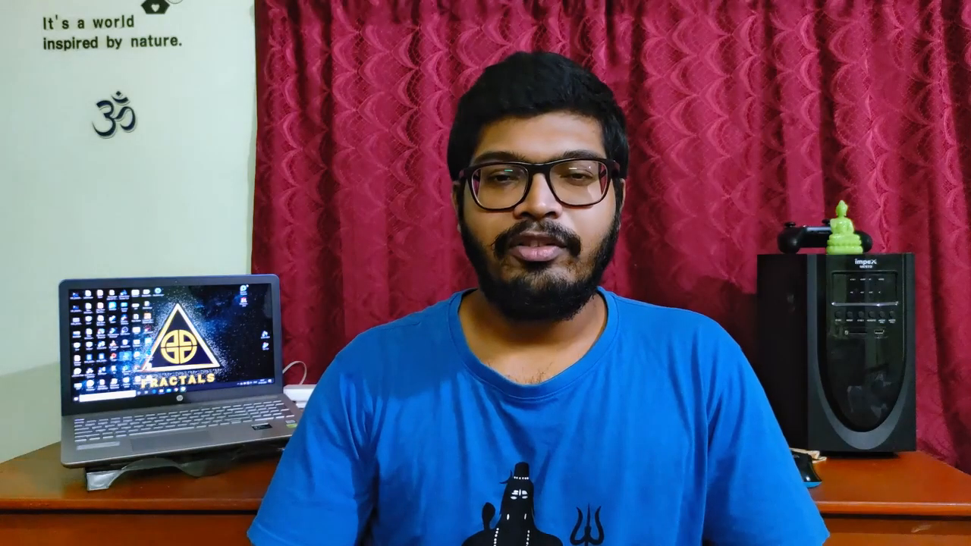